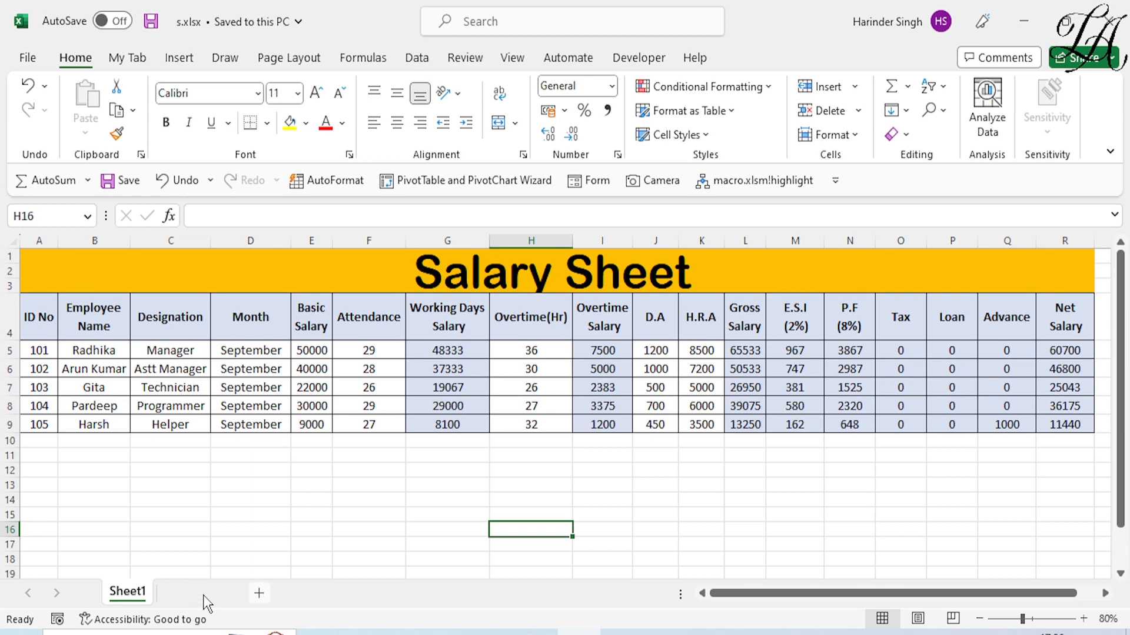
Add a new worksheet after Sheet1 and display it in Page Layout view
click(200, 594)
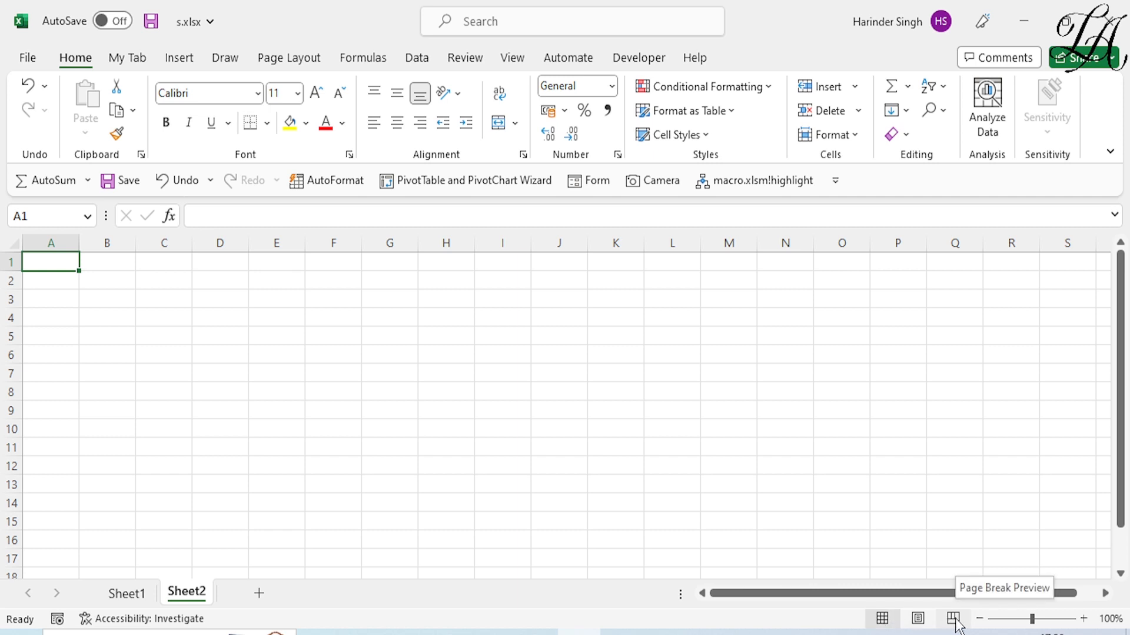
click(919, 620)
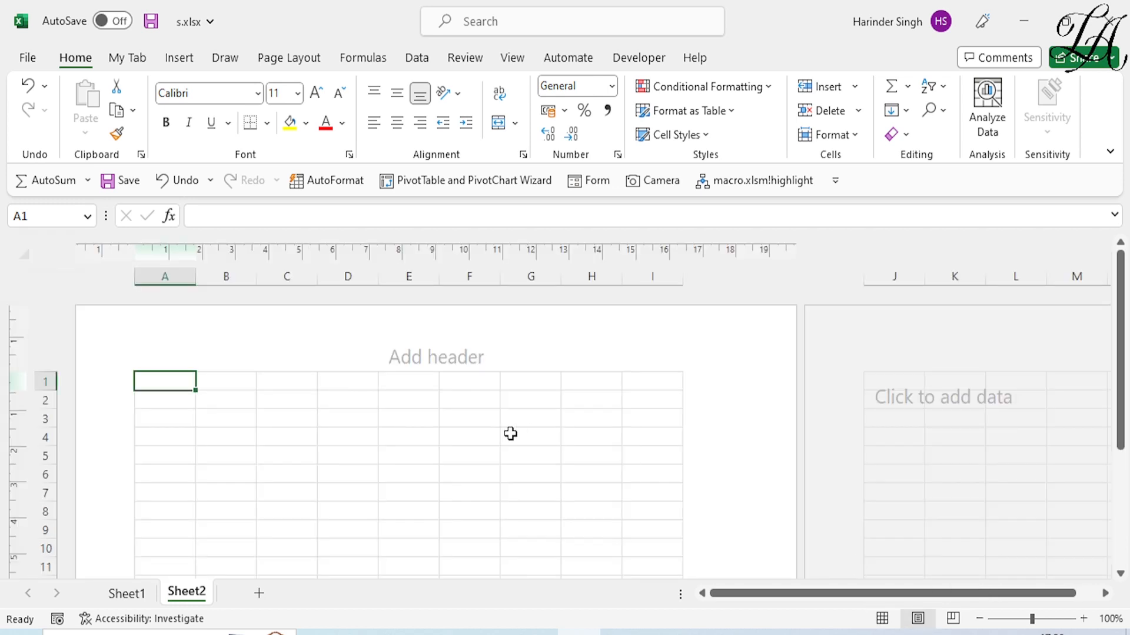
scroll(577, 402, down, 1)
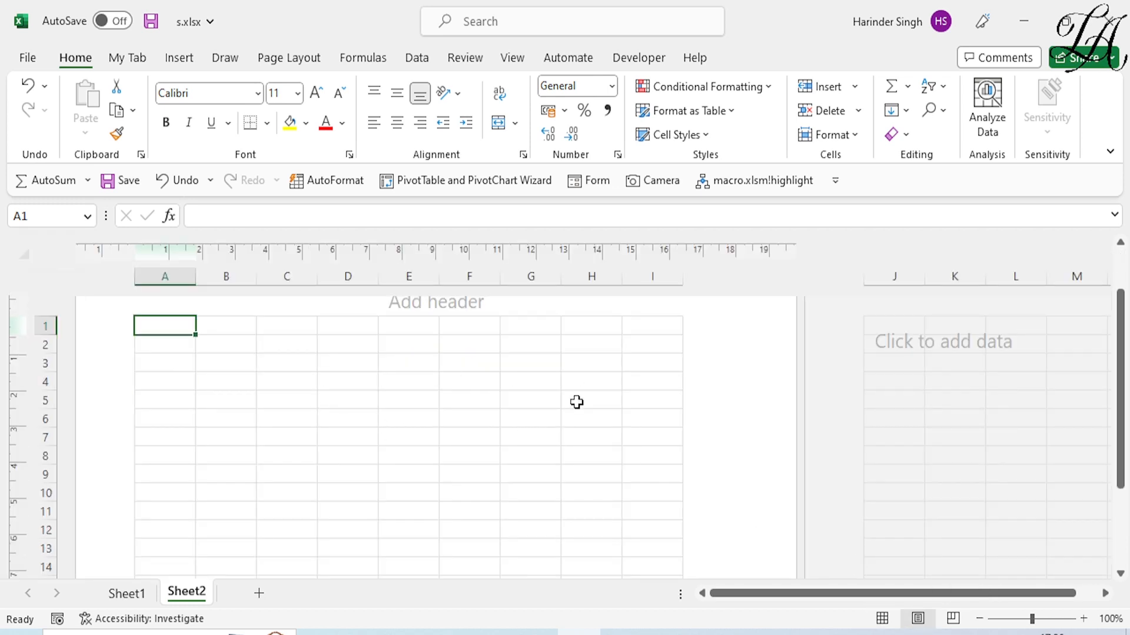
scroll(577, 402, up, 1)
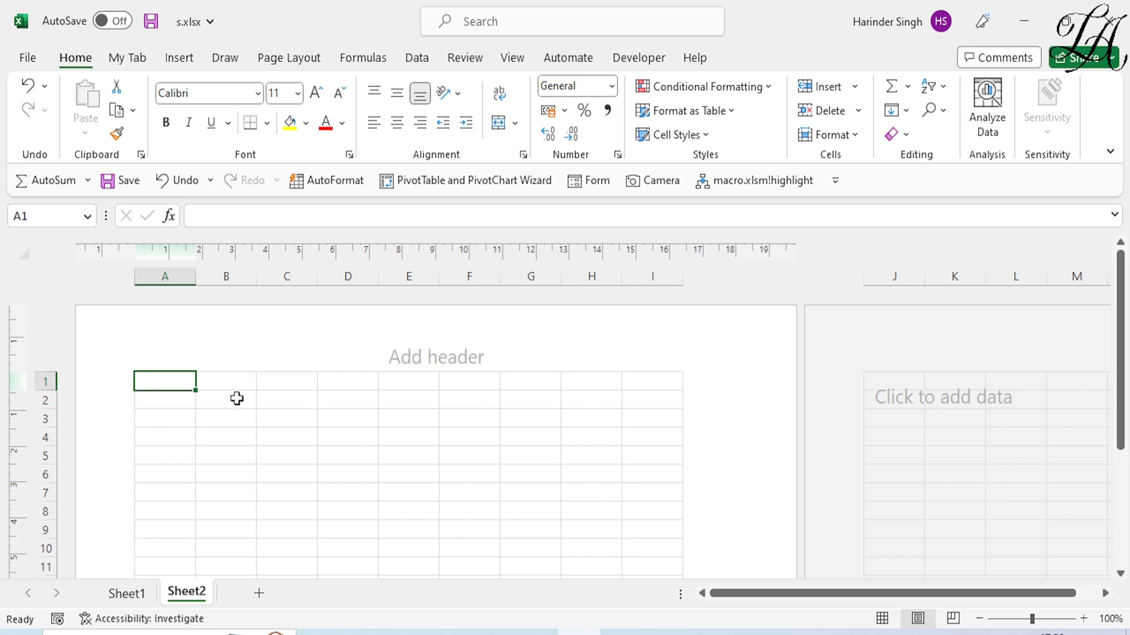
Merge and center cells B2:H2 and enter the title "Learnerz Academy Org"
drag(237, 399, 583, 402)
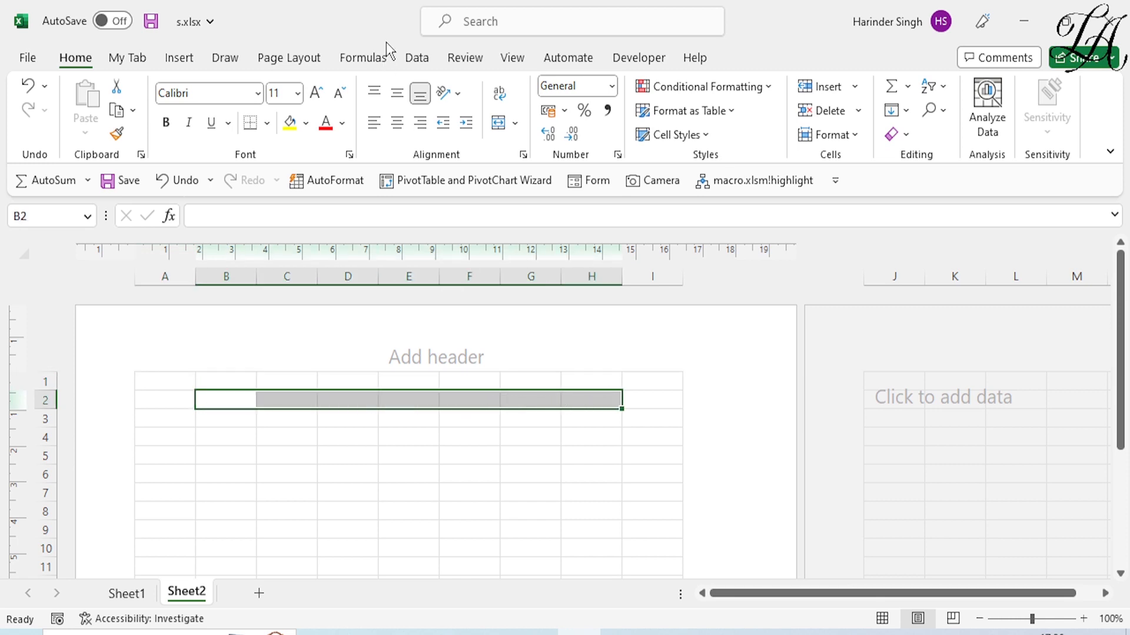
click(515, 124)
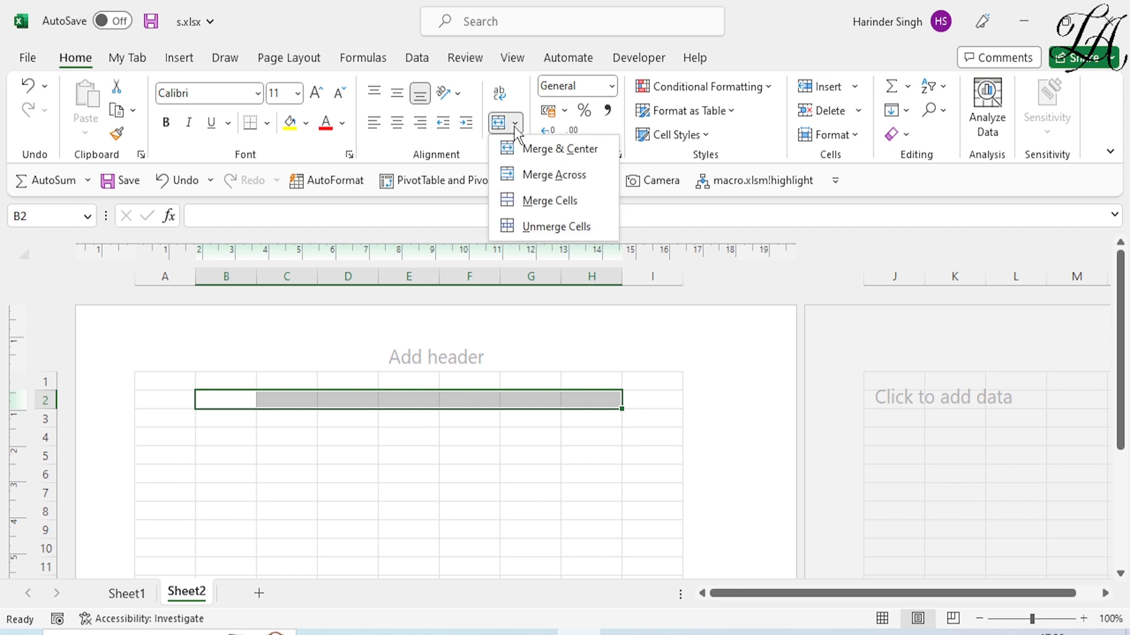
click(537, 146)
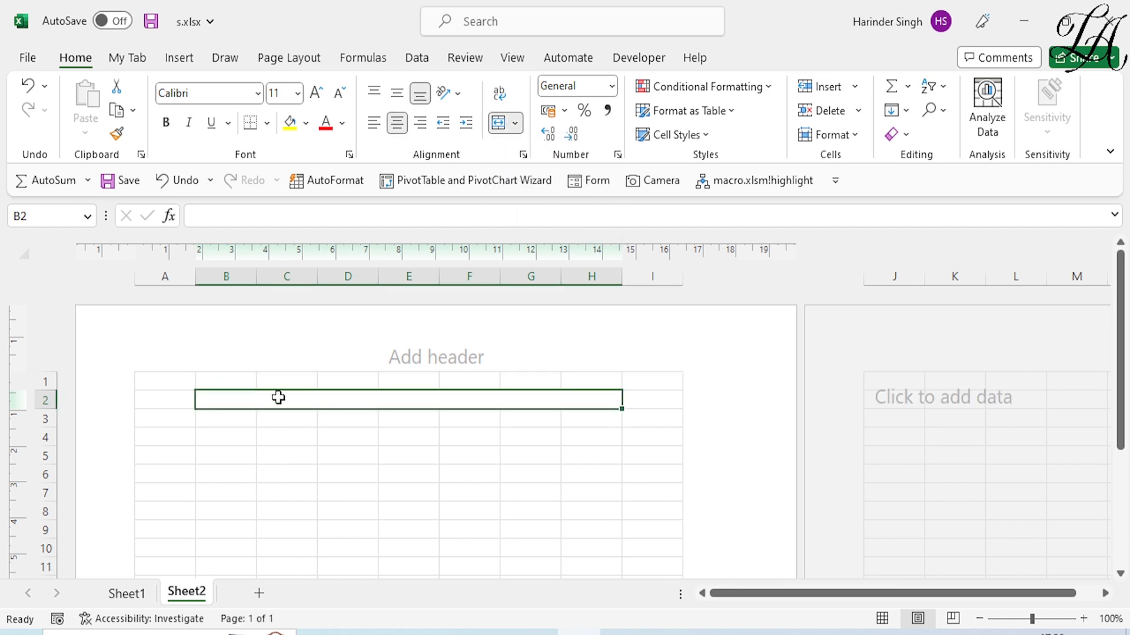
text(Lear)
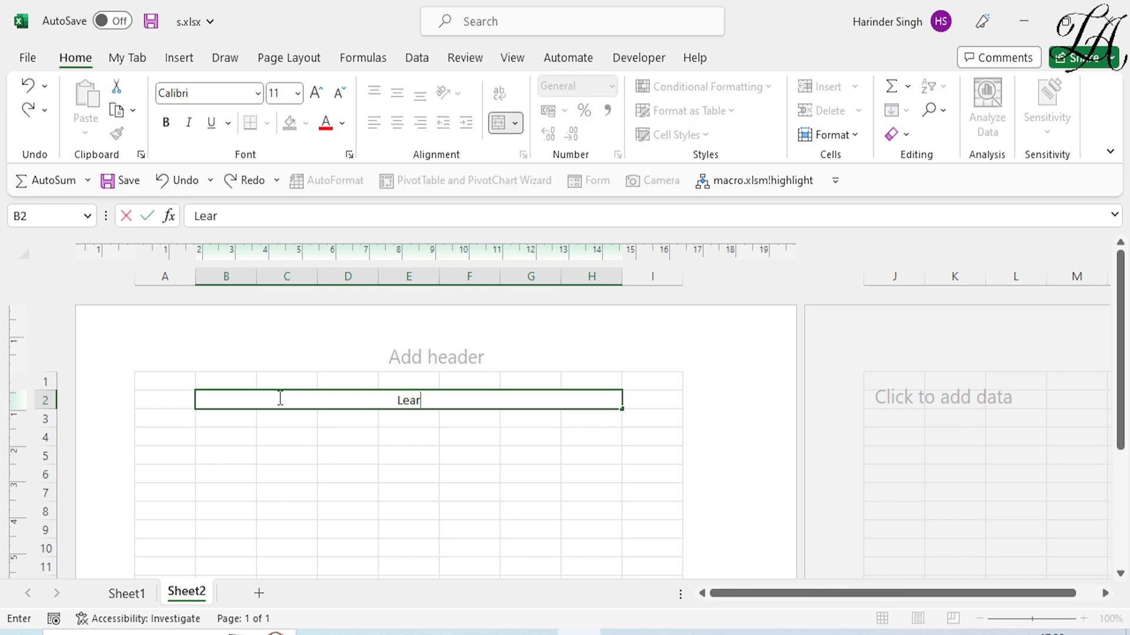
text(nerz Academy Or)
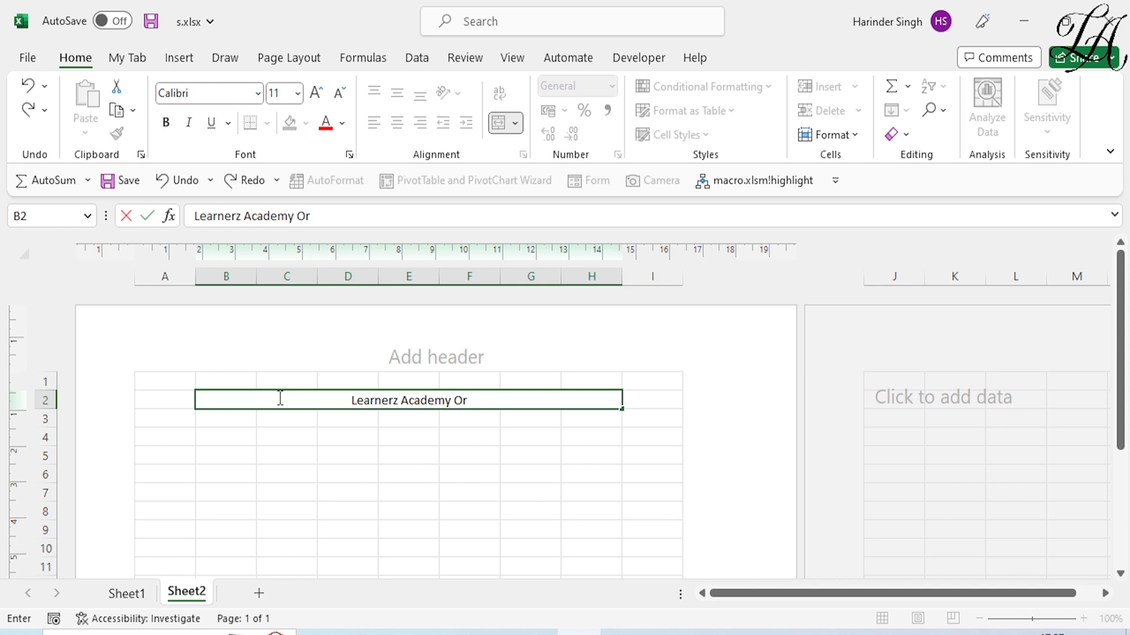
text(g)
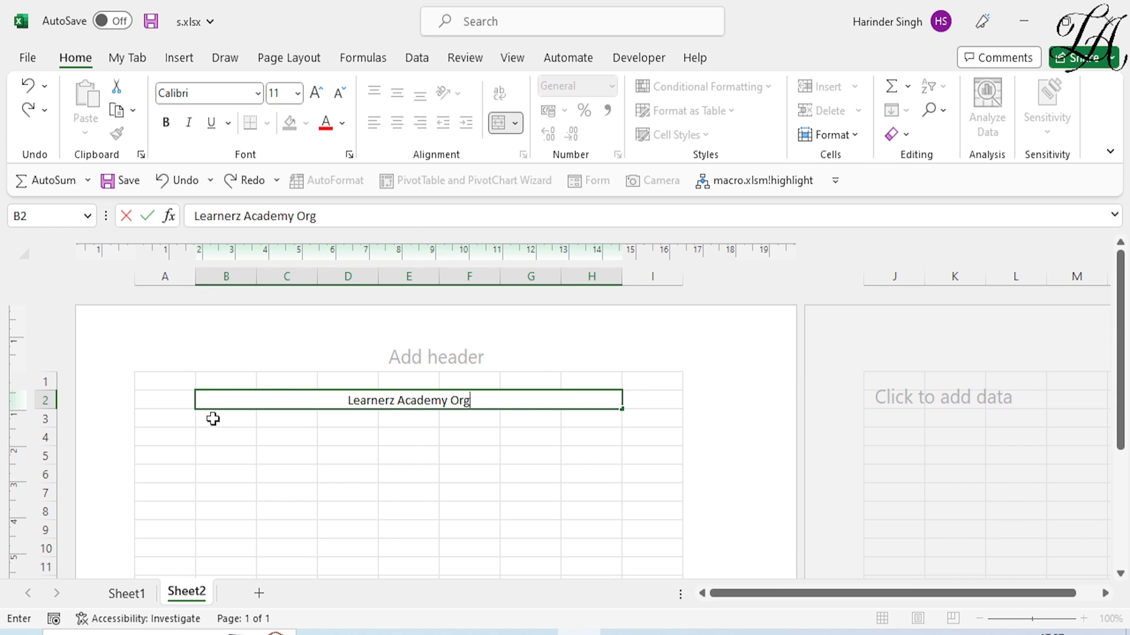
Merge and center cells B3:H3 and enter the organization's postal address there
drag(215, 420, 573, 420)
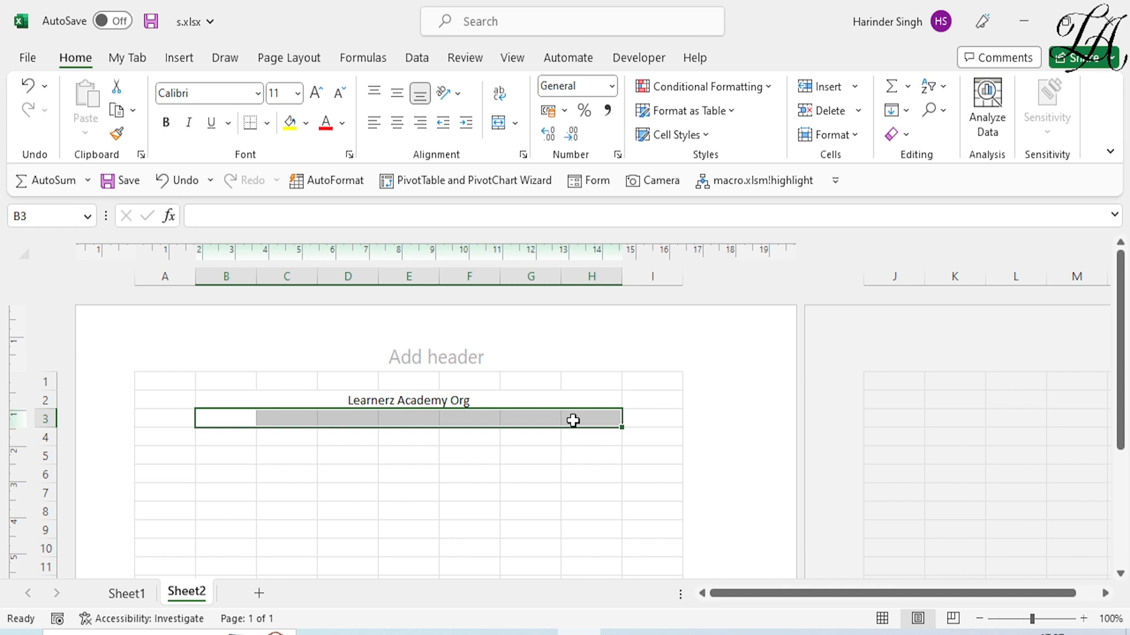
click(517, 123)
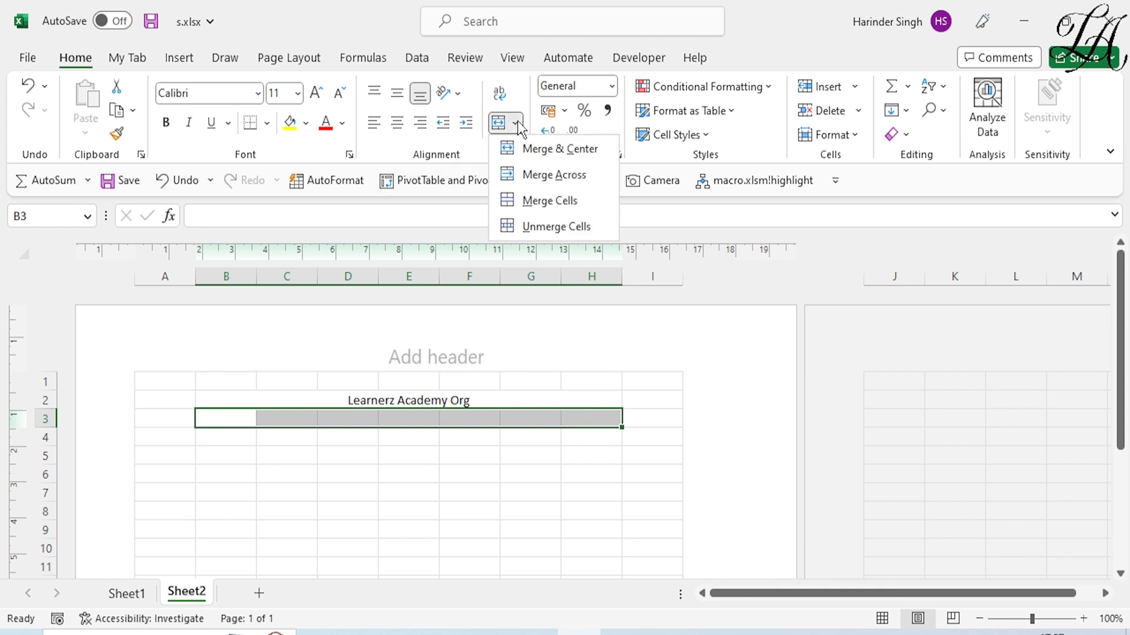
click(536, 148)
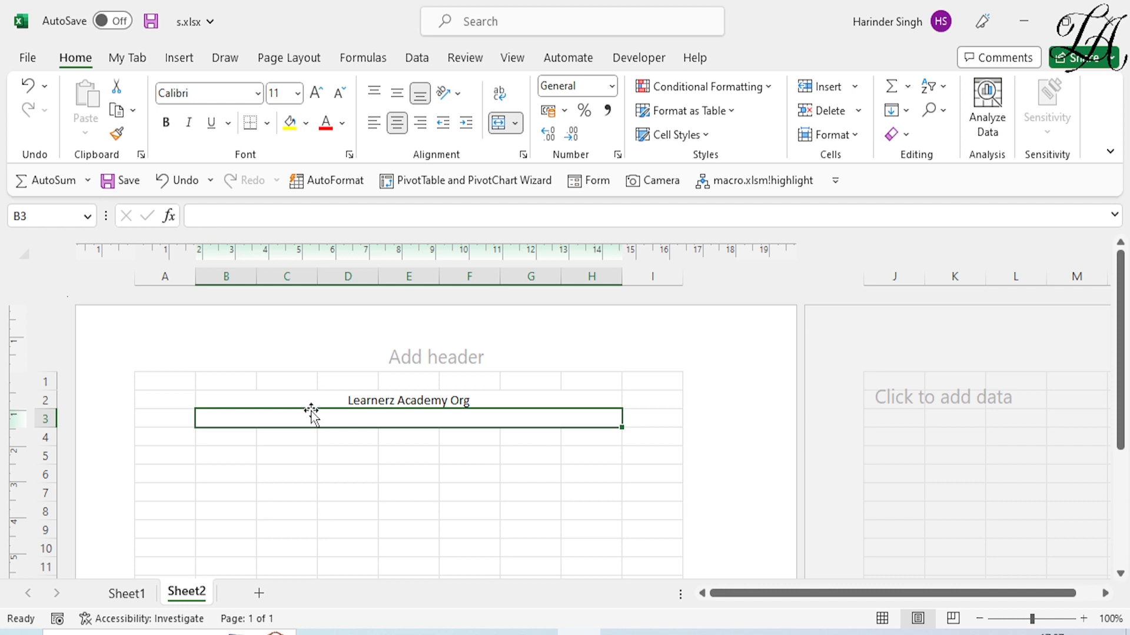
text(#314, Opposite Trade ,Punjab)
Merge and center cells B4:H4 and enter the heading "Salary Slip"
drag(222, 439, 582, 443)
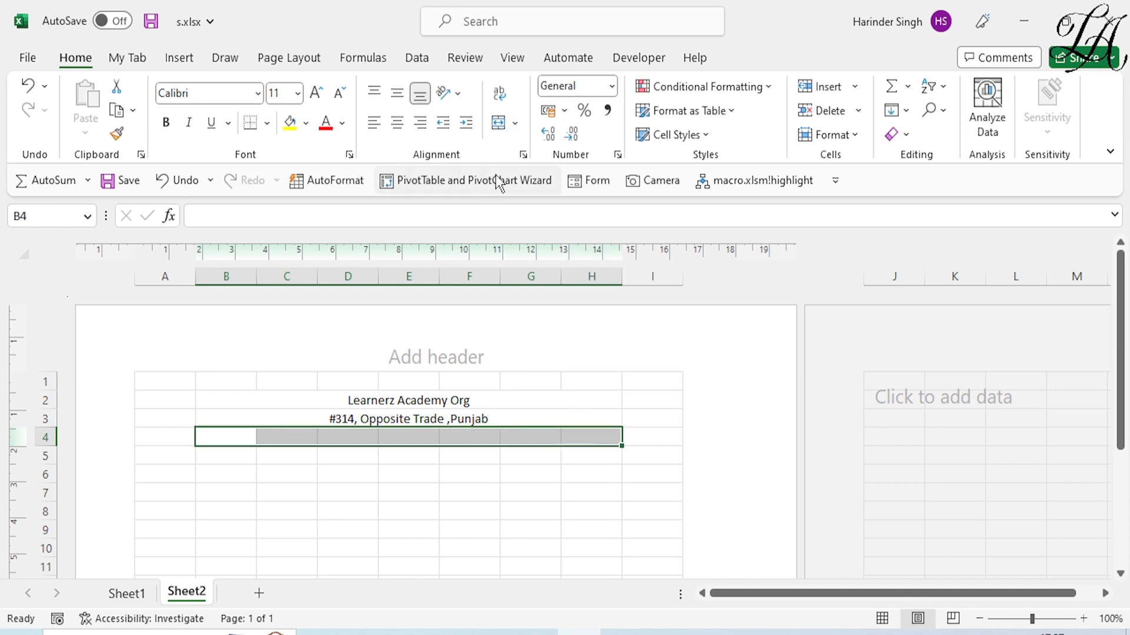
click(499, 122)
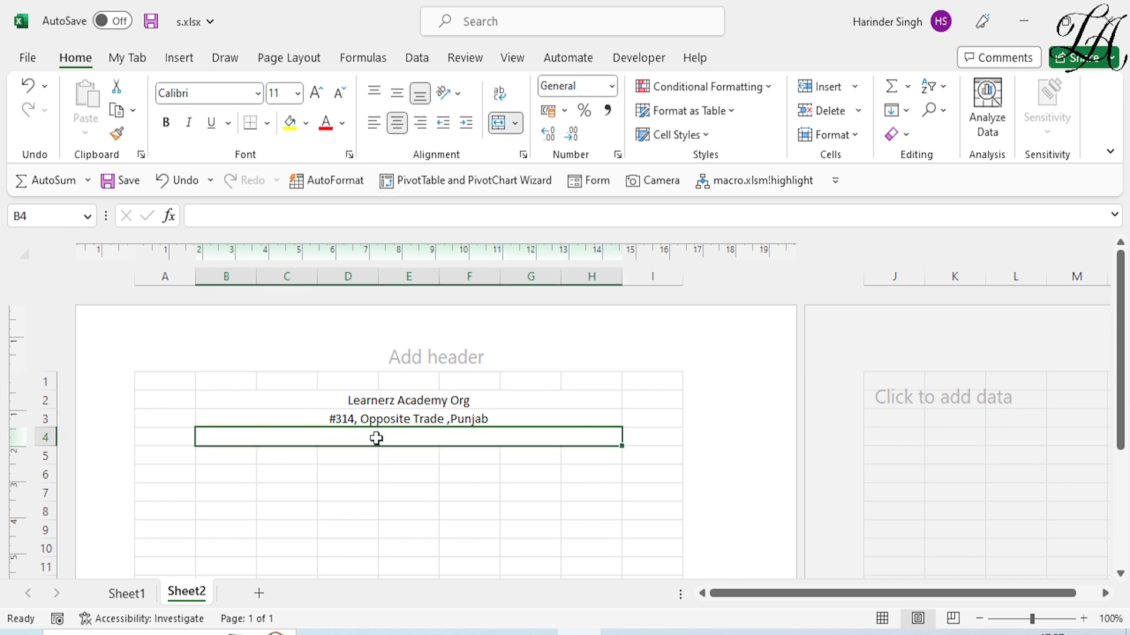
text(Salary Slip)
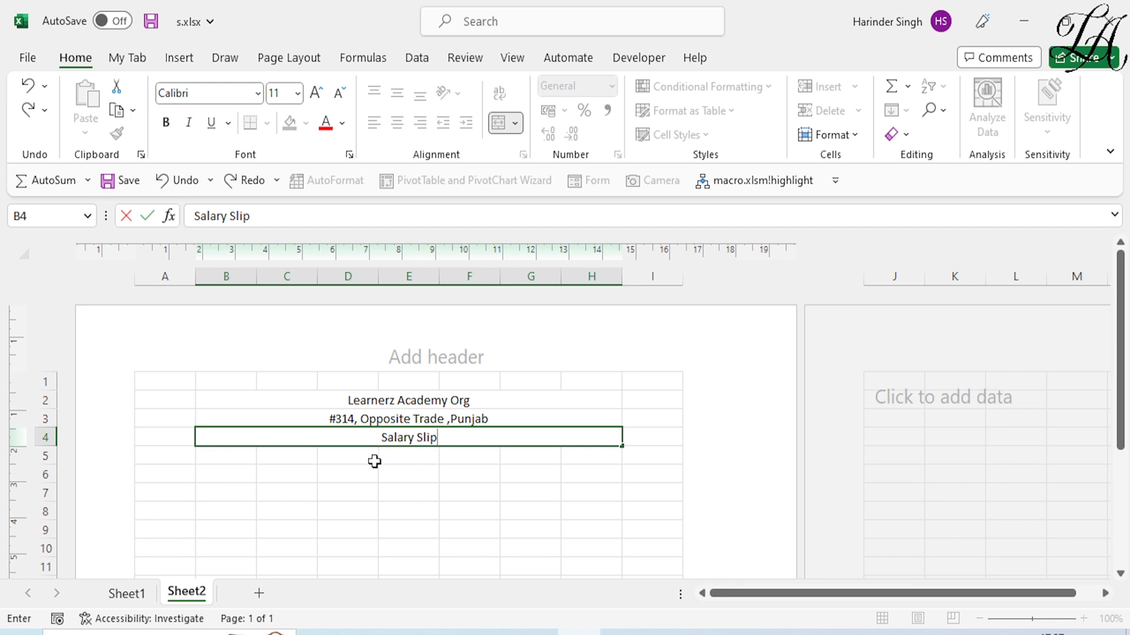
click(338, 462)
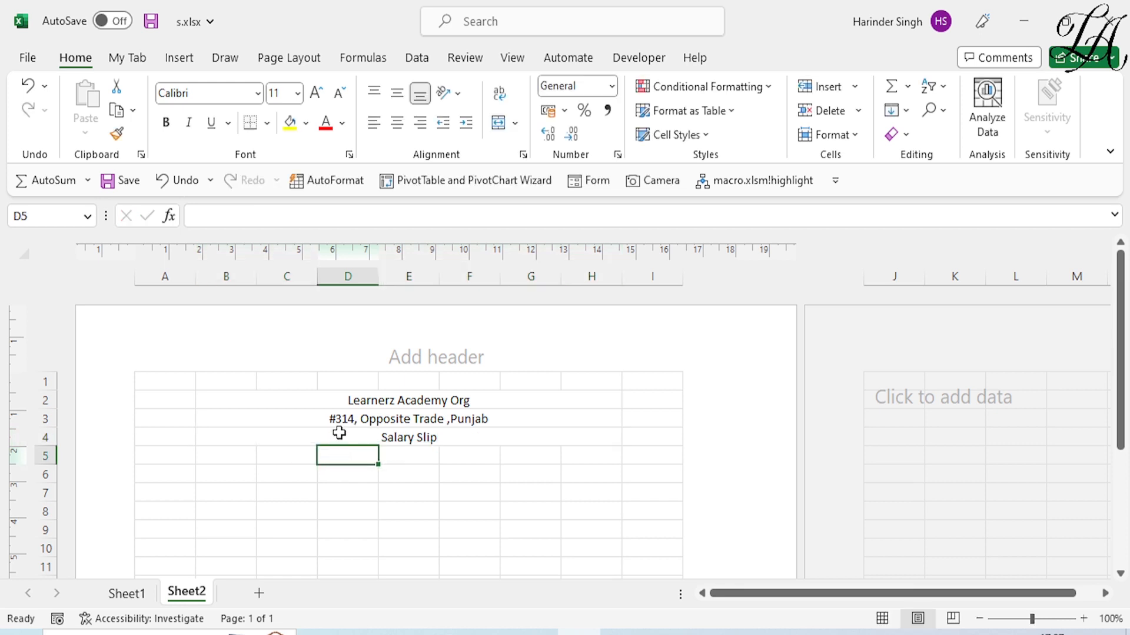
Format the three heading lines in rows 2 to 4 as bold with font size 18
click(306, 401)
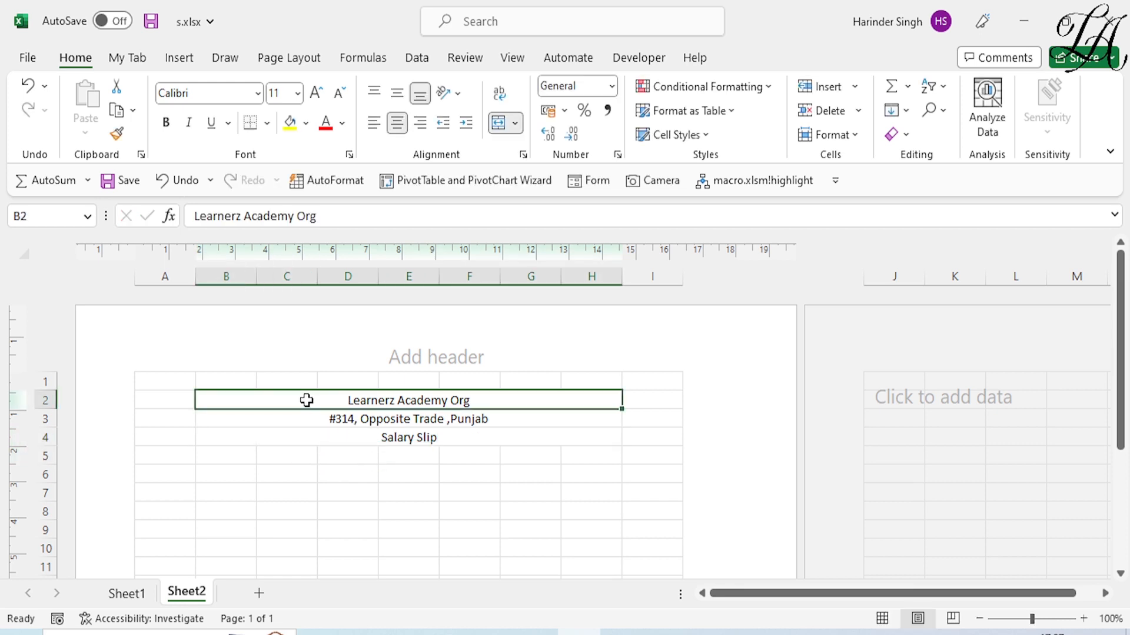
drag(320, 399, 355, 437)
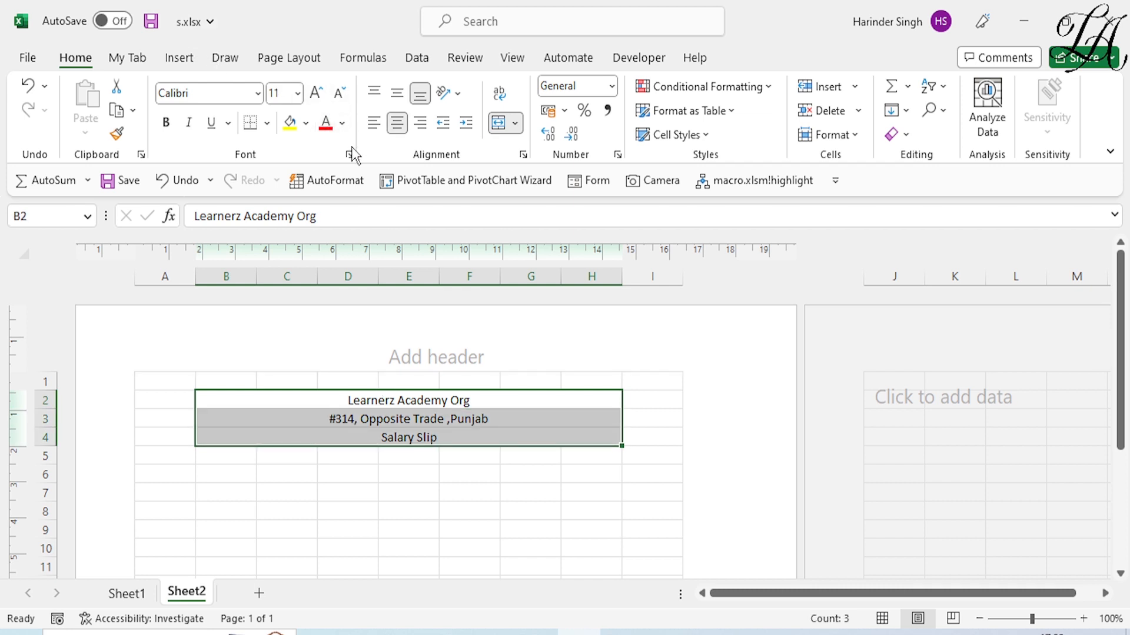
click(316, 96)
click(316, 94)
click(316, 94)
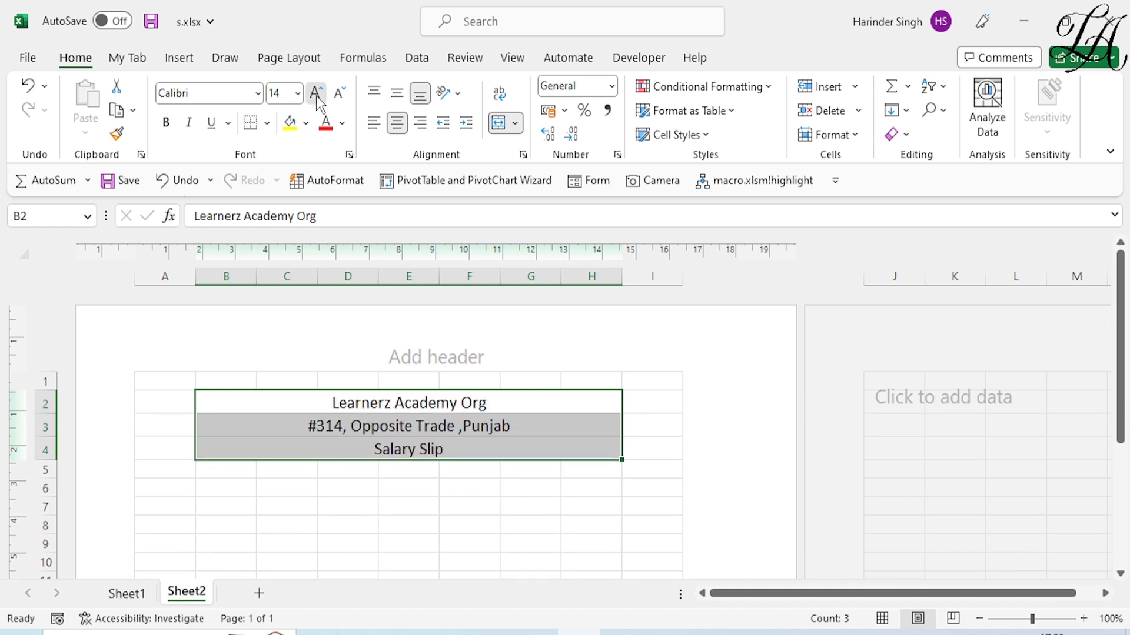
click(317, 97)
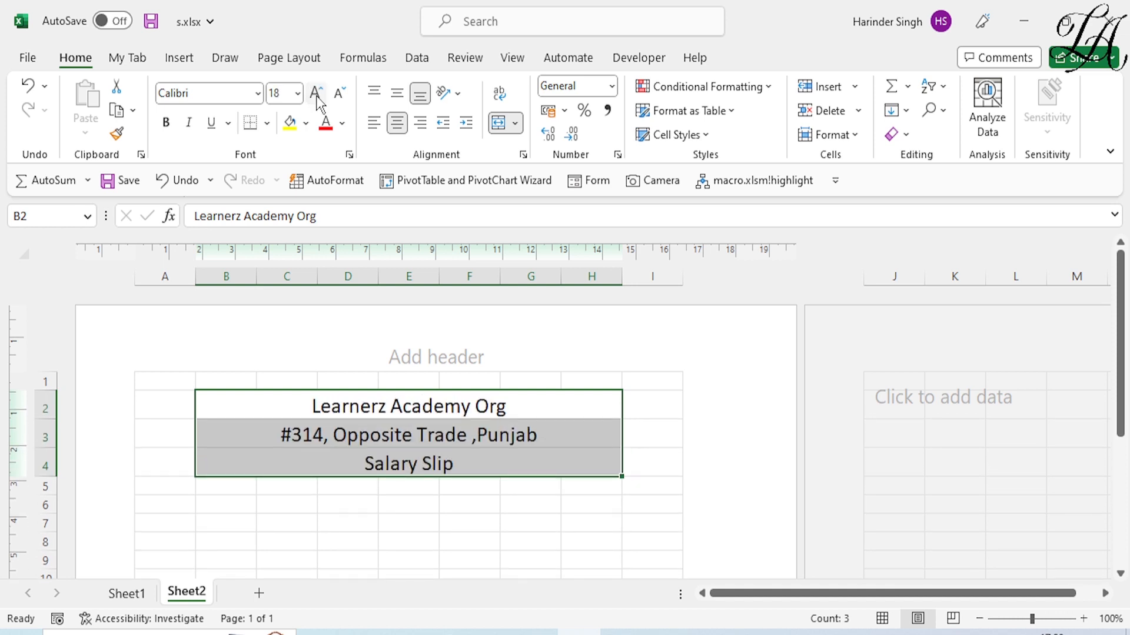
click(166, 123)
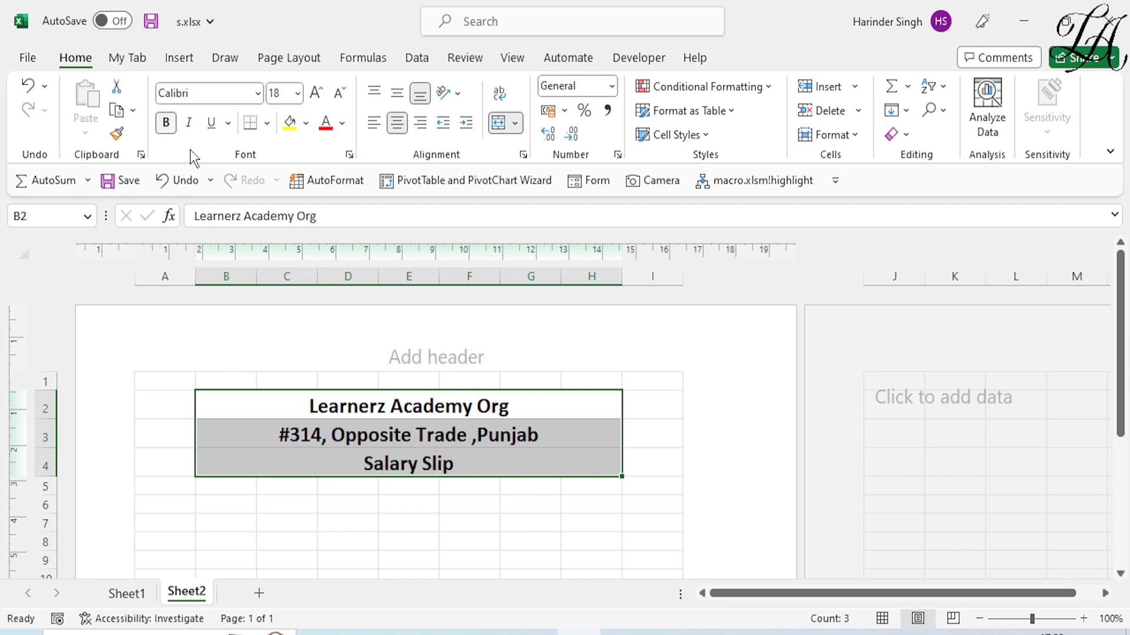
Enter the label "Employee Id" in cell B6 and autofit the width of column B
scroll(523, 430, down, 1)
click(313, 465)
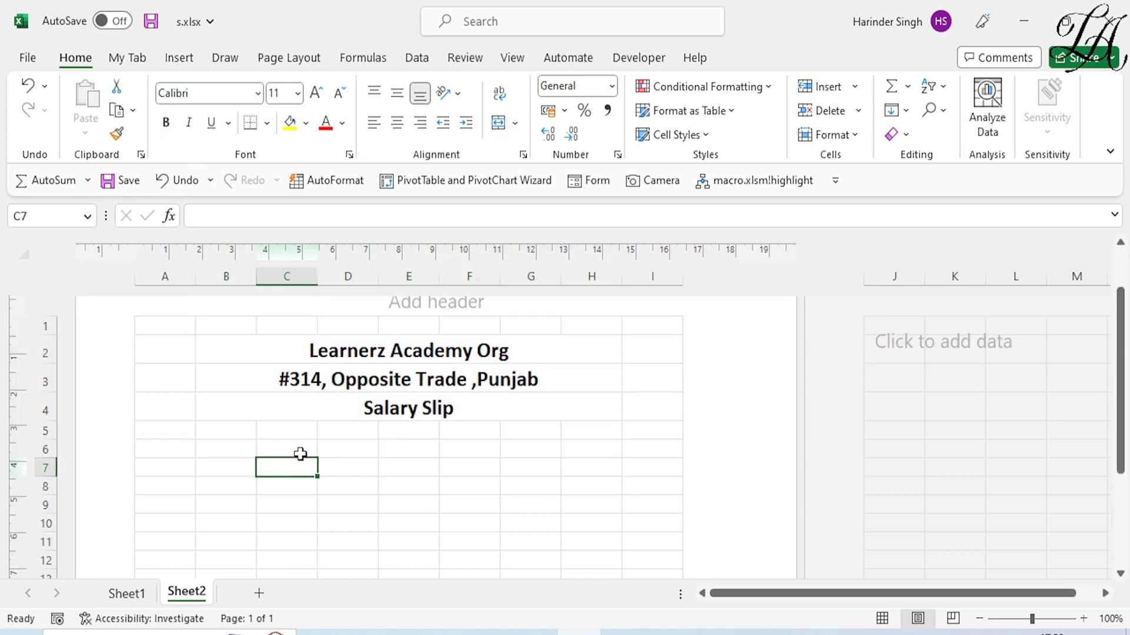
click(227, 449)
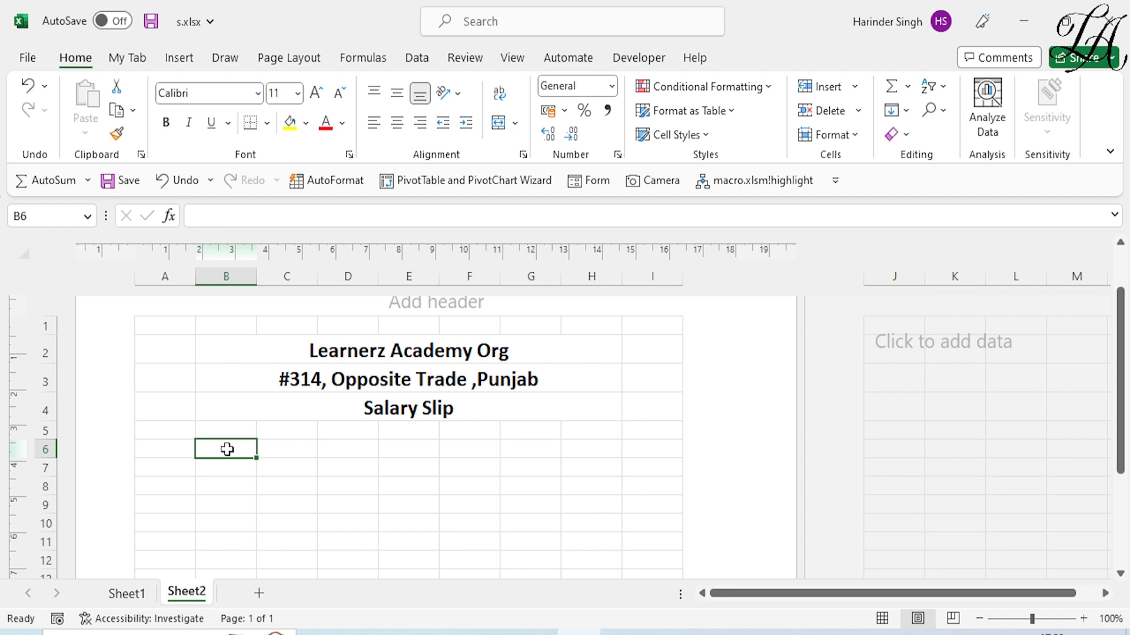
text(Employee Id)
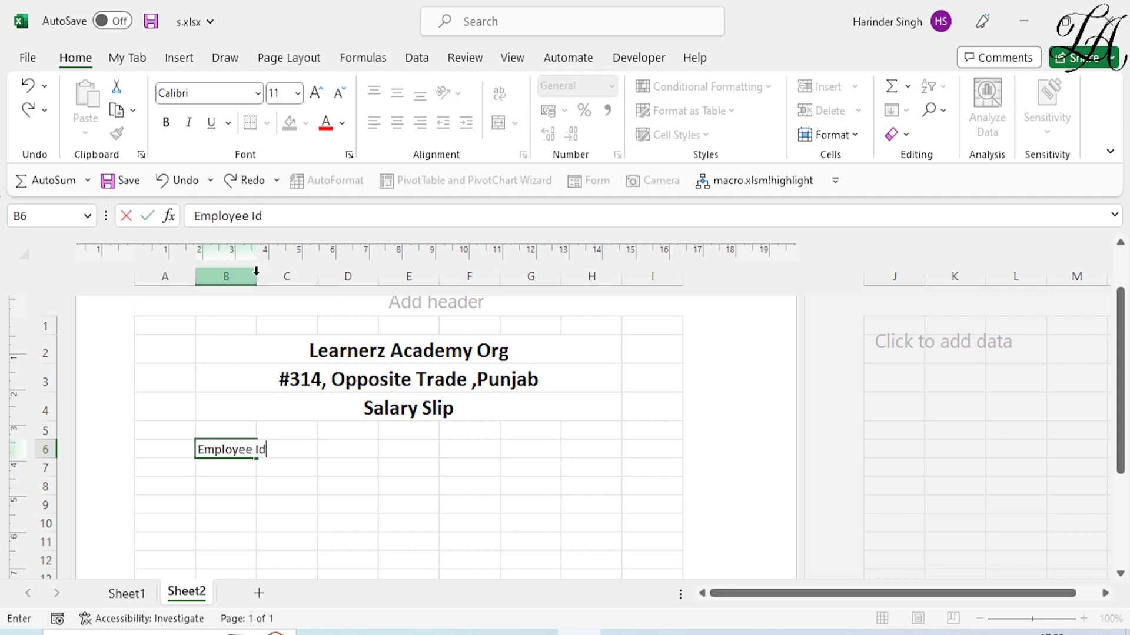
click(225, 343)
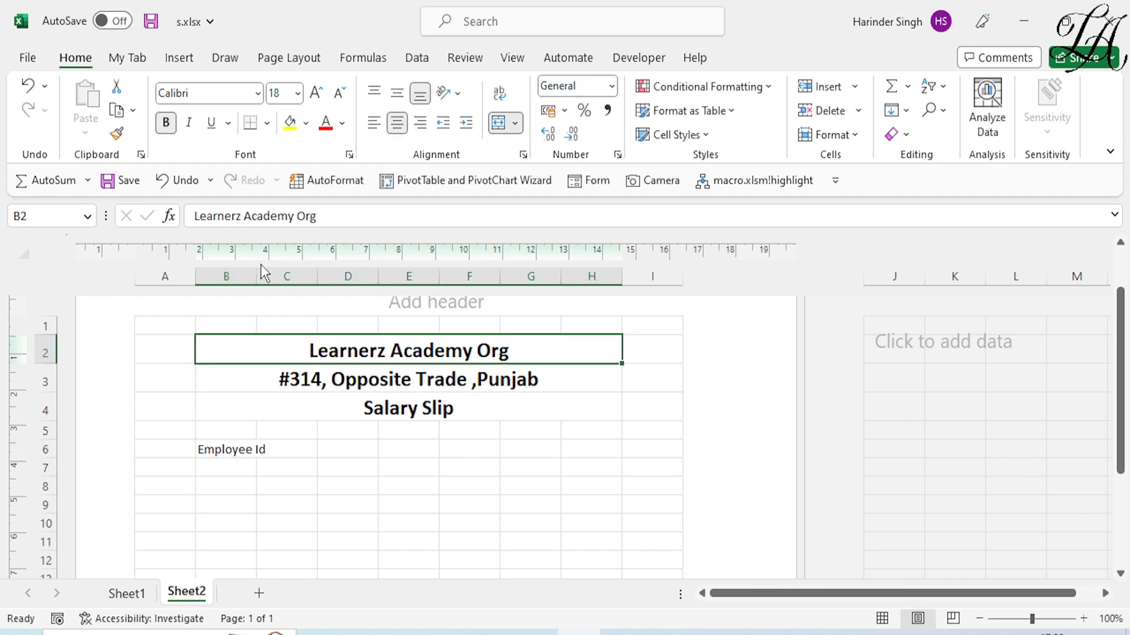
double_click(256, 272)
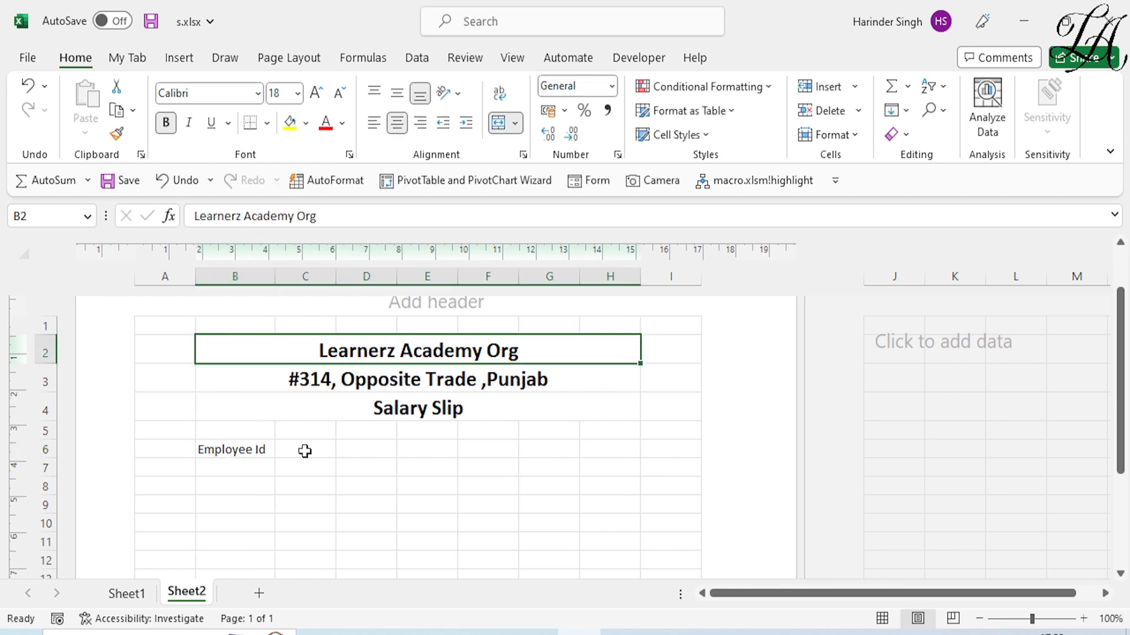
Enter the label "Employee Name" in cell D6 and autofit the width of column D
click(364, 451)
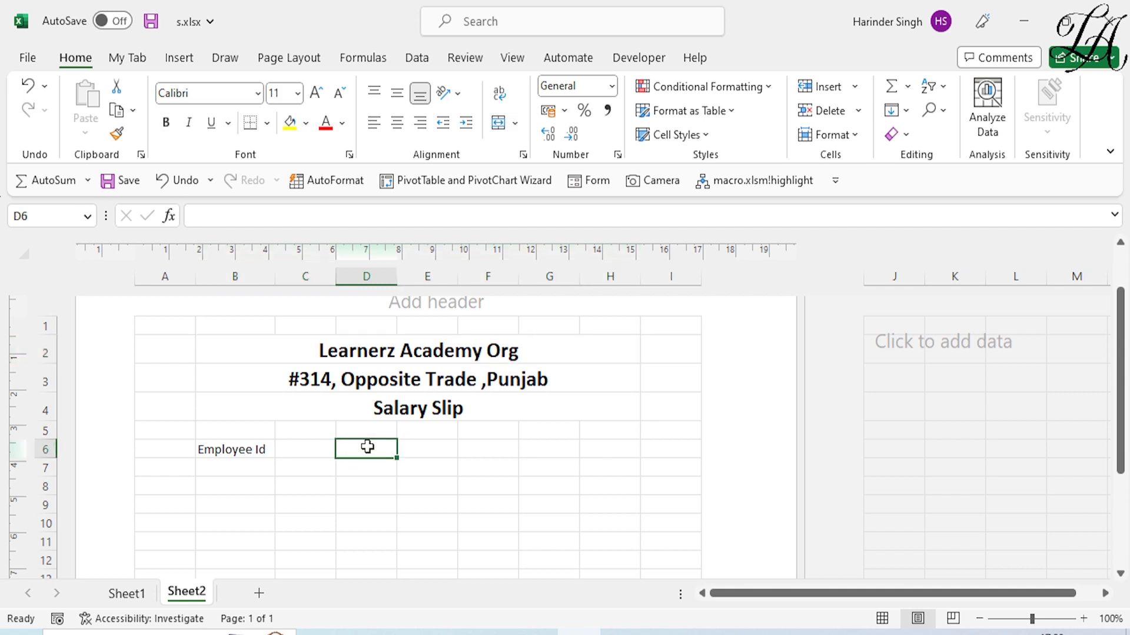
text(Em)
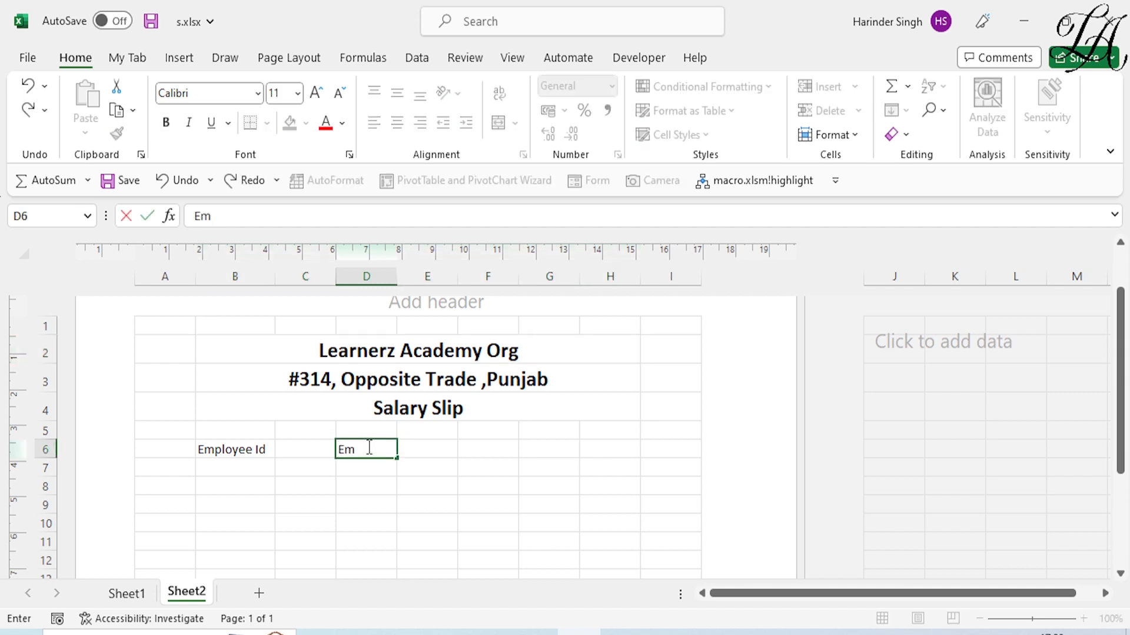
text(ployee Name)
key(Tab)
double_click(397, 276)
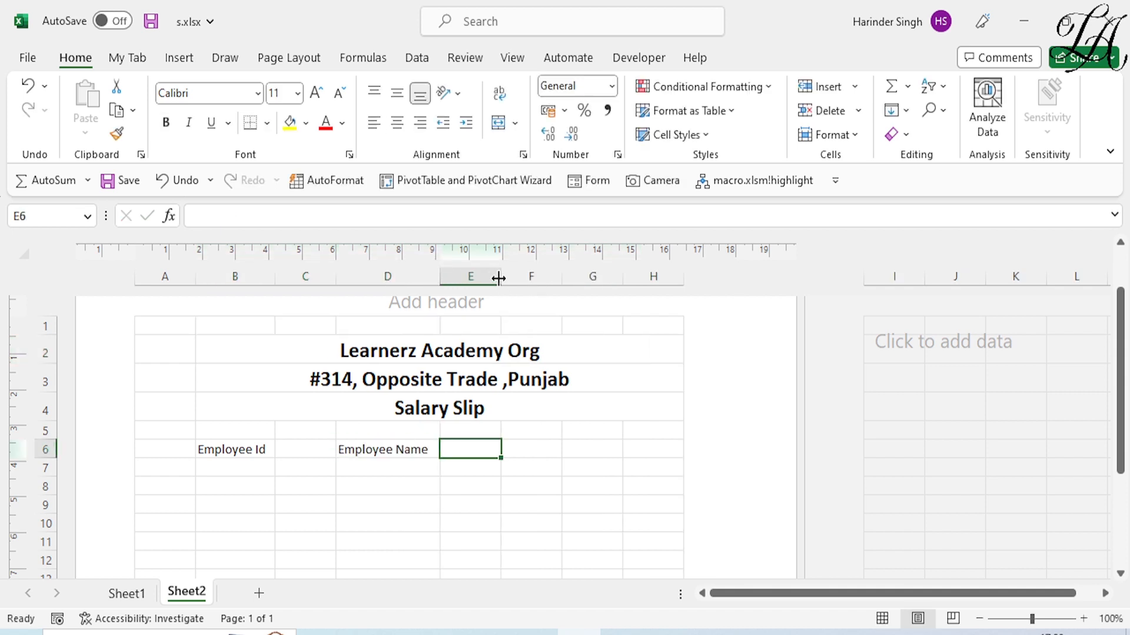
Widen column E to about 3.6 cm and column C to about 3 cm
drag(499, 277, 559, 277)
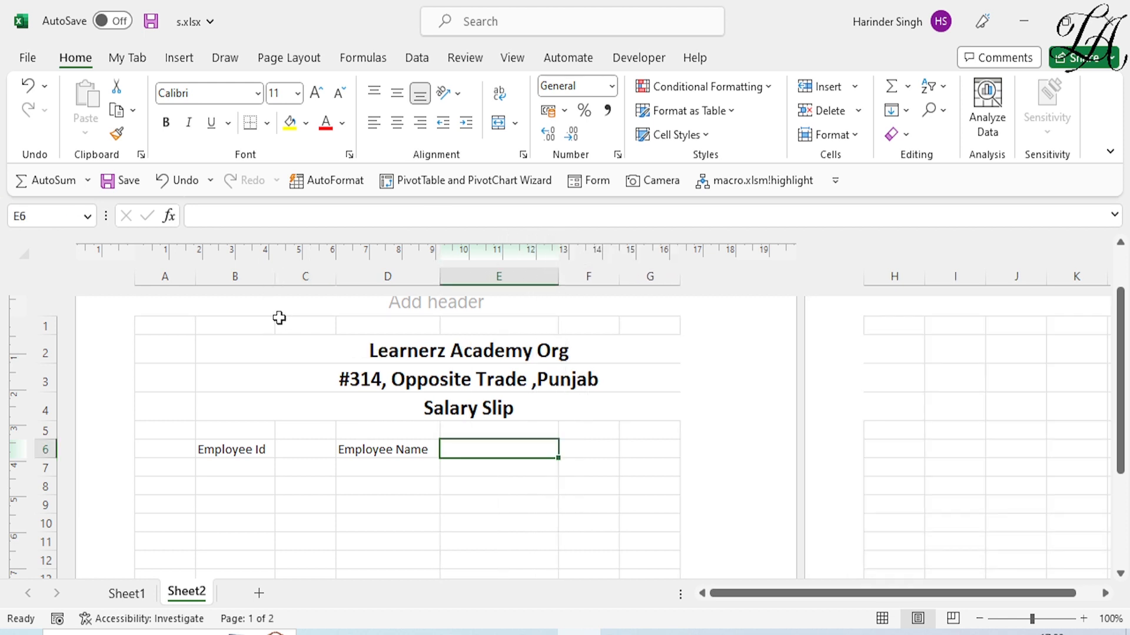
click(309, 447)
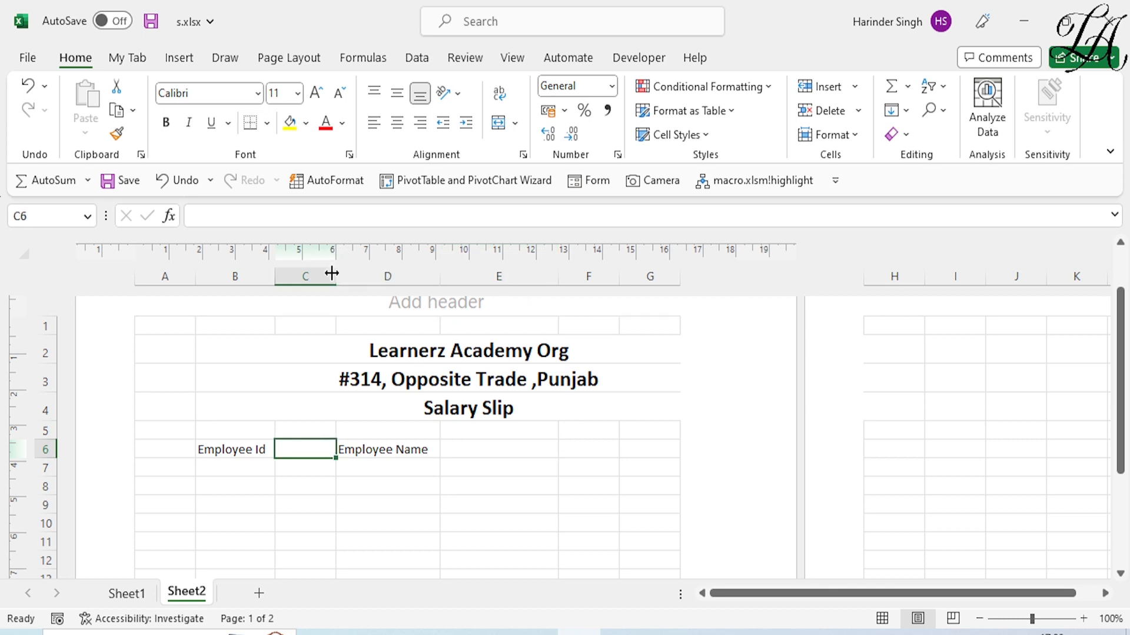
drag(336, 275, 376, 275)
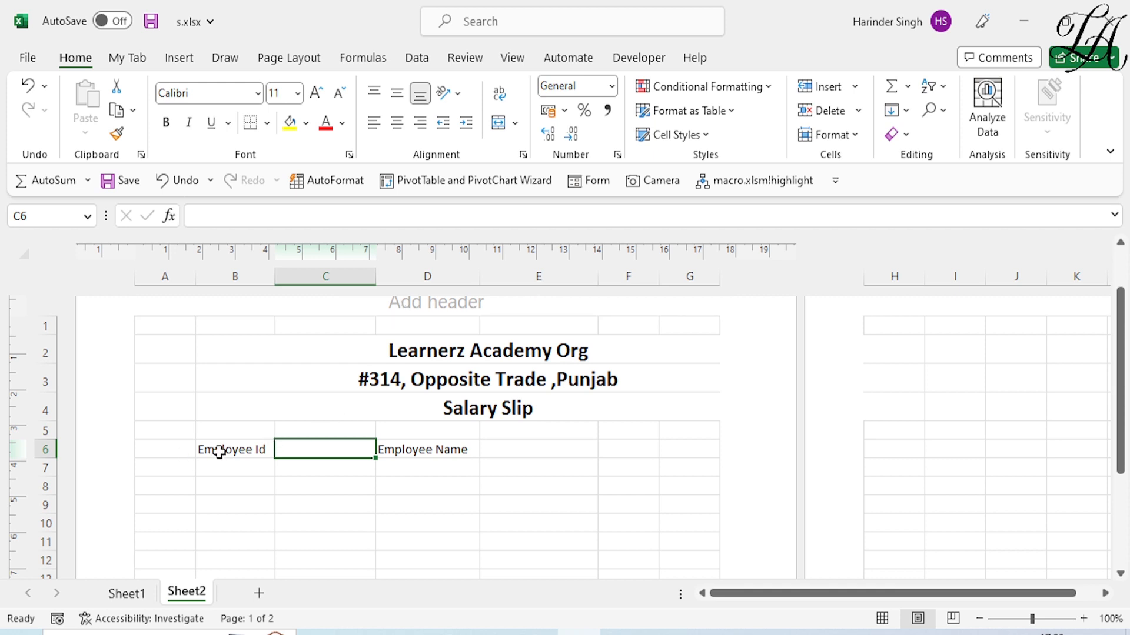
Set the font size of the employee label row, cells B6:E6, to 14
drag(219, 451, 492, 451)
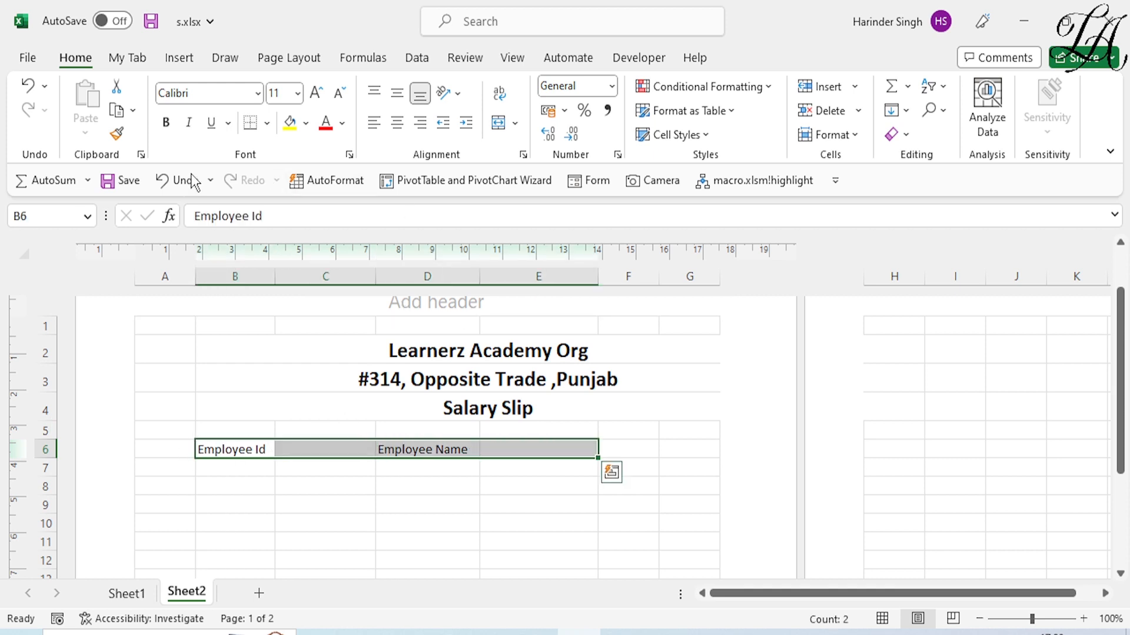
click(322, 97)
click(322, 97)
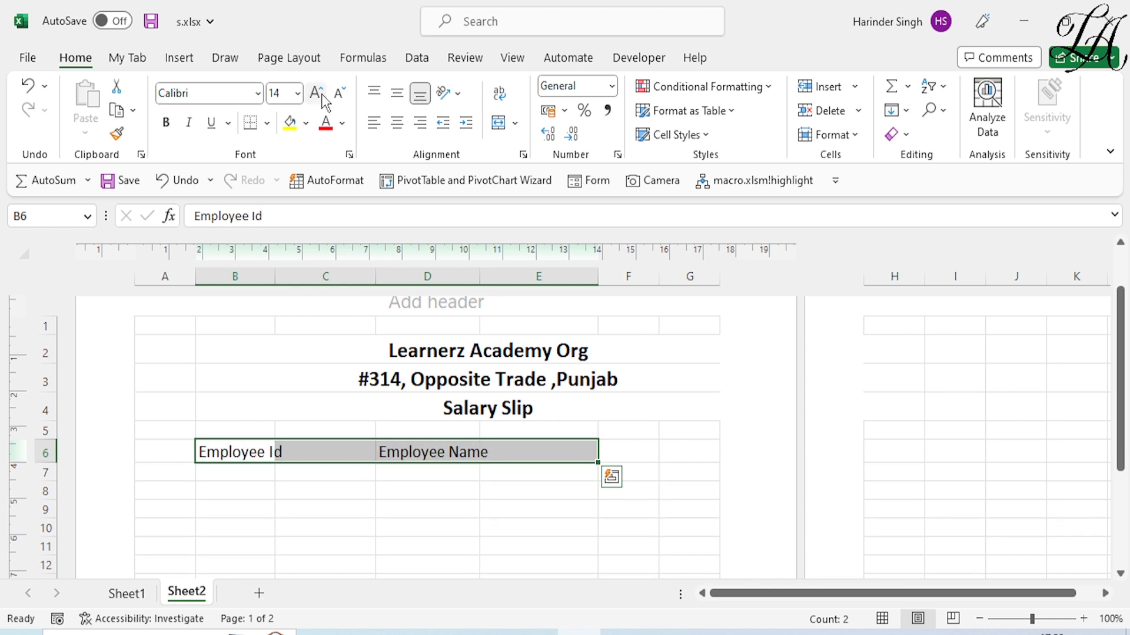
Increase the font size of the employee label row B6:E6 to 16 and widen columns B and D to fit their labels
click(322, 98)
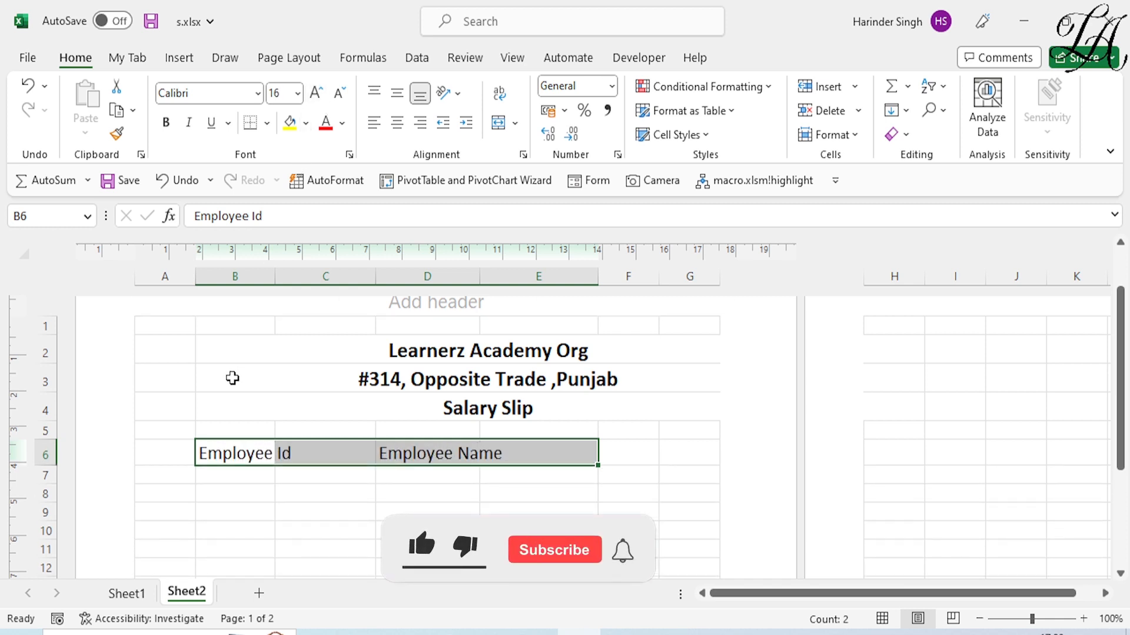
double_click(275, 276)
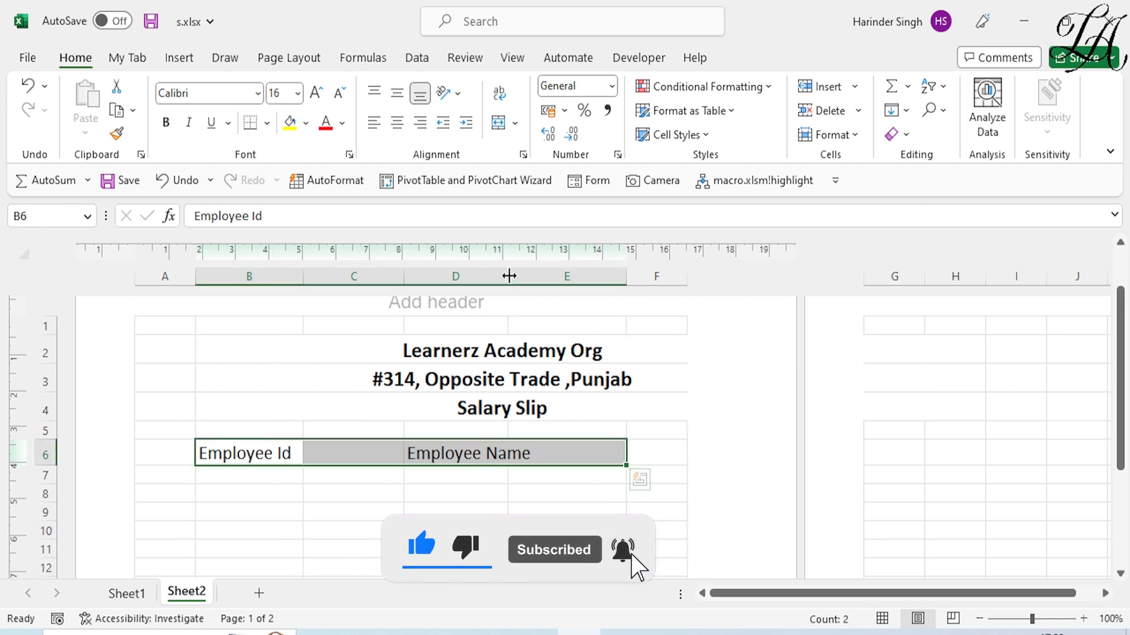
drag(509, 276, 548, 276)
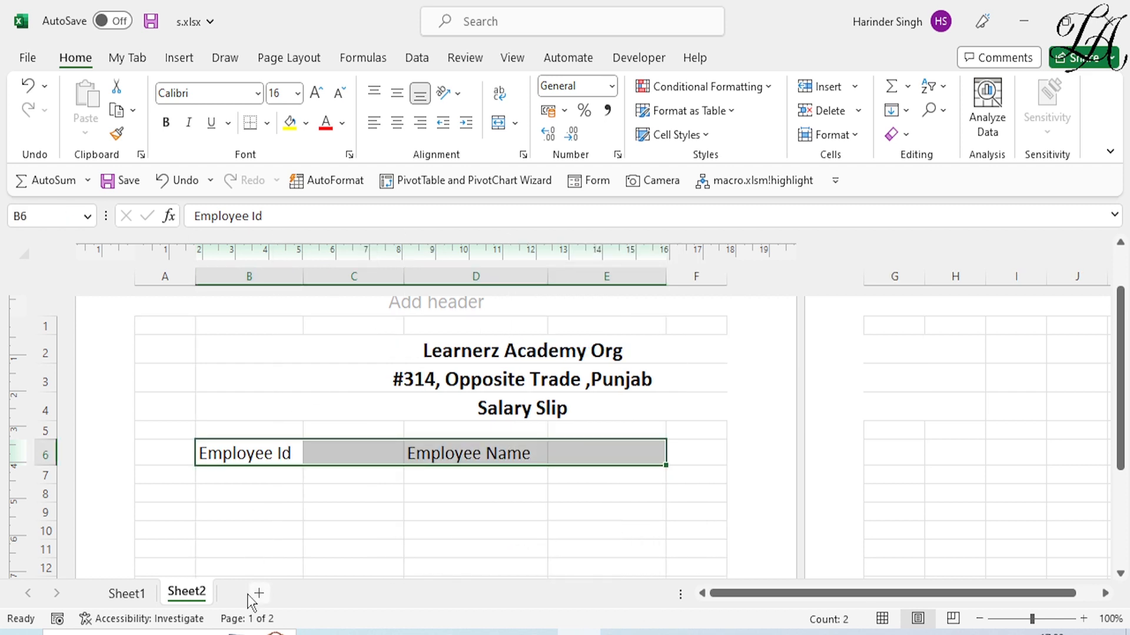
Enter the label "Designation" in cell B7 and "Month & Year" in cell D7
click(238, 476)
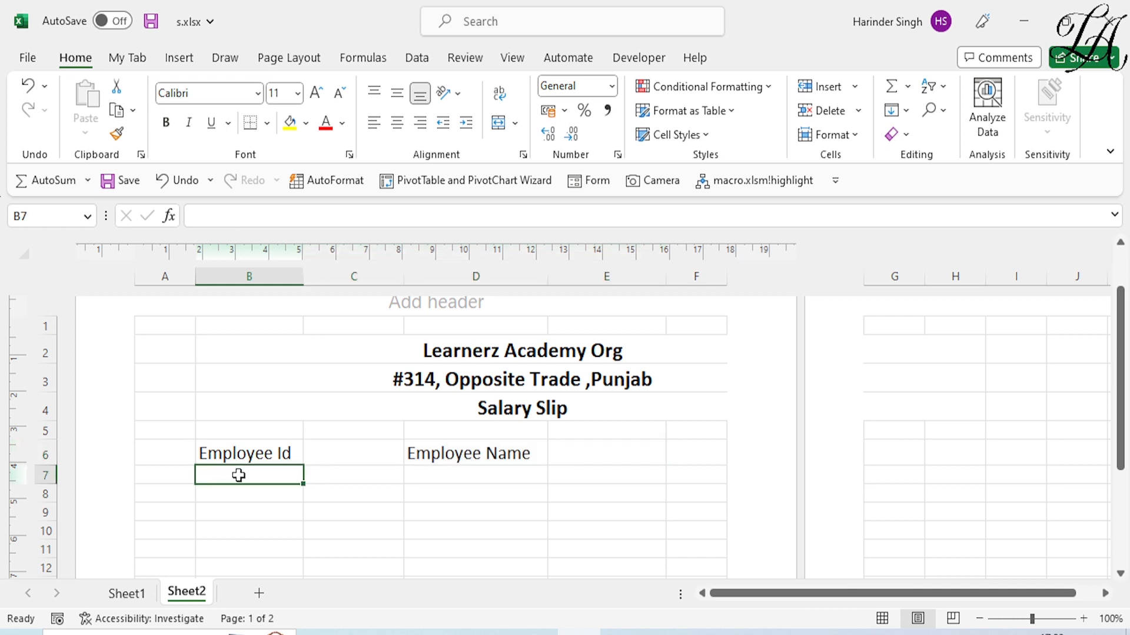
text(Designation)
click(484, 478)
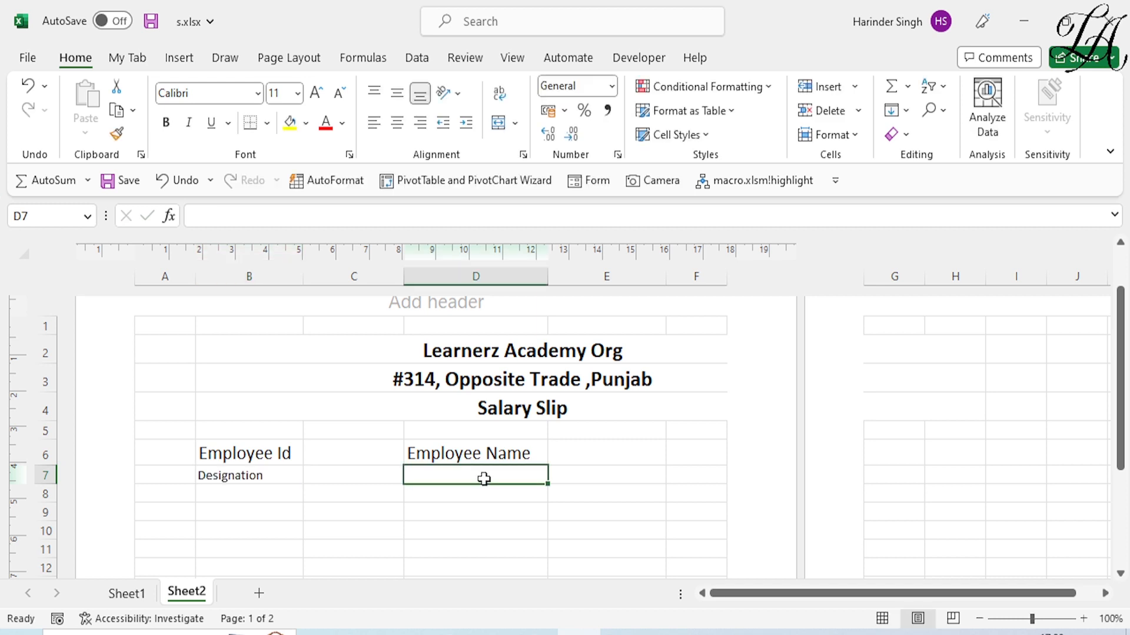
text(Month)
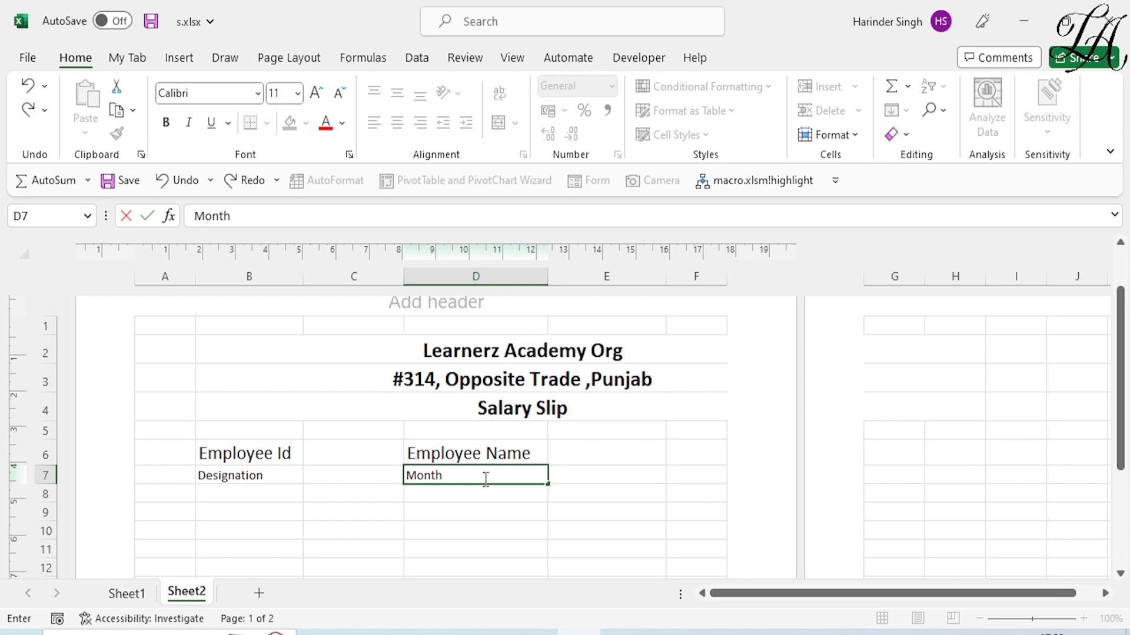
text( & Year)
Increase the font size of the "Designation" and "Month & Year" labels in row 7 to 16
click(248, 473)
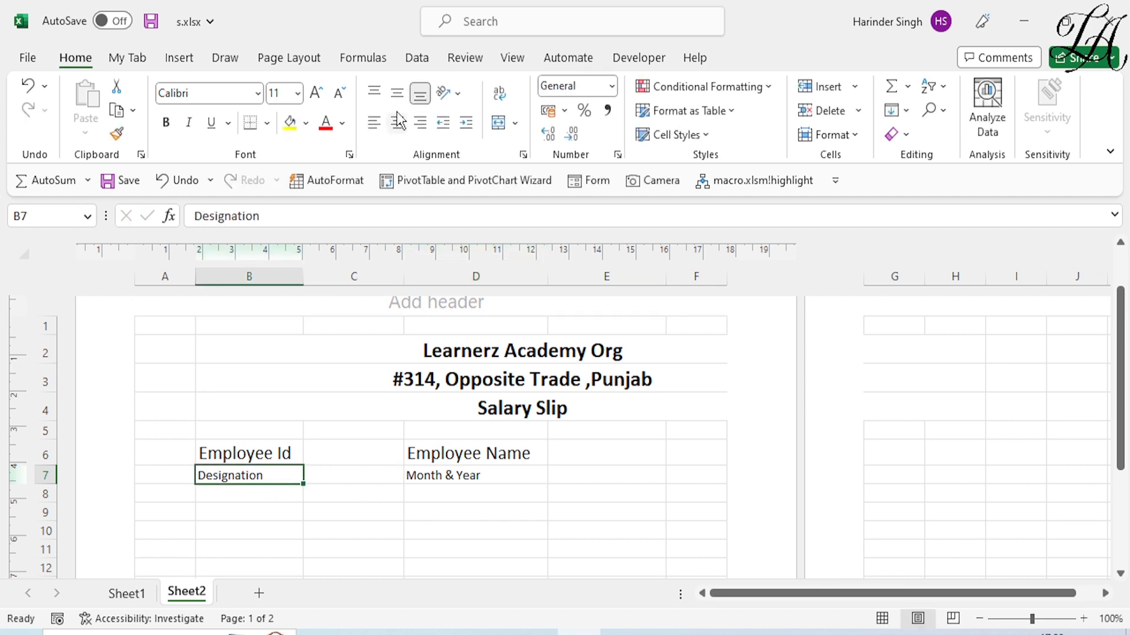
click(339, 93)
click(339, 93)
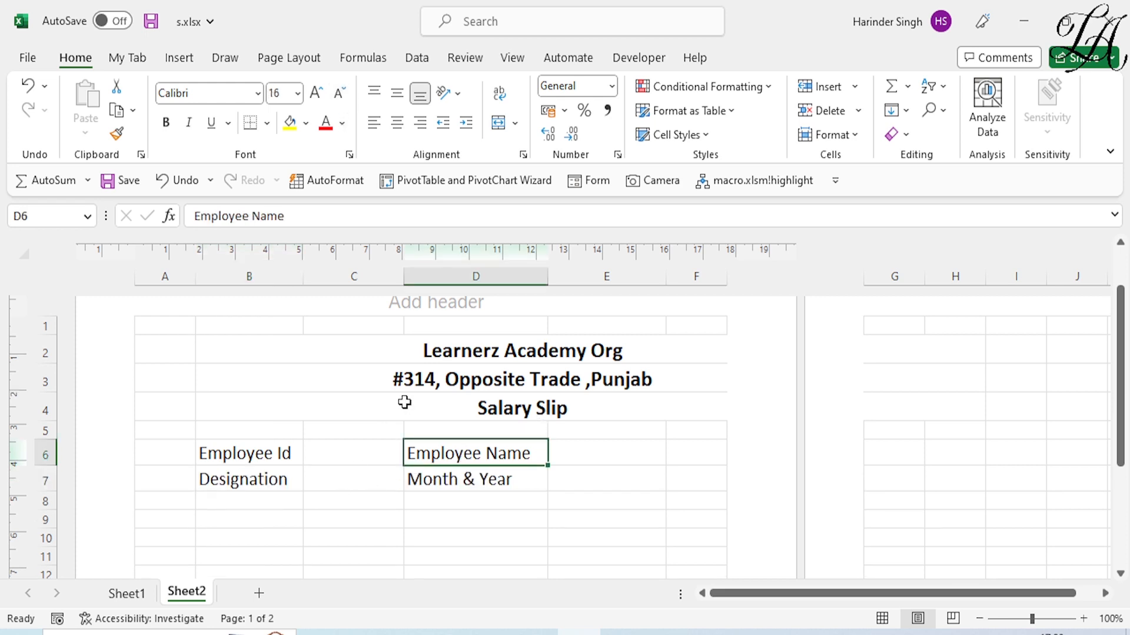
Unmerge the three heading rows in B2:H4
click(460, 354)
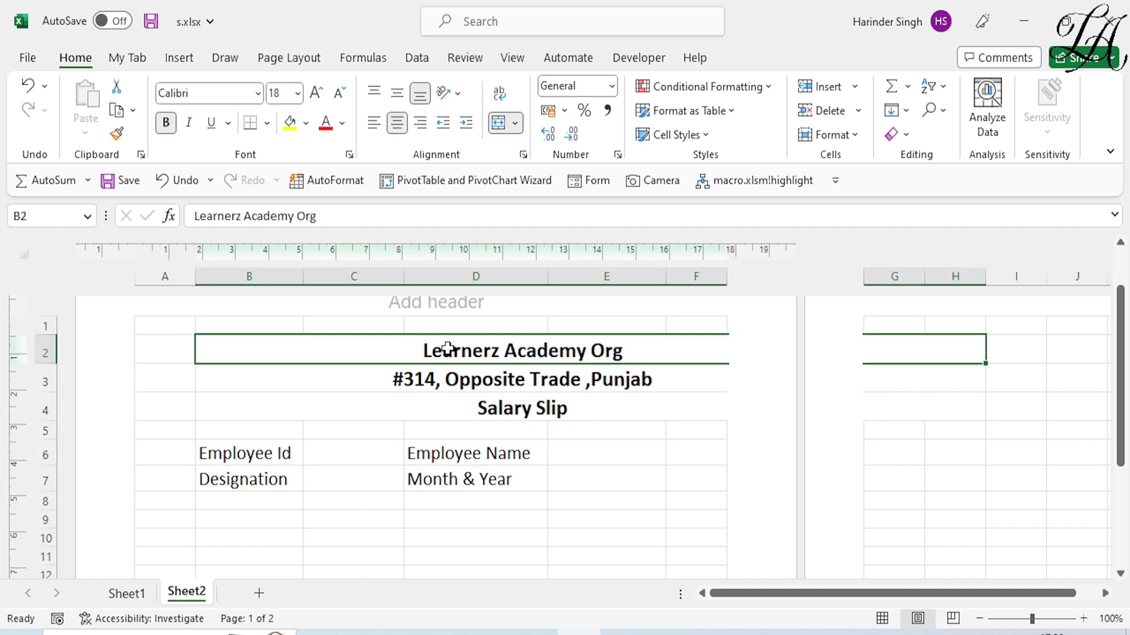
drag(448, 360, 468, 407)
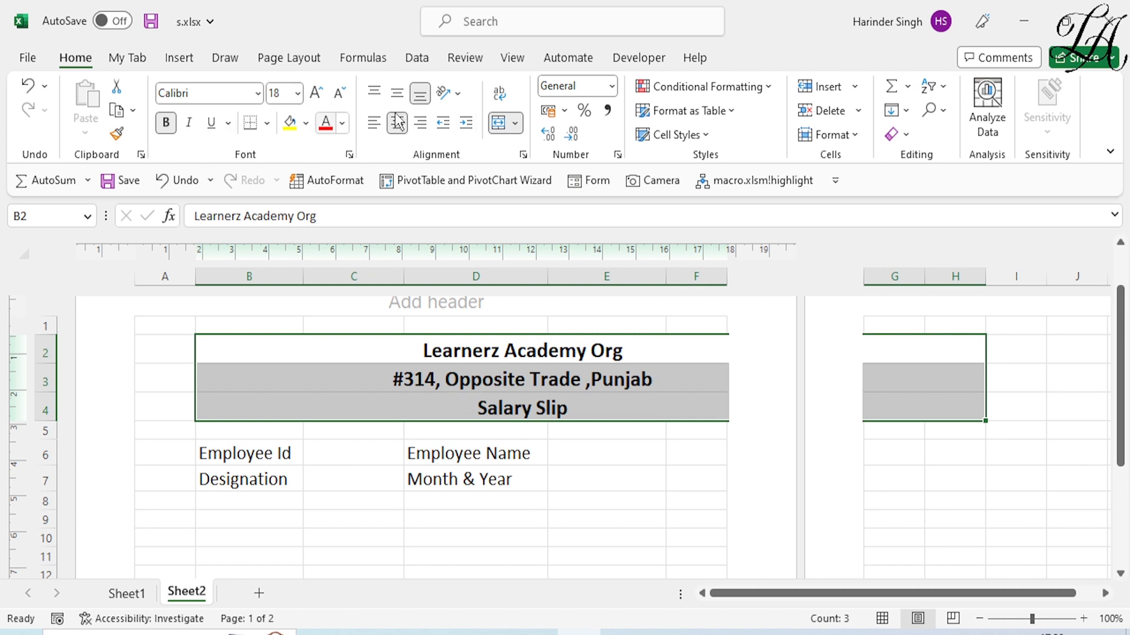
click(516, 124)
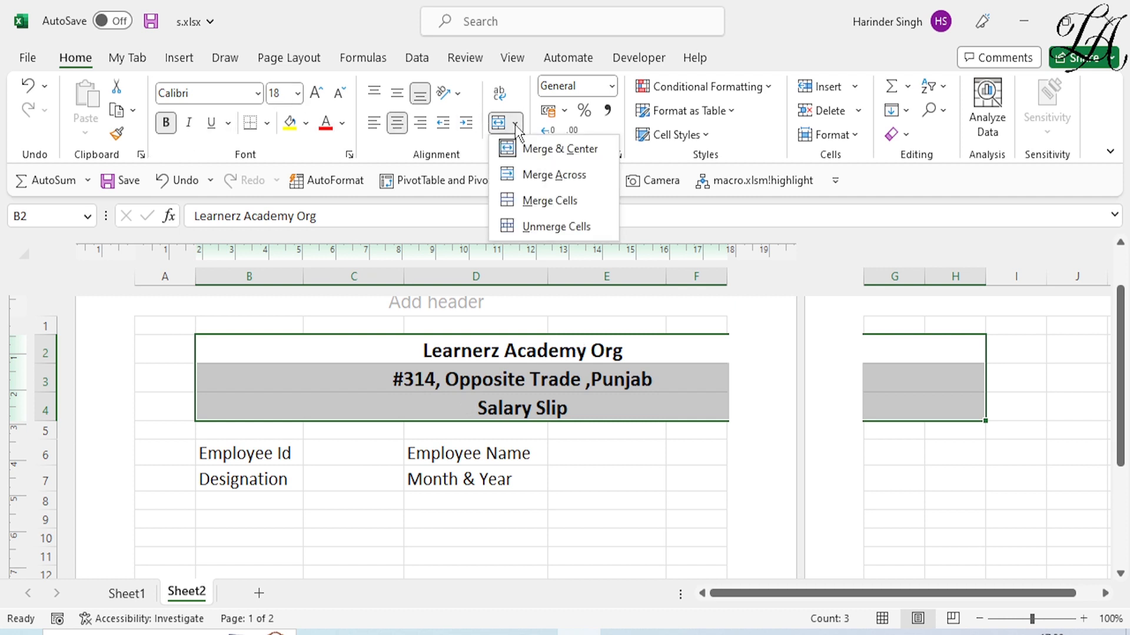
click(535, 228)
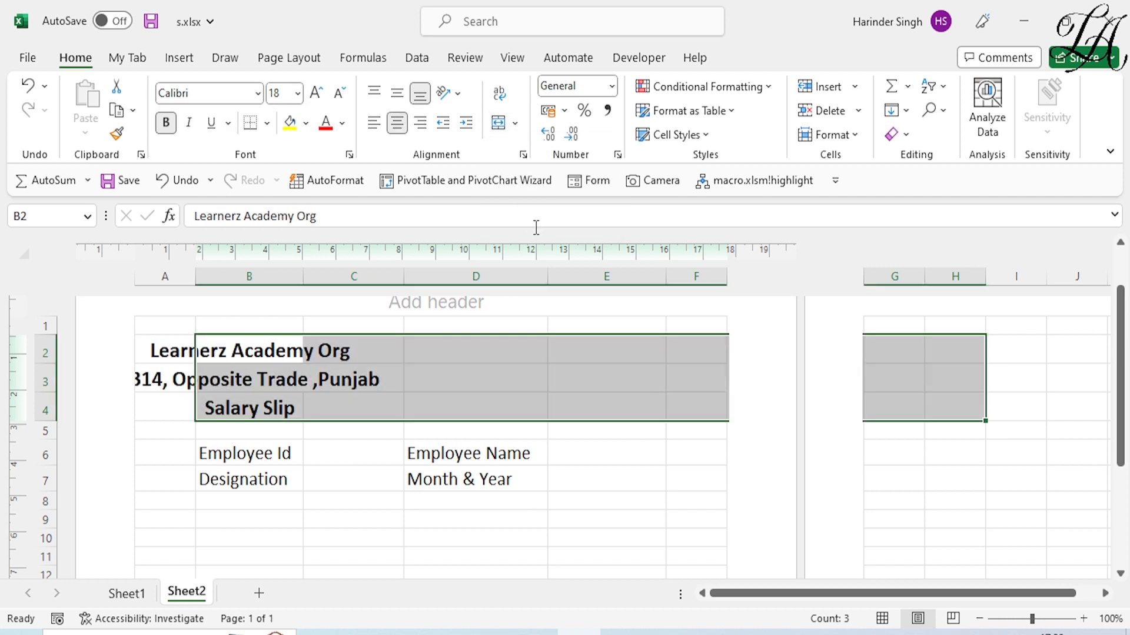
Merge the three organization heading rows across columns B to E, using Merge Across on B2:E4
click(172, 410)
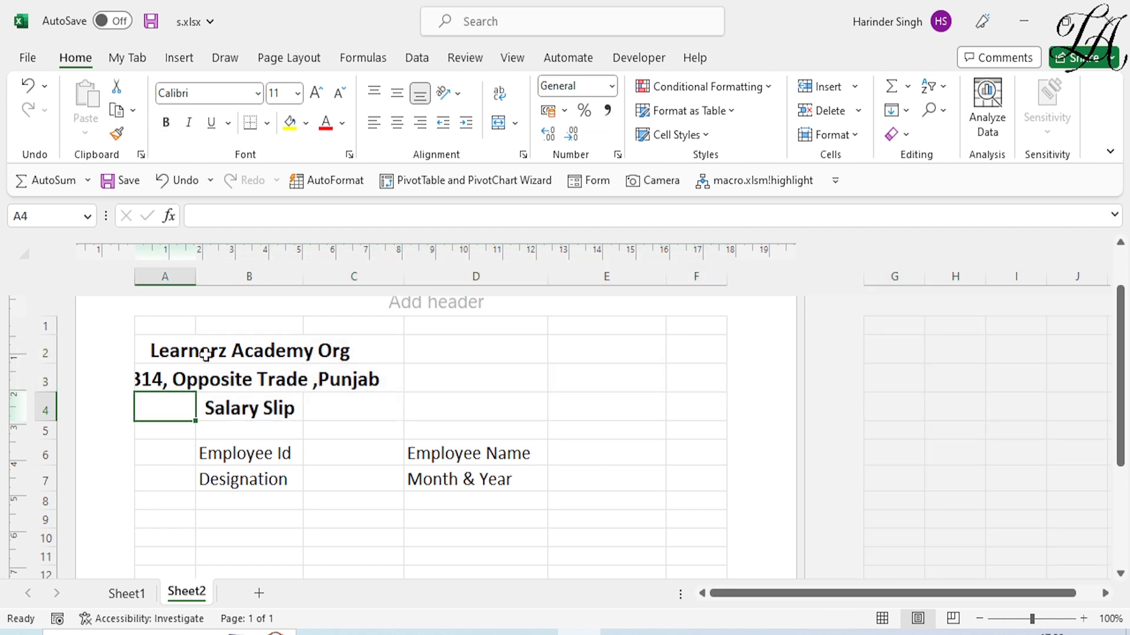
click(245, 348)
drag(245, 349, 252, 407)
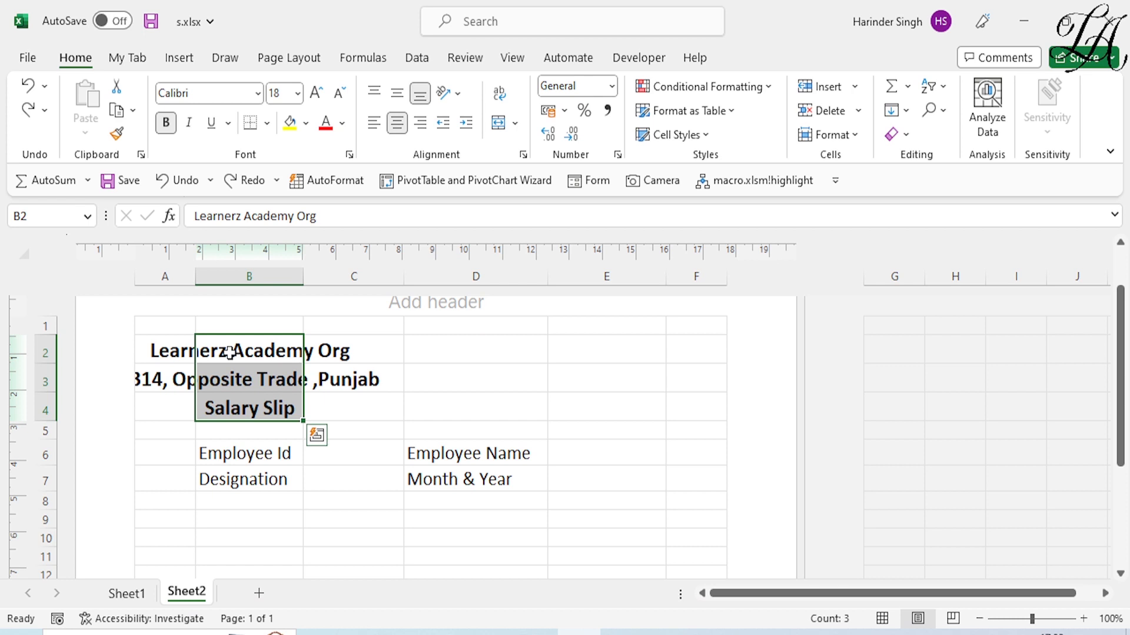
drag(229, 352, 599, 401)
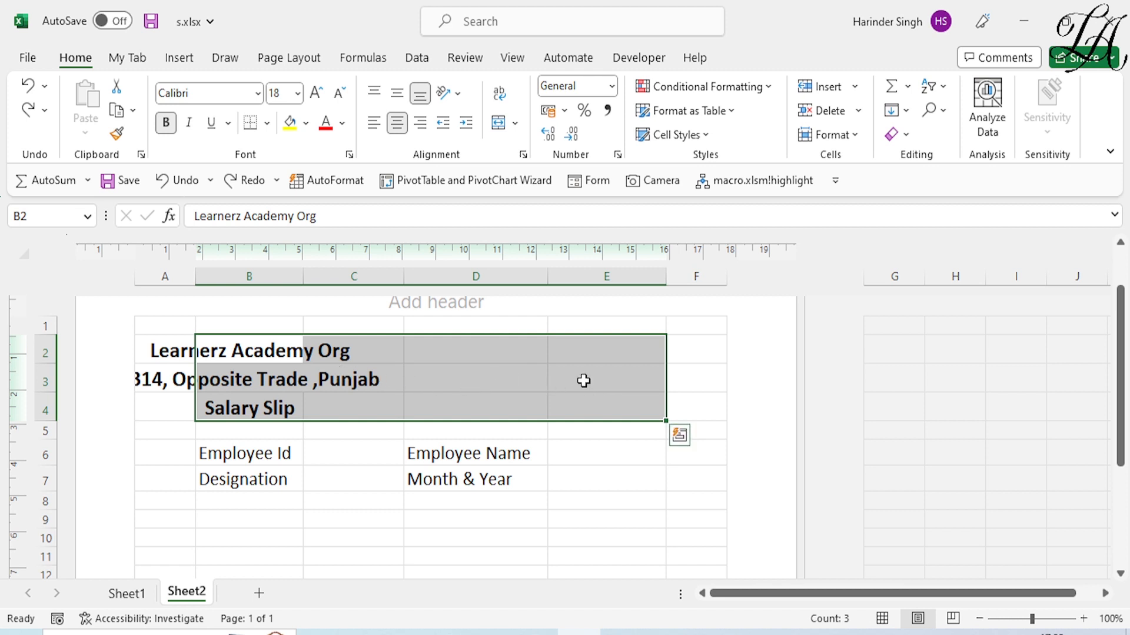
click(514, 122)
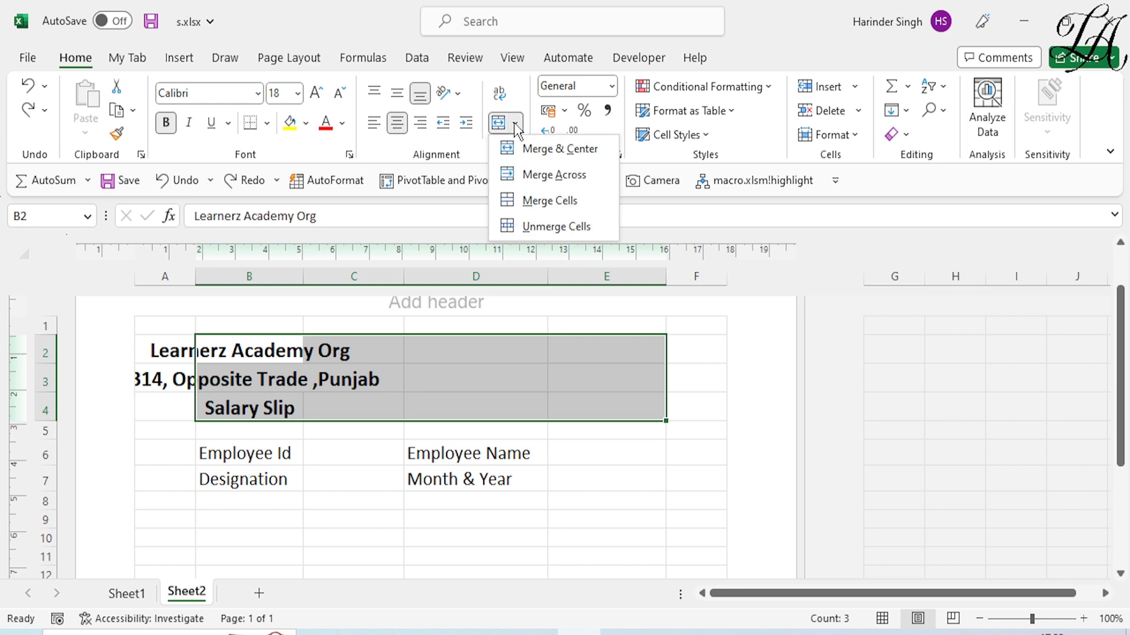
click(532, 176)
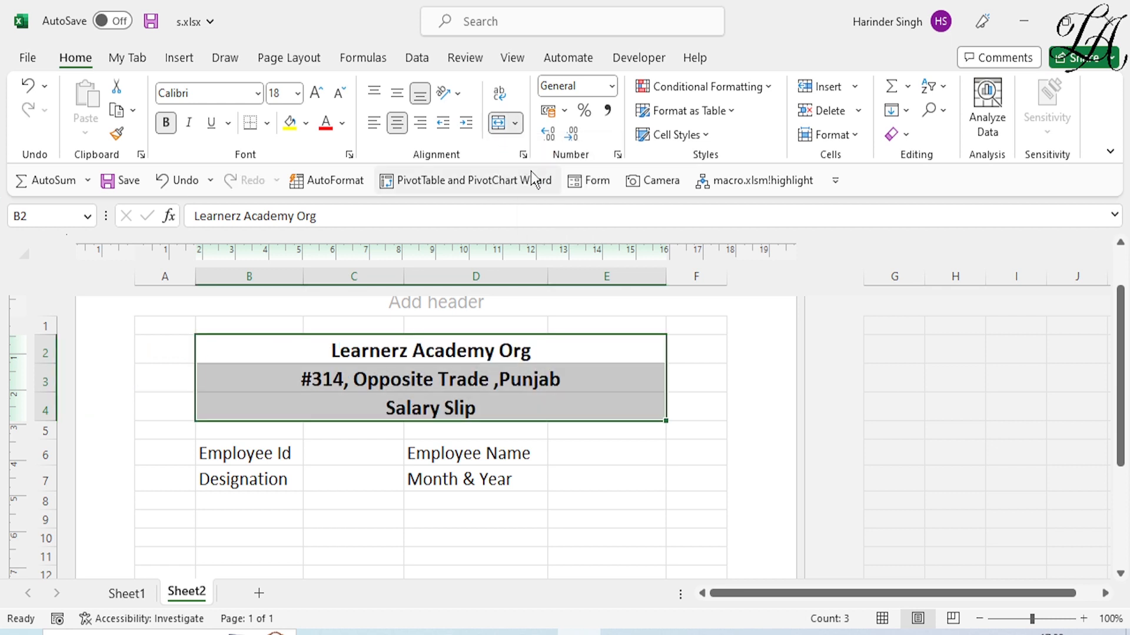
Enter the section headings "Income" in cell B9 and "Deductions" in cell D9
click(484, 475)
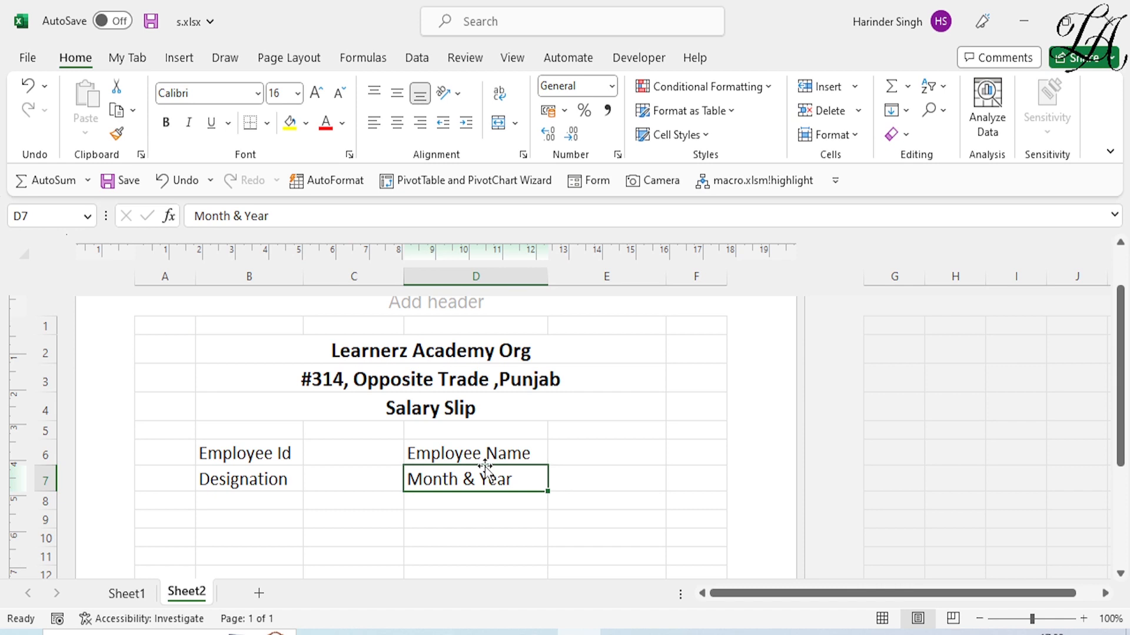
scroll(485, 467, down, 2)
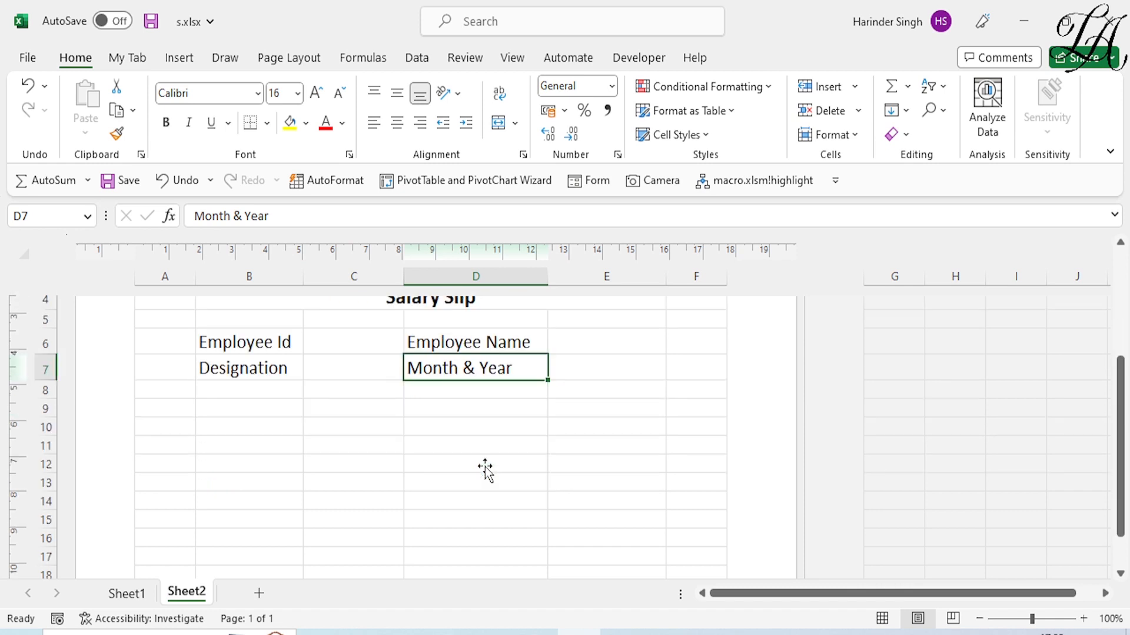
scroll(486, 469, up, 1)
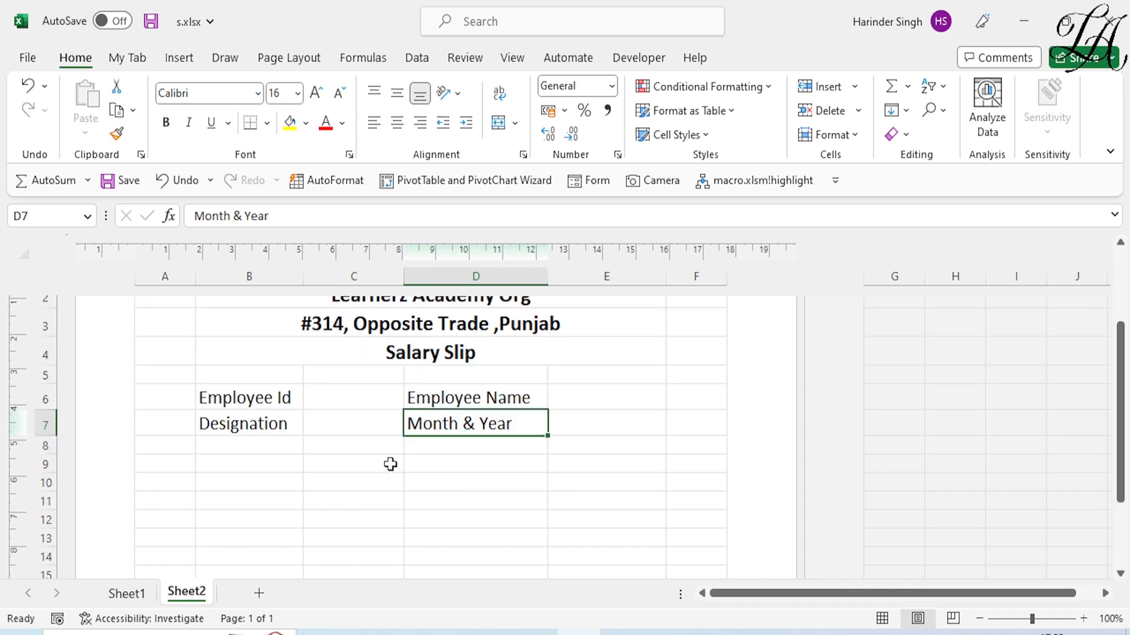
click(225, 468)
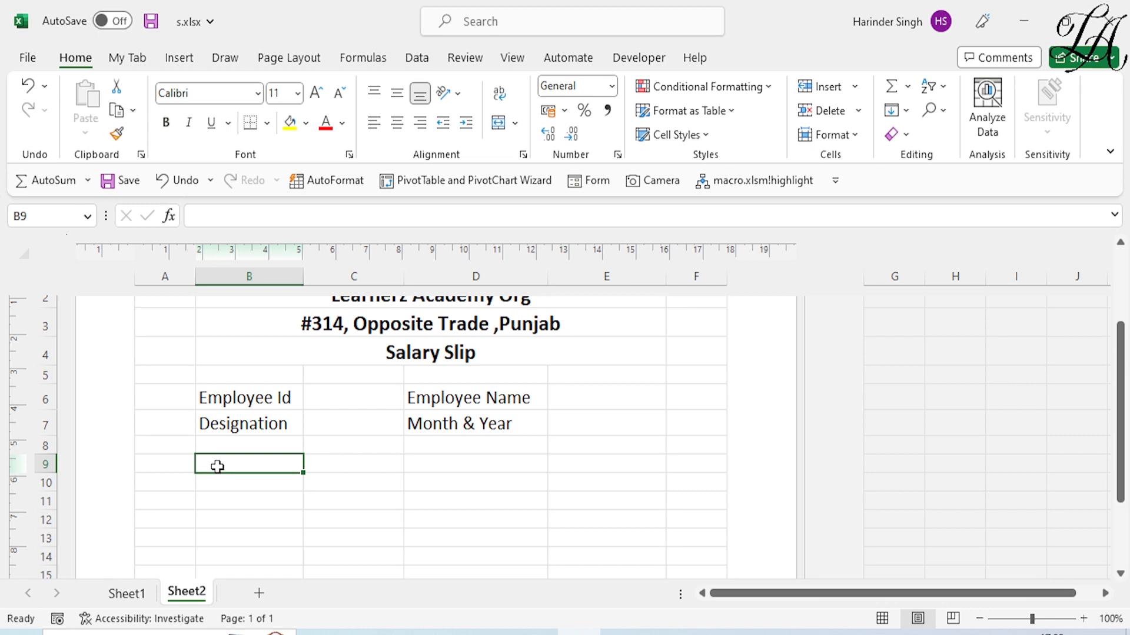
text(Inco)
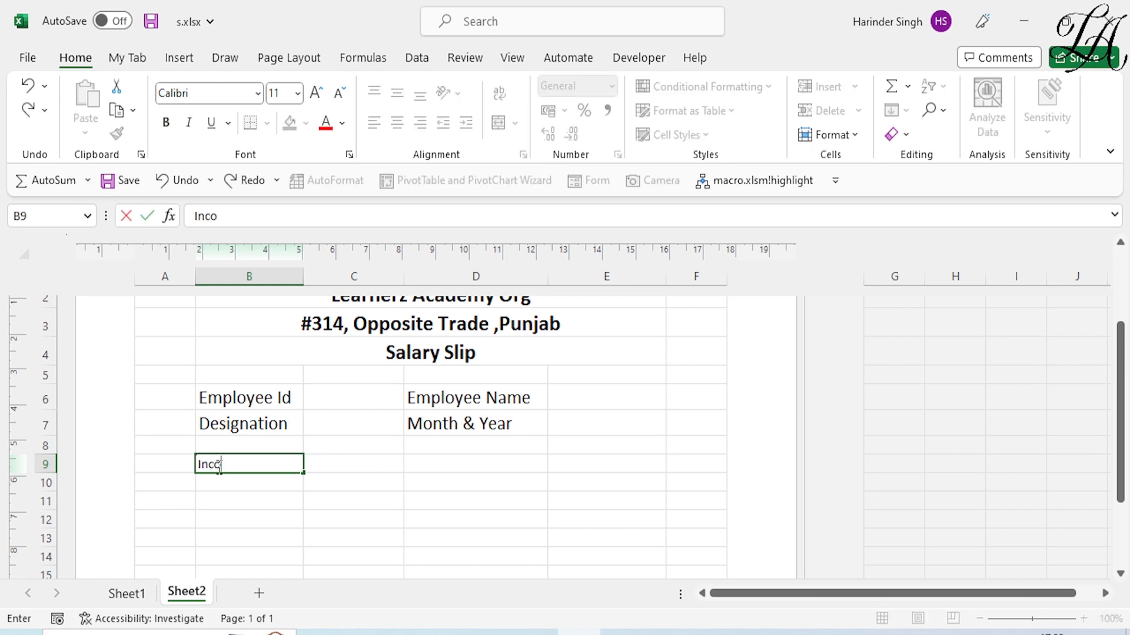
text(me)
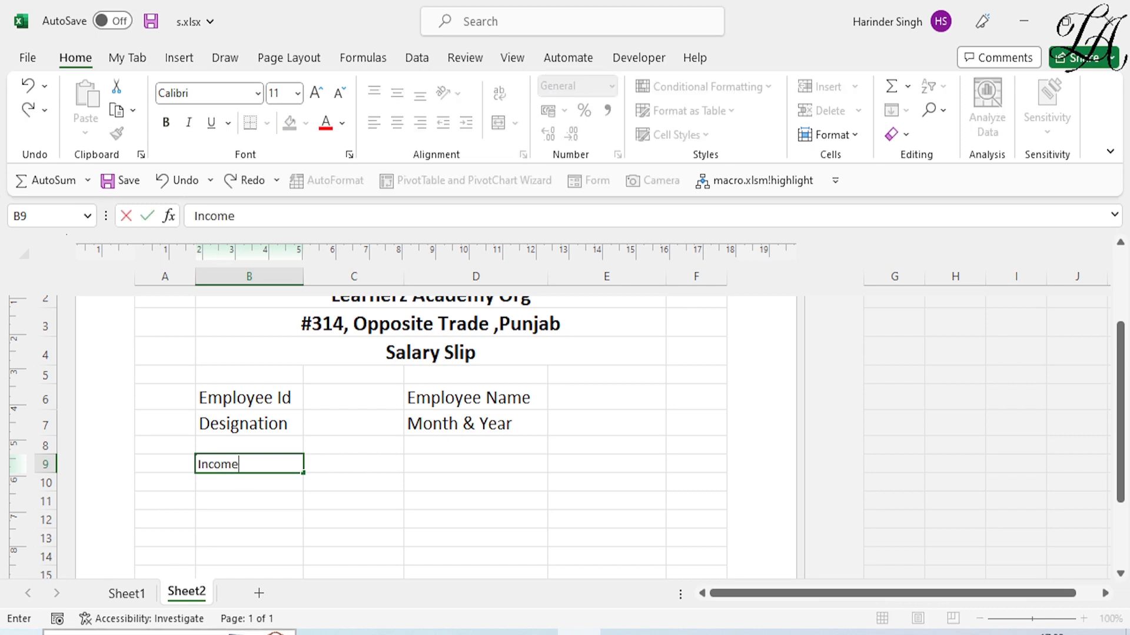
click(482, 457)
text(Deductions)
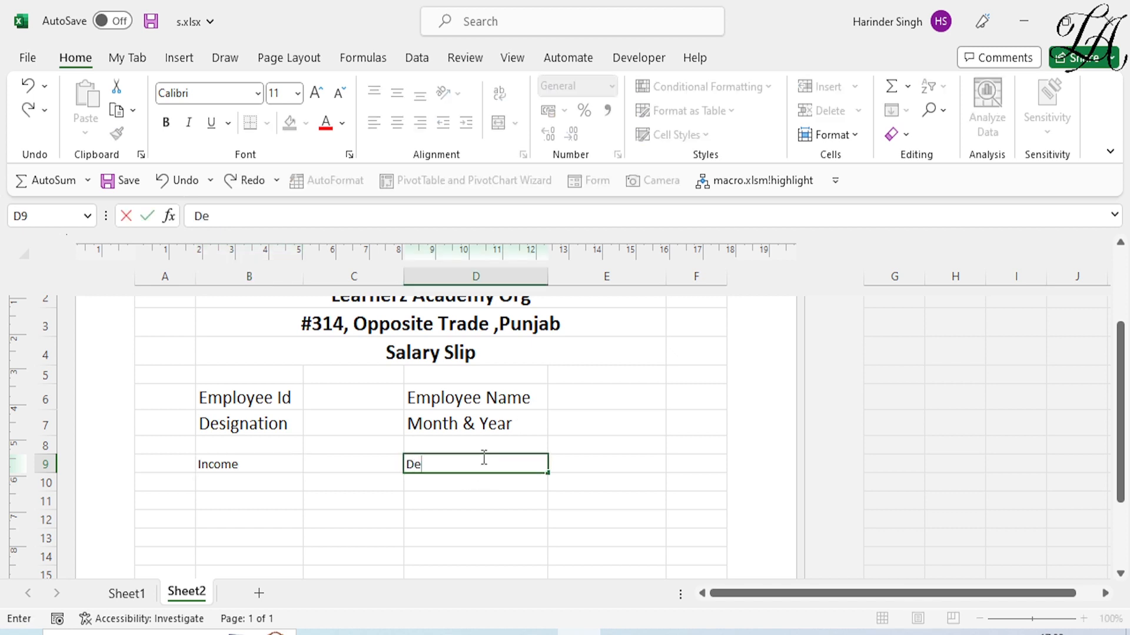
List the income items "Basic Salary", "W. Day Salary", "Overtime Salary", "D.A" and "H.R.A" in cells B10 to B14
click(258, 485)
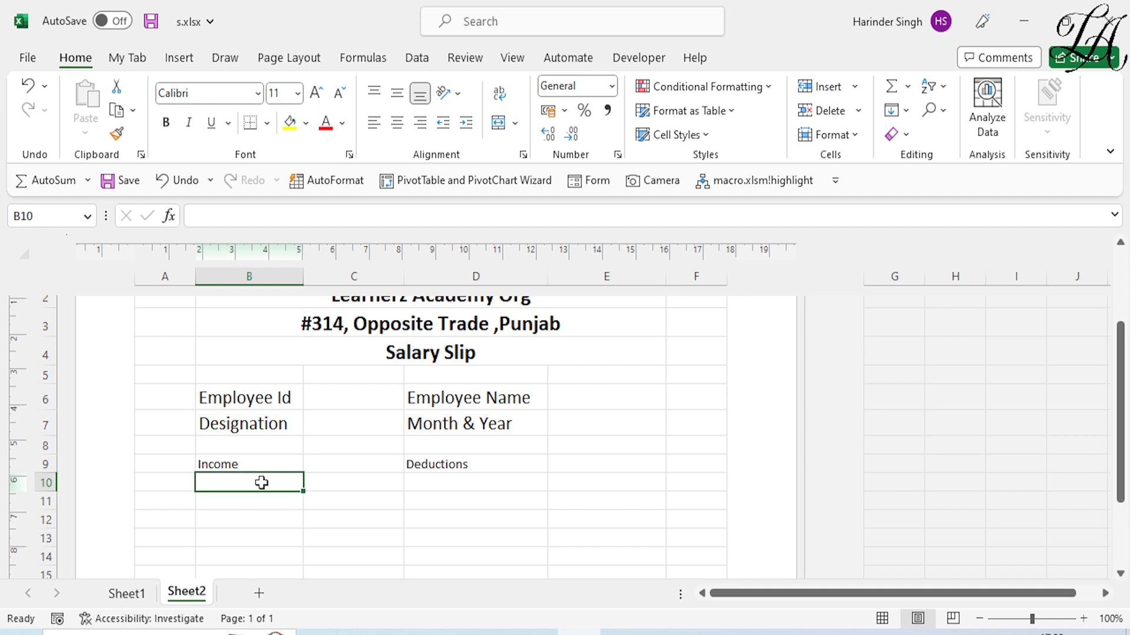
text(Basic Salary)
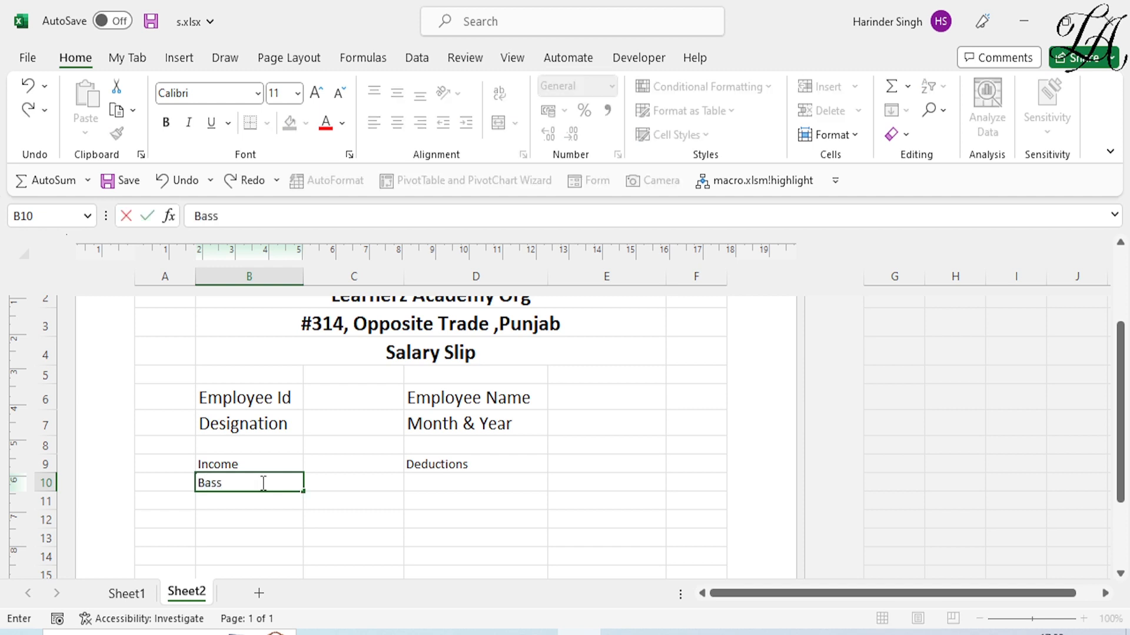
click(259, 513)
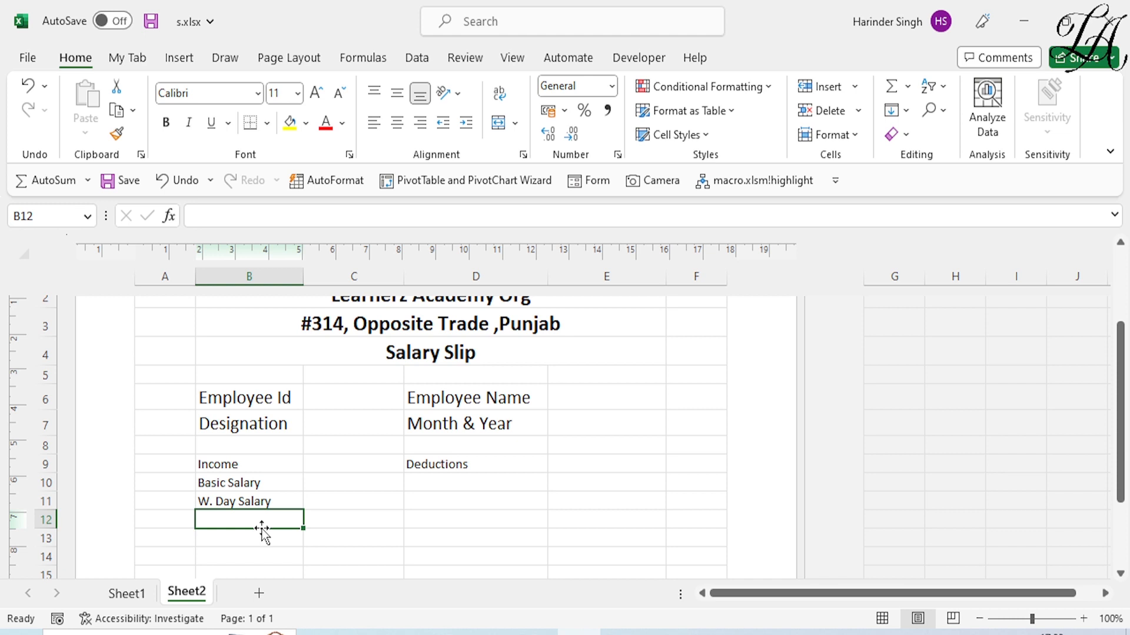
text(D.A)
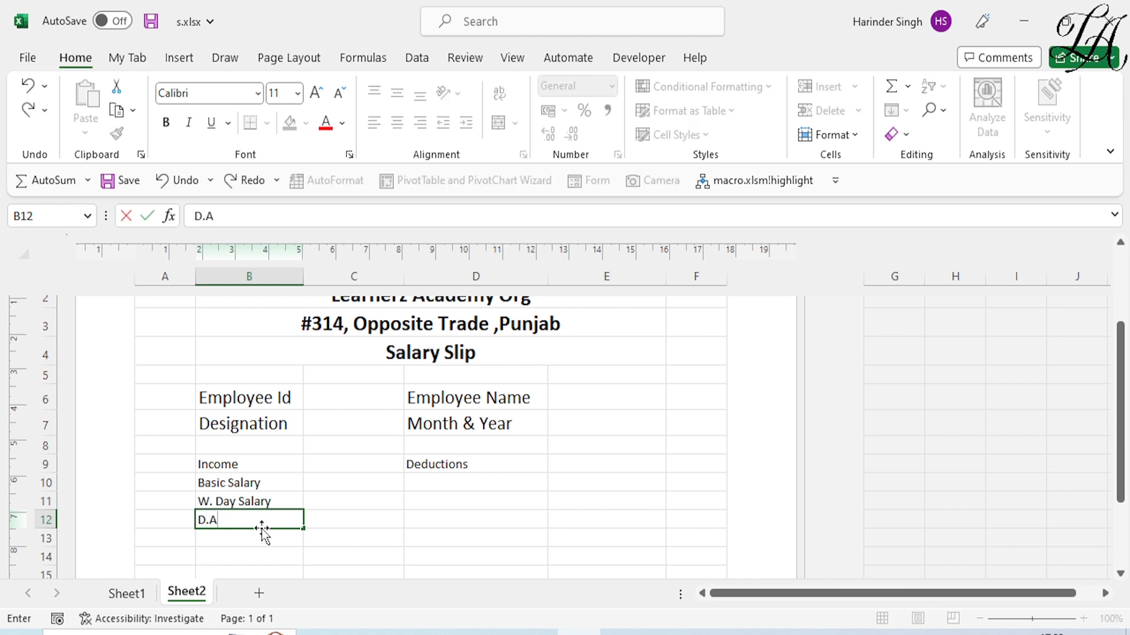
click(259, 541)
text(H.R.A)
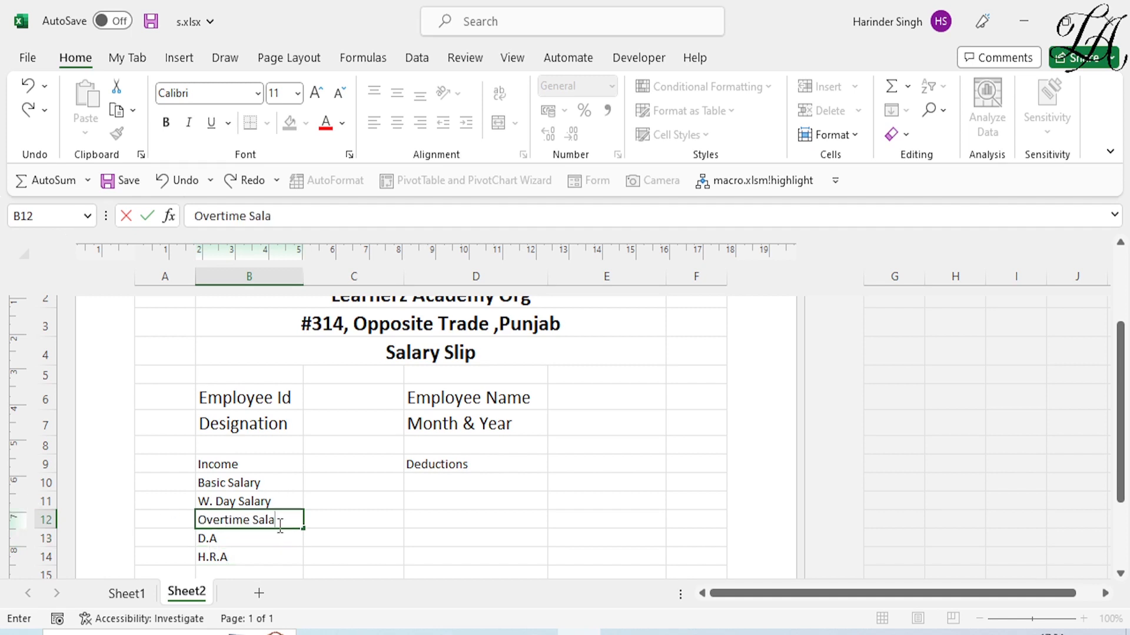
text(y)
scroll(259, 512, down, 1)
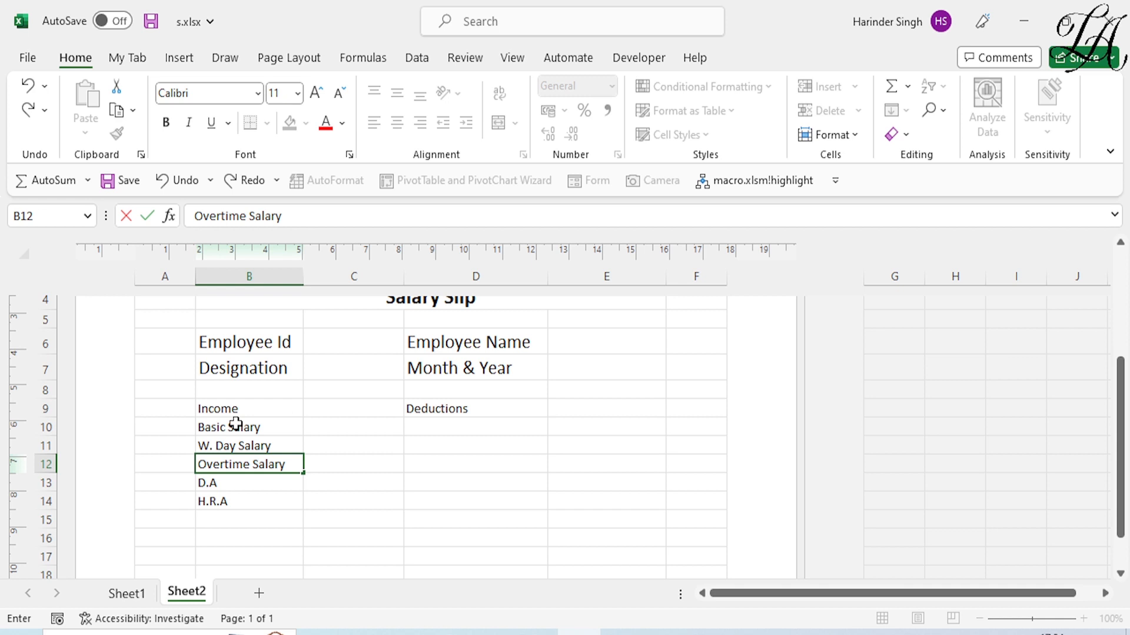
click(275, 517)
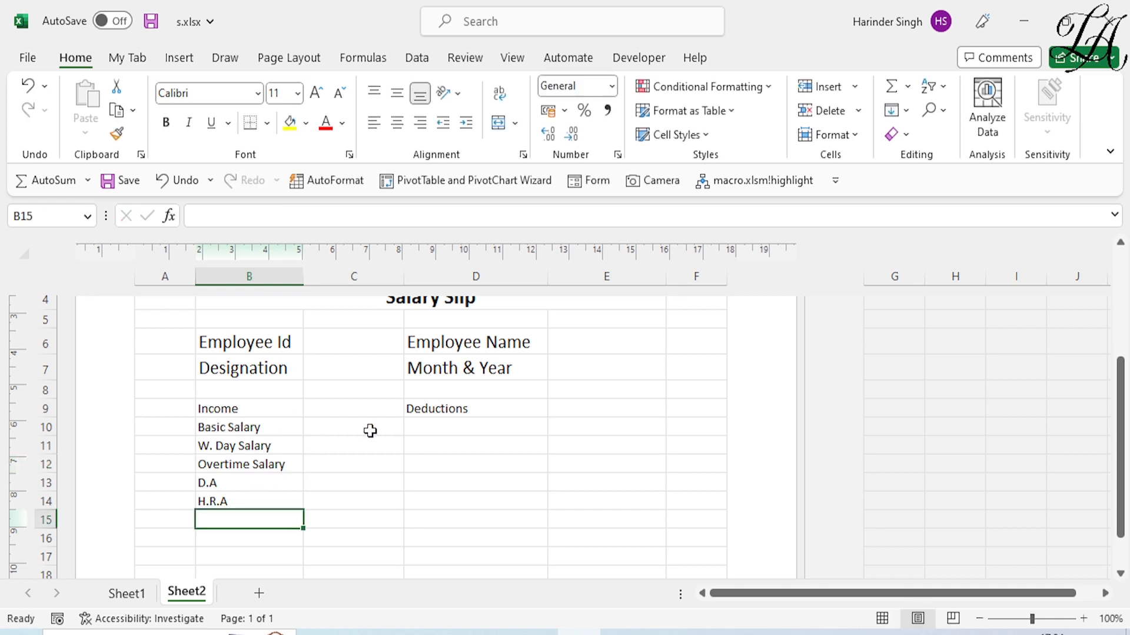
List the deduction items "E.S.I", "P.F", "Tax", "Loan" and "Advance" in cells D10 to D14
click(431, 430)
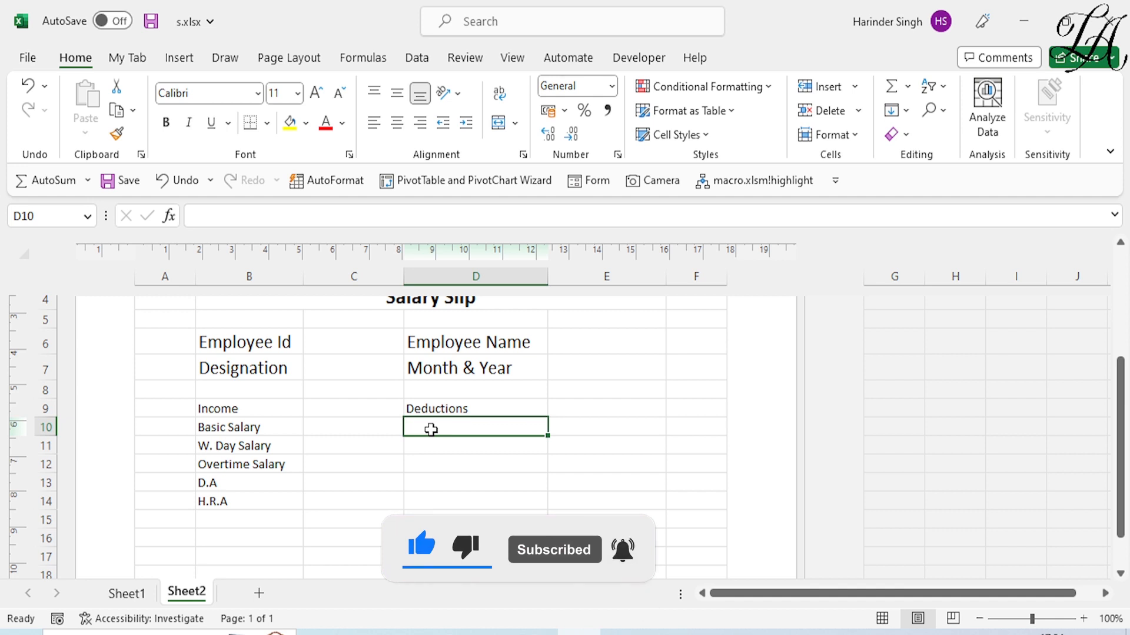
text(E.S)
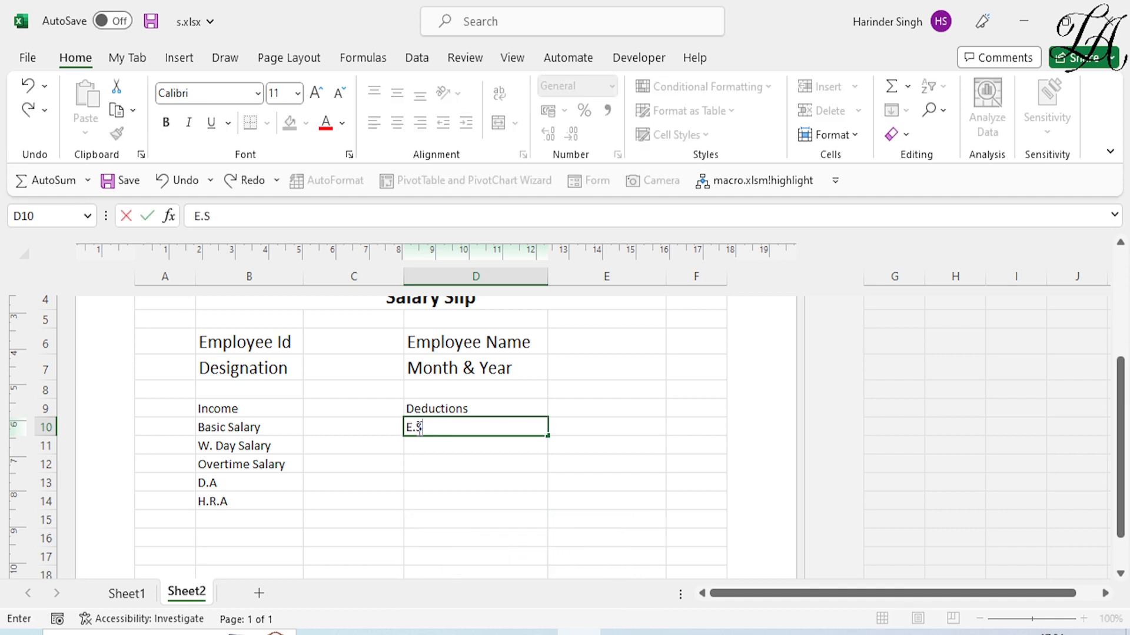
text(.I)
key(Return)
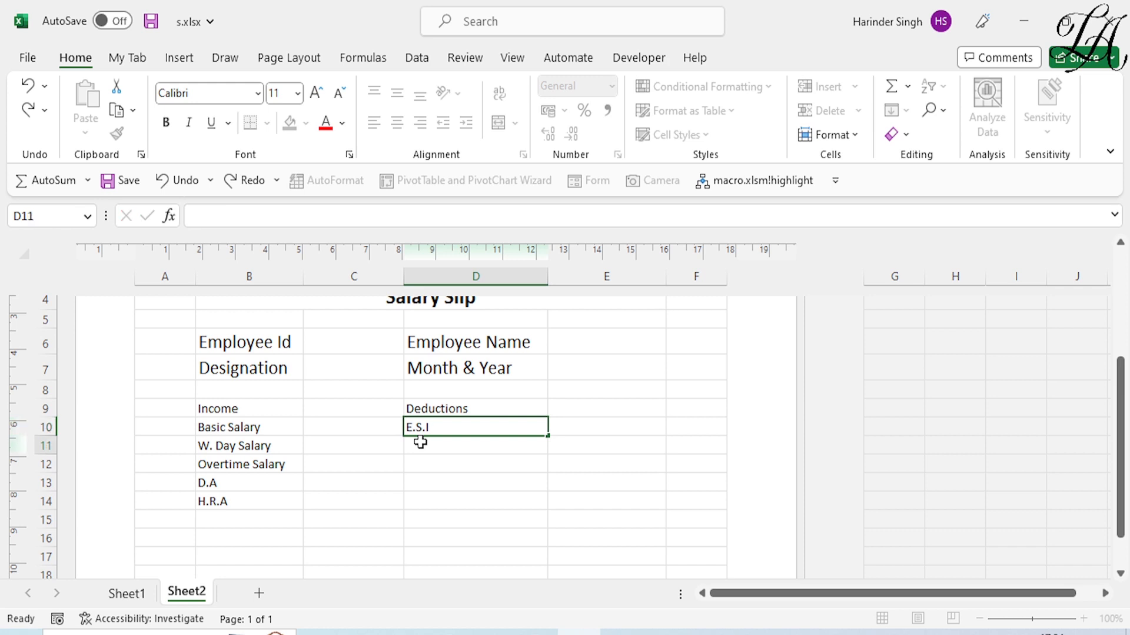
text(P.F)
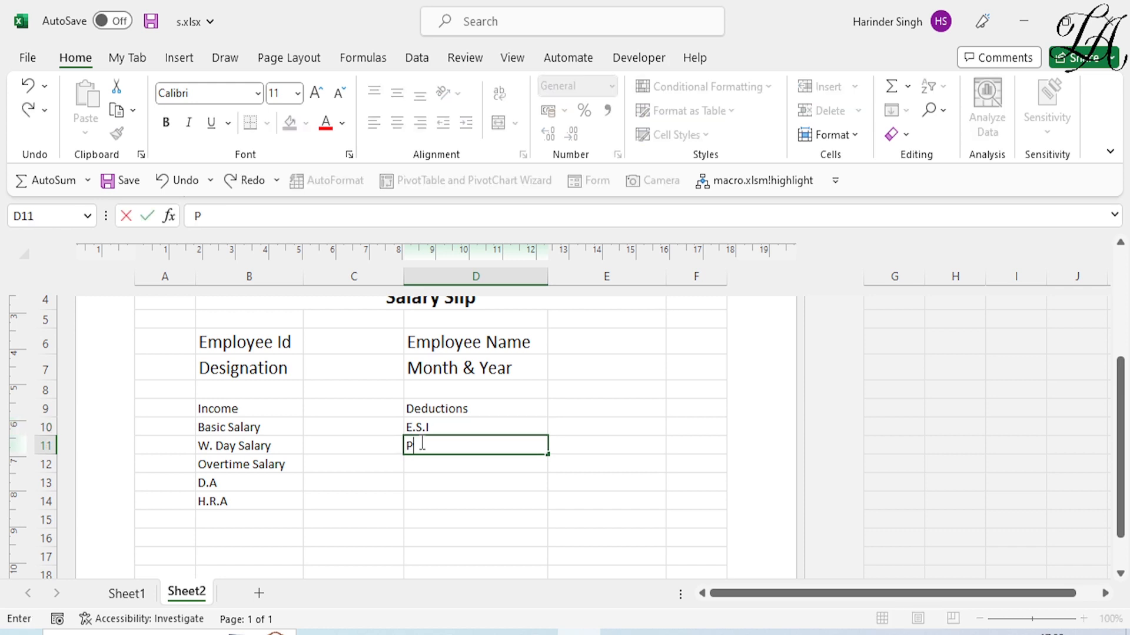
key(Return)
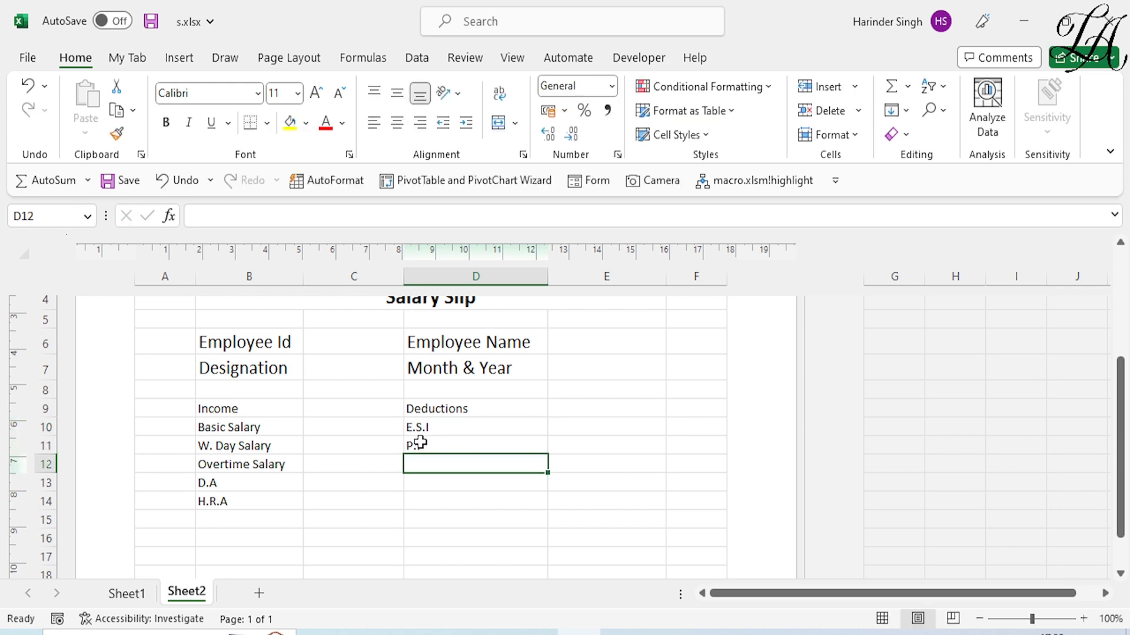
text(Tax)
key(Return)
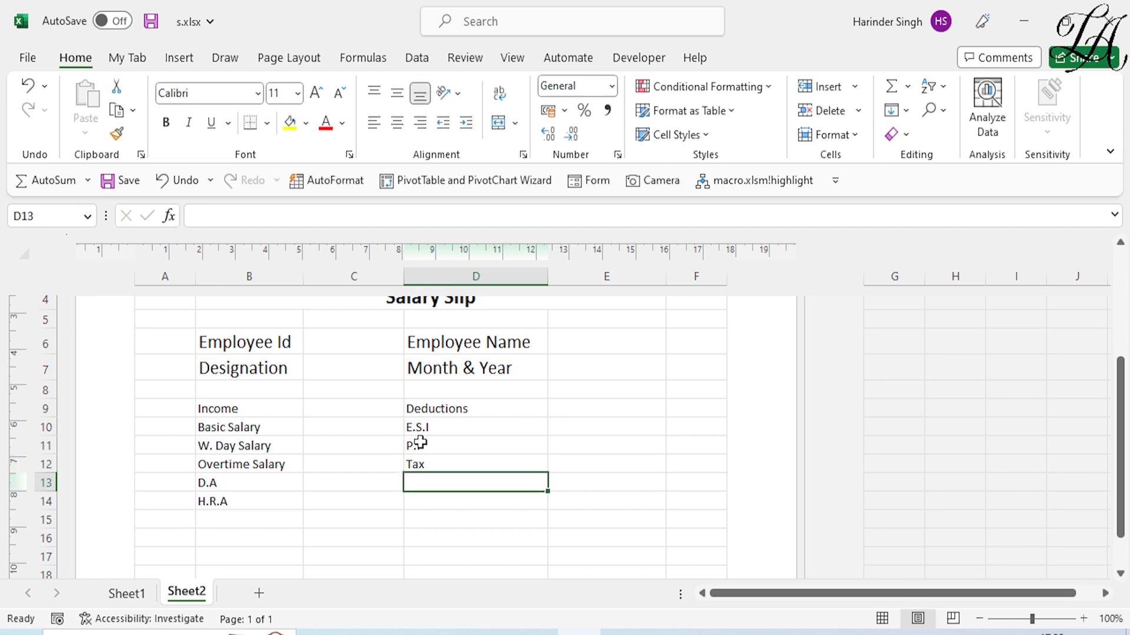
text(Loan)
key(Return)
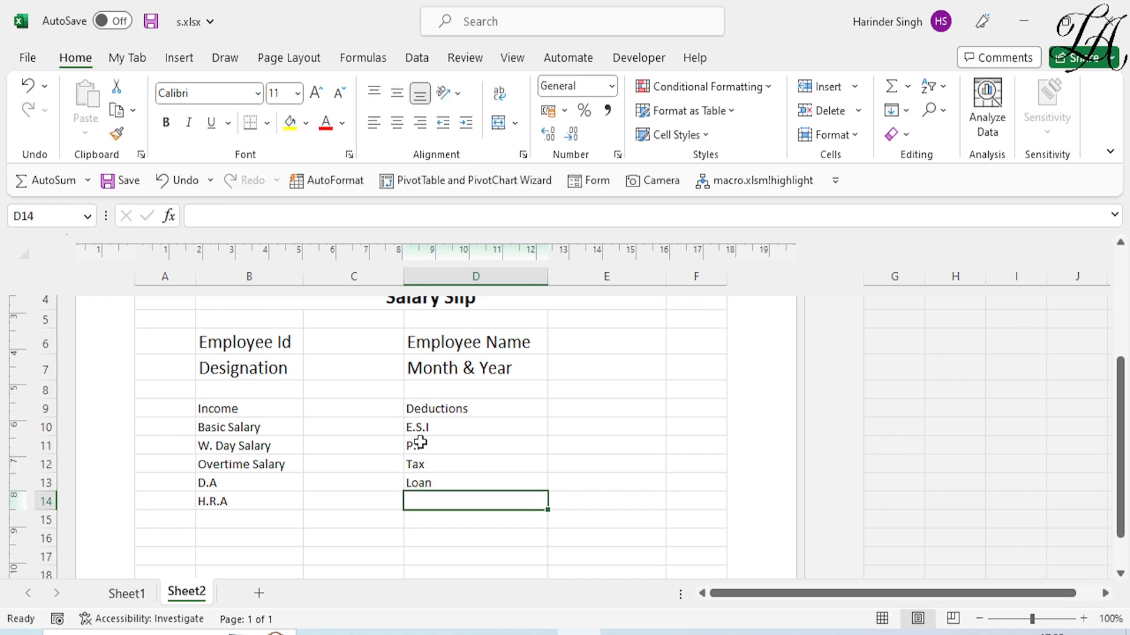
text(A)
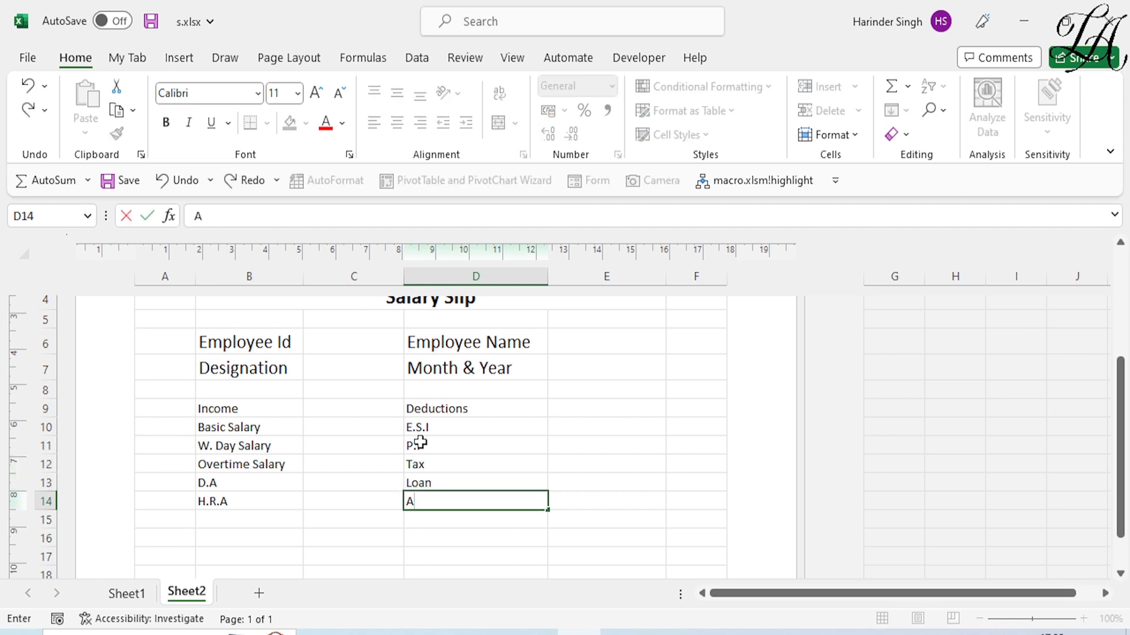
text(dvance)
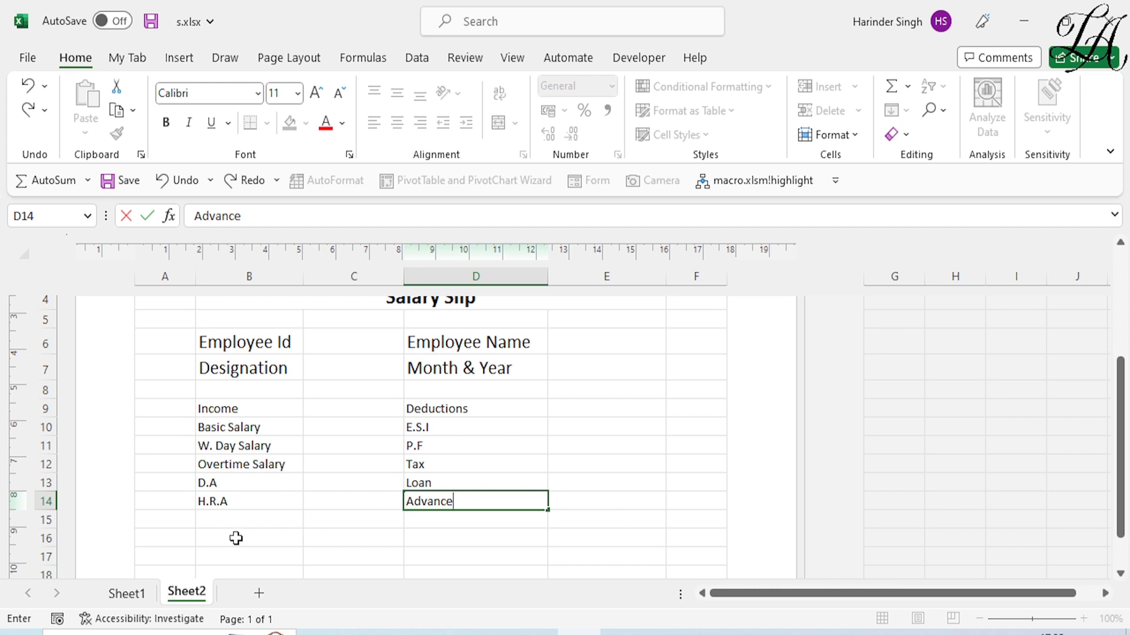
Enter the summary labels "Gross Salary" in cell B15, "Total deduction" in D15 and "Net Salary" in D16
click(236, 515)
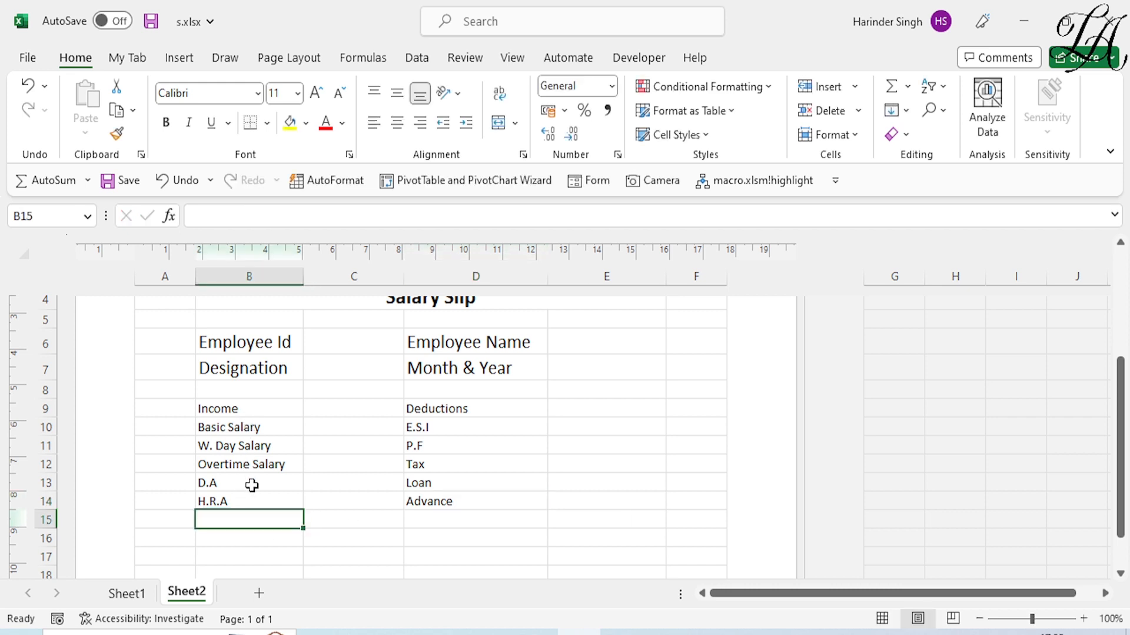
text(Gross)
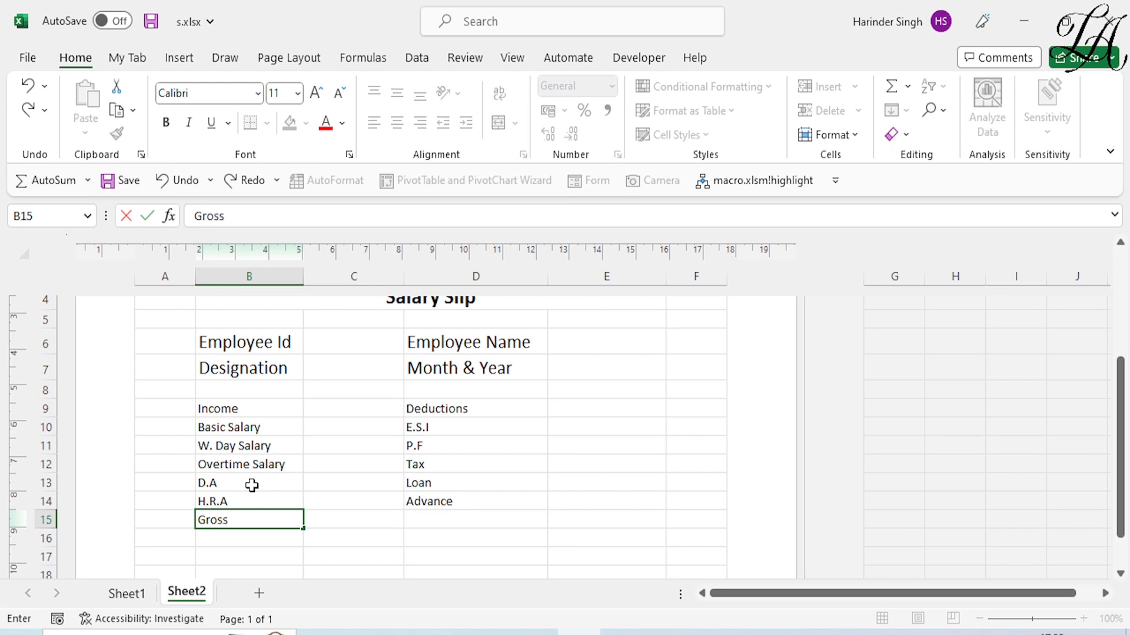
text( Salary)
key(ctrl+Return)
click(474, 523)
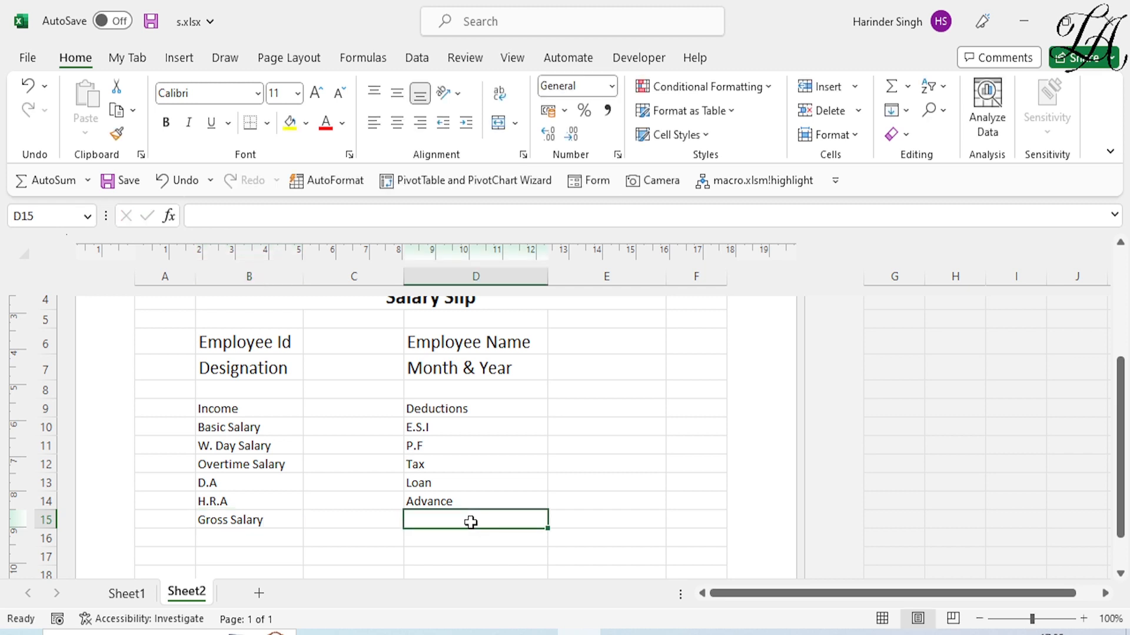
text(Tota)
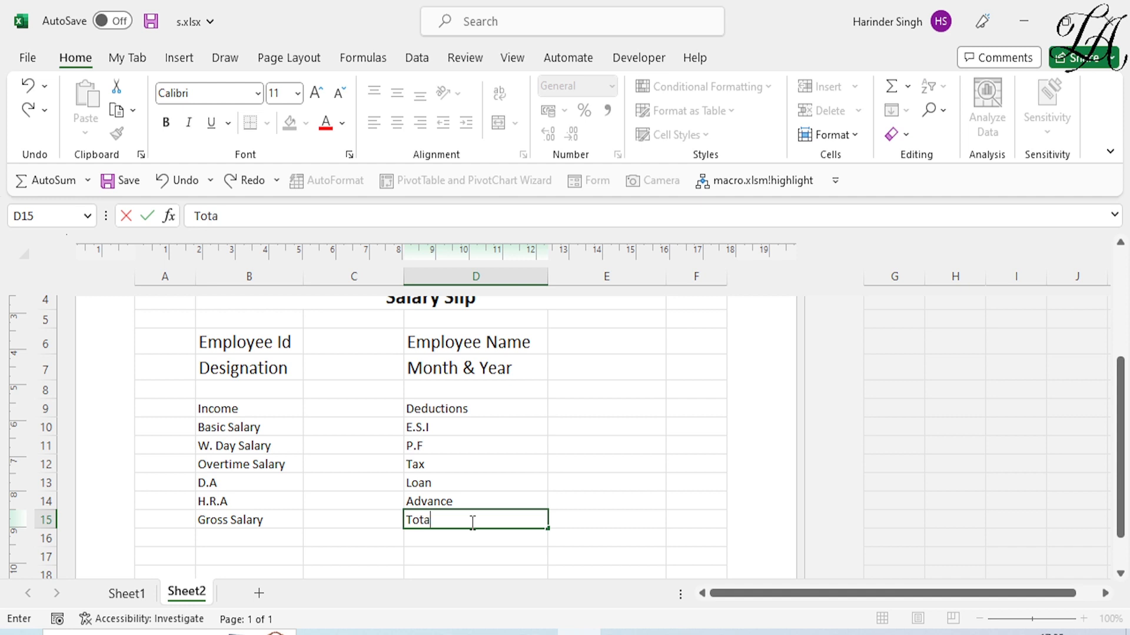
text(l deduction)
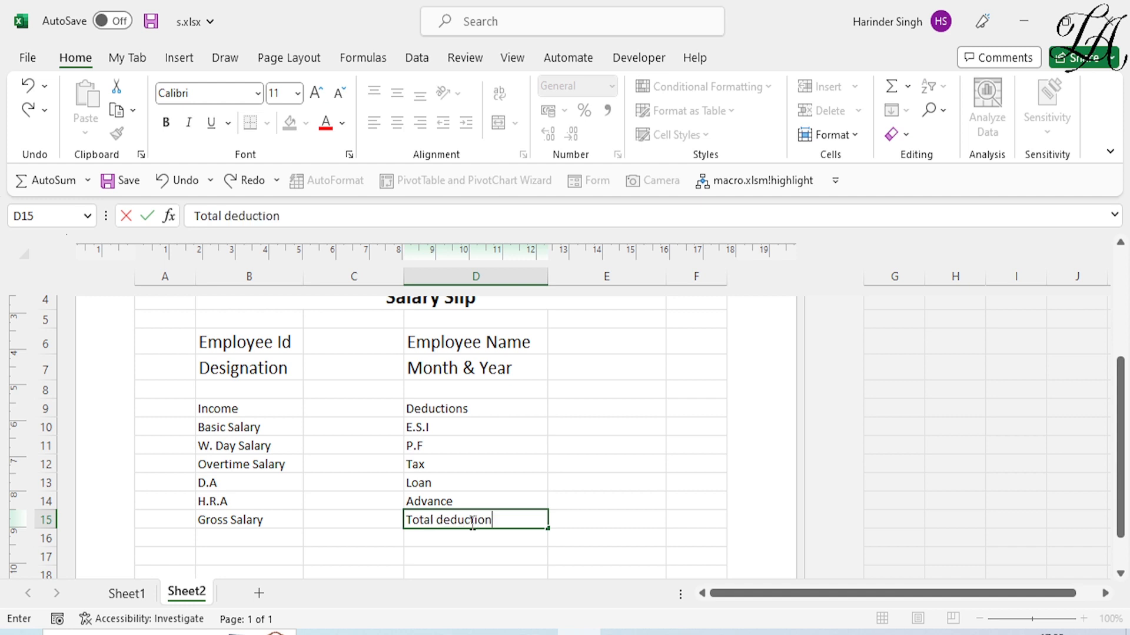
click(469, 540)
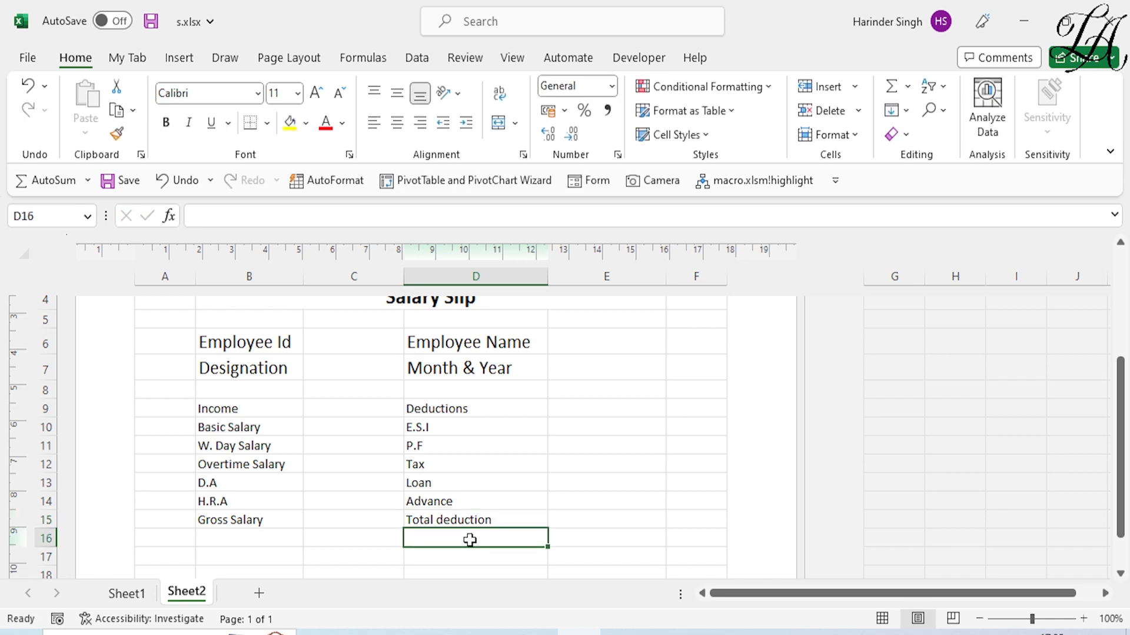
text(Net)
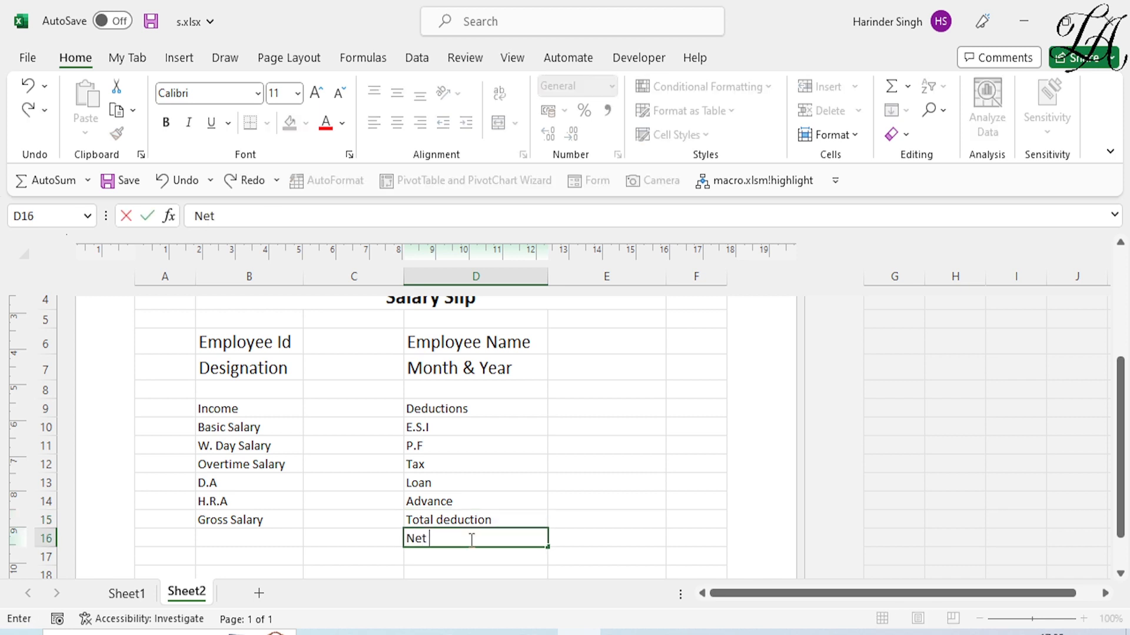
text( Salary)
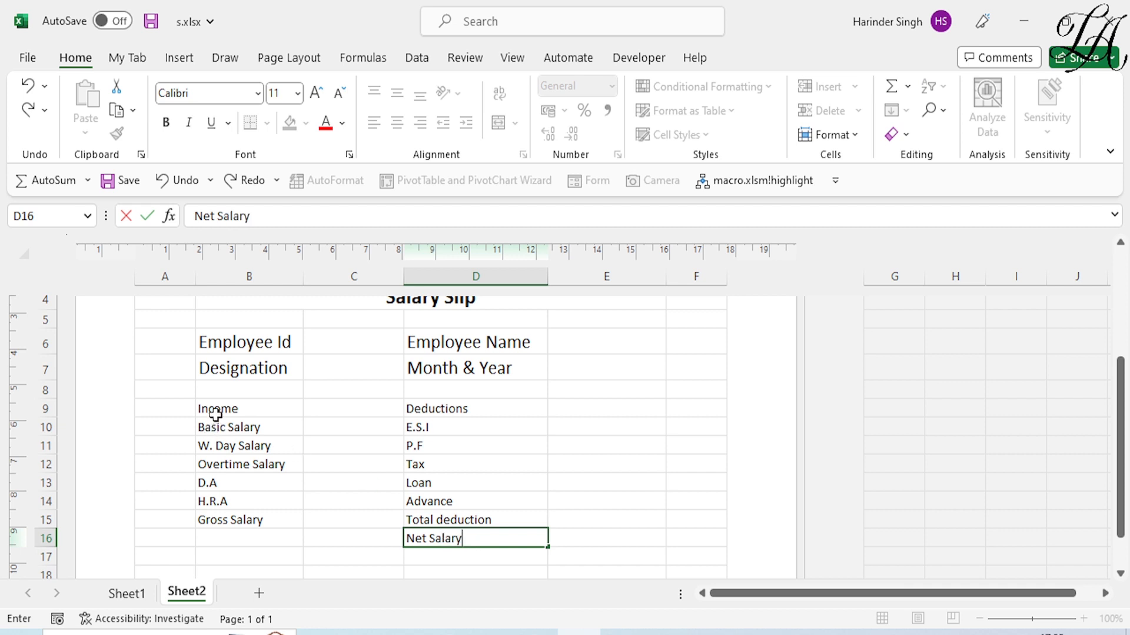
Increase the font size of the income and deduction block B9:D16 to 16
drag(216, 413, 430, 545)
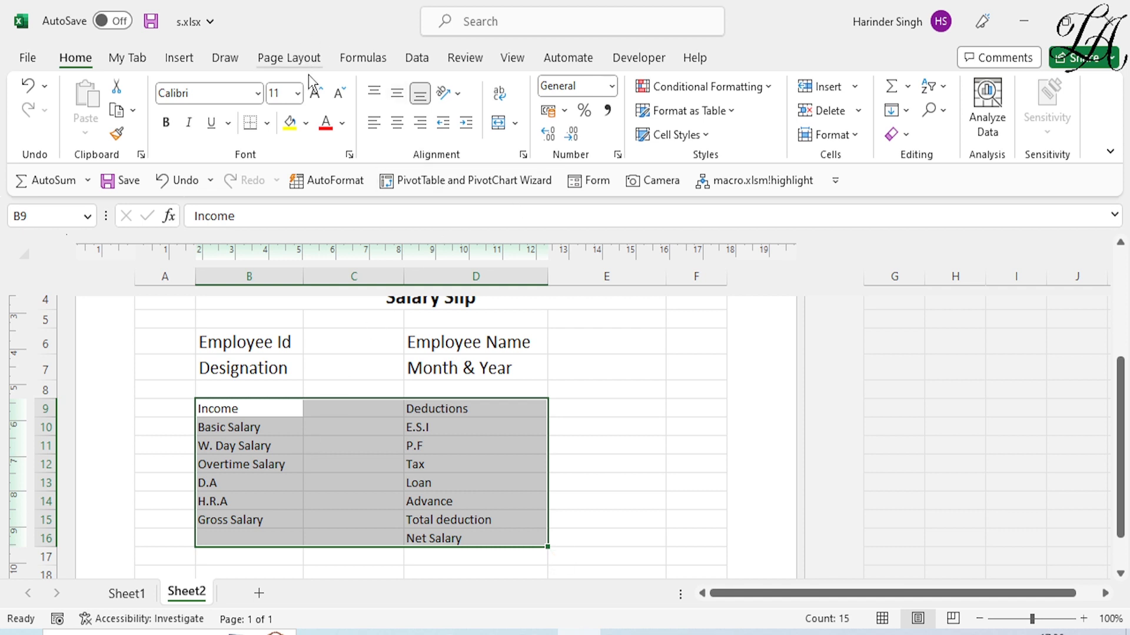
click(317, 93)
click(316, 93)
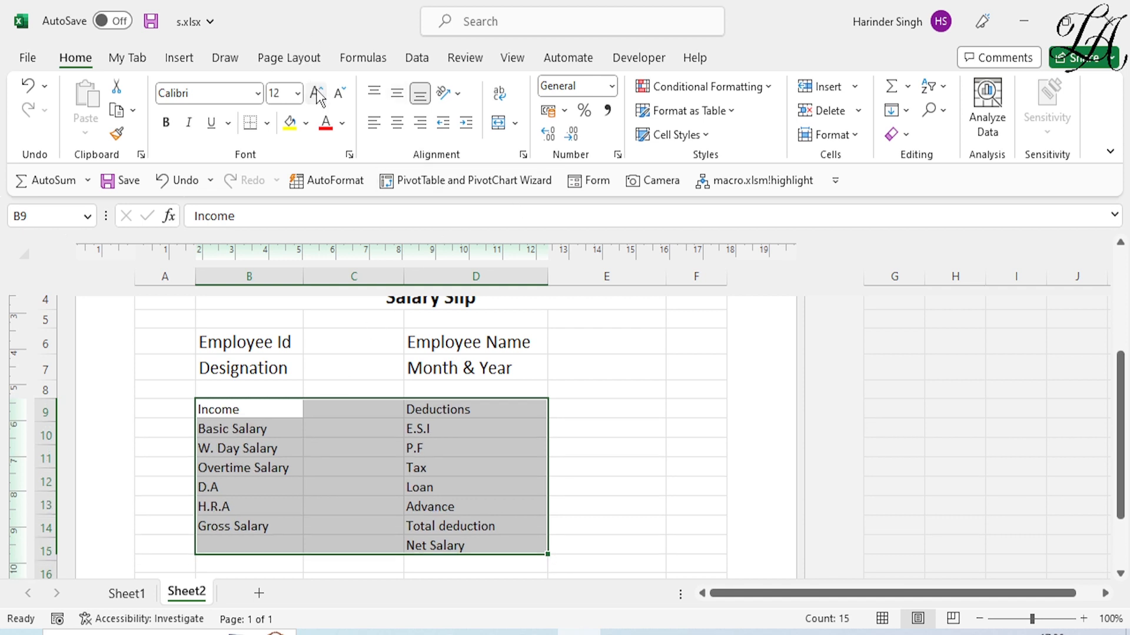
click(317, 93)
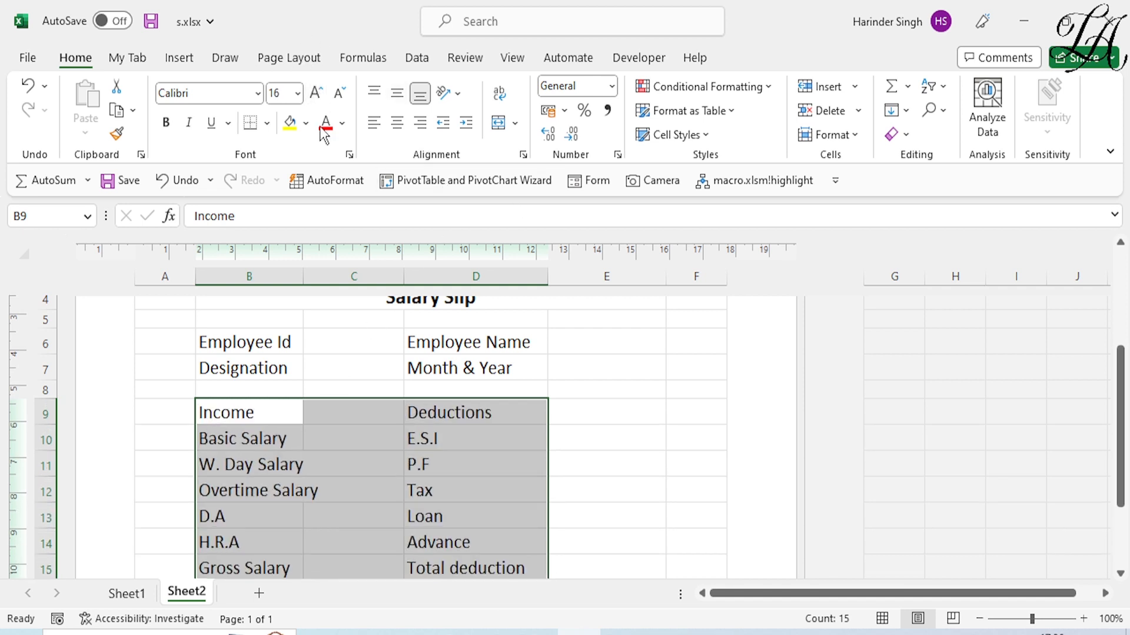
Make the Income and Deductions headings in row 9 and the employee field labels in B6:D7 bold
scroll(434, 453, down, 1)
scroll(434, 454, down, 1)
scroll(316, 390, up, 1)
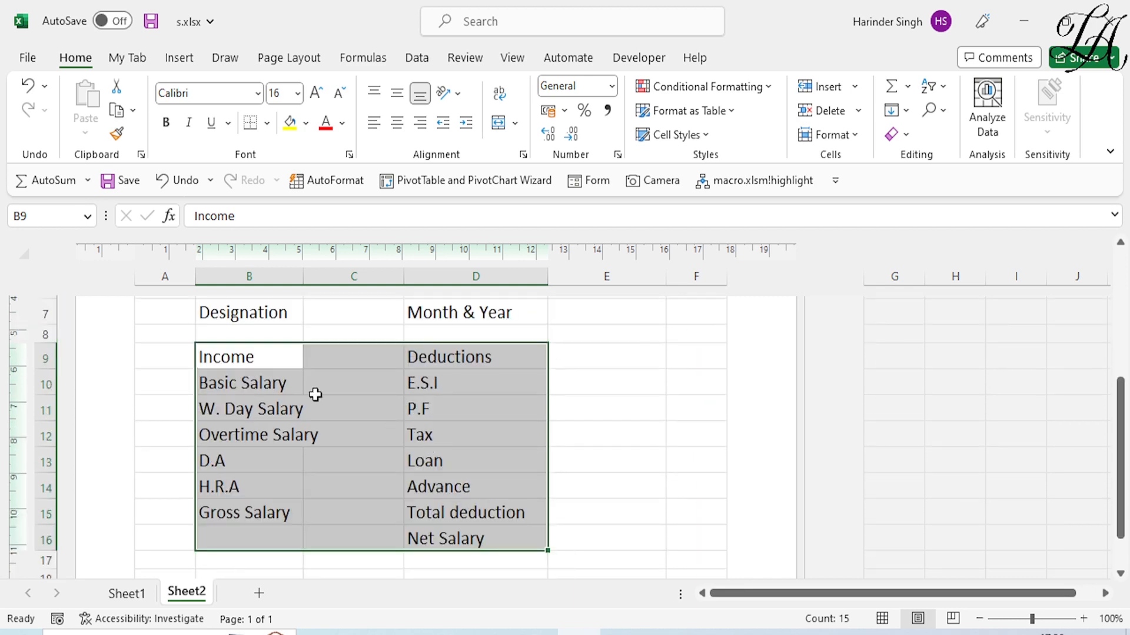
drag(247, 357, 446, 360)
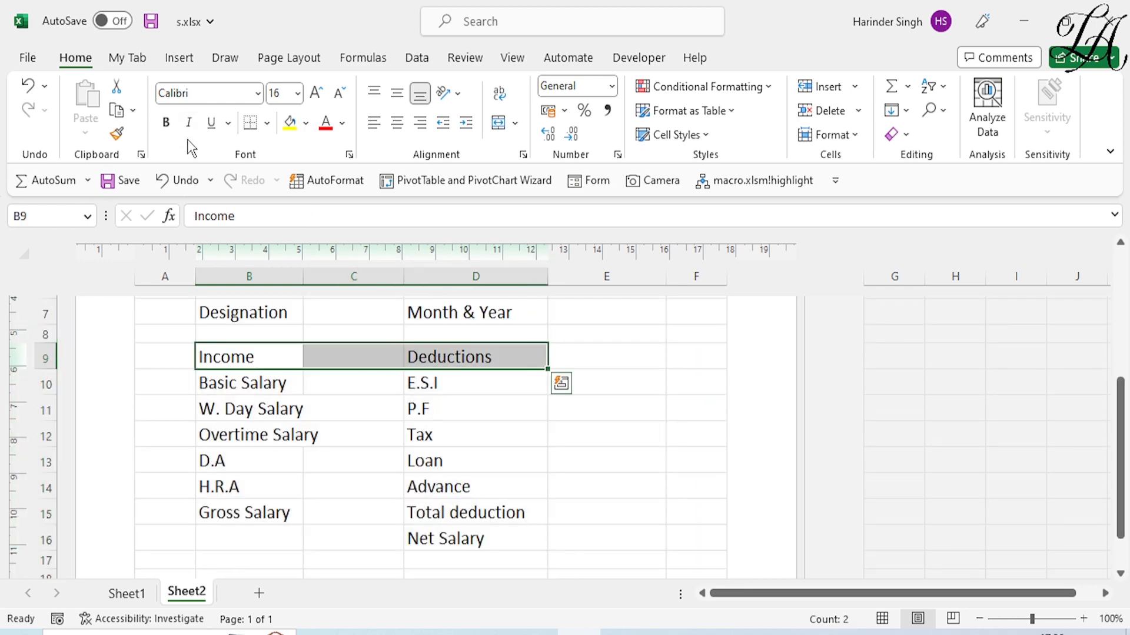
click(166, 122)
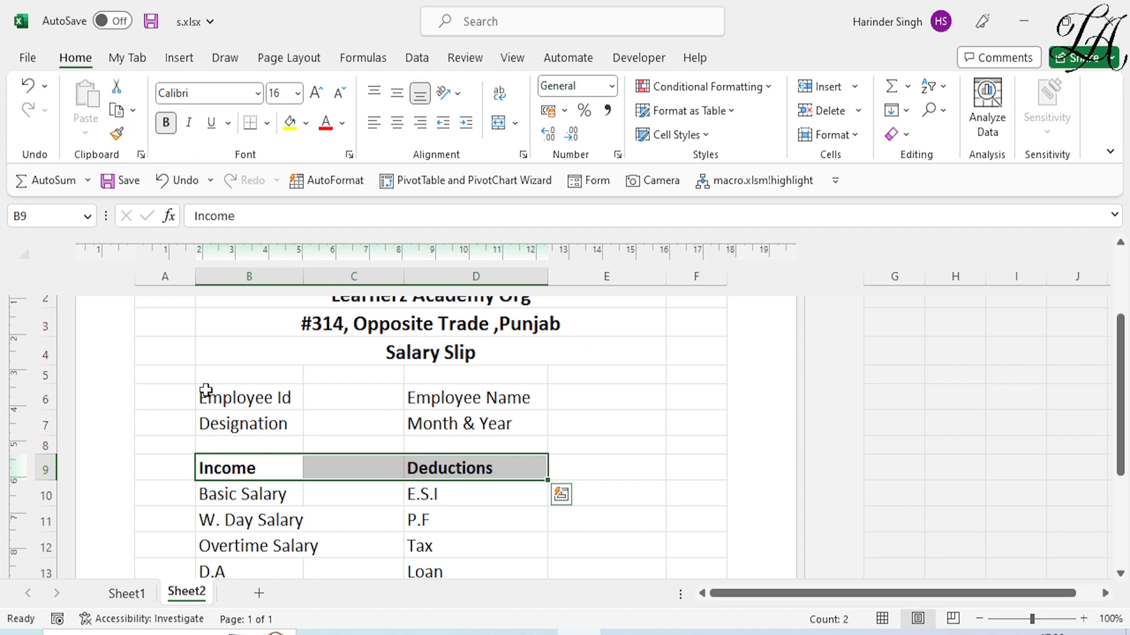
drag(222, 399, 456, 425)
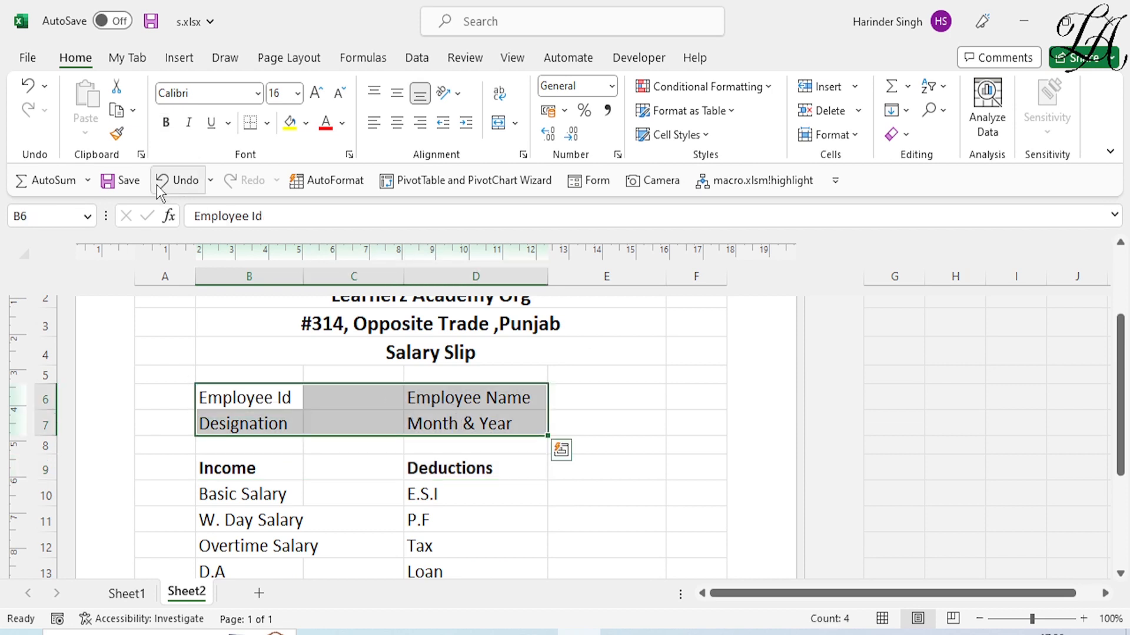
click(167, 124)
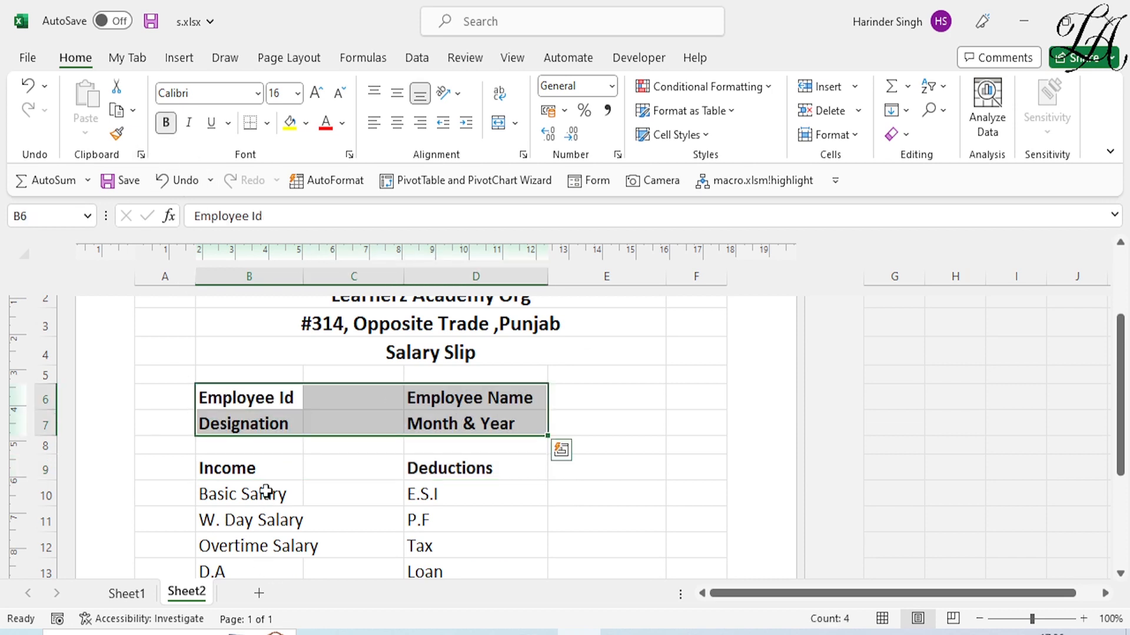
Fill the section heading row B9:E9 with the lightest blue-gray theme color
drag(257, 470, 552, 479)
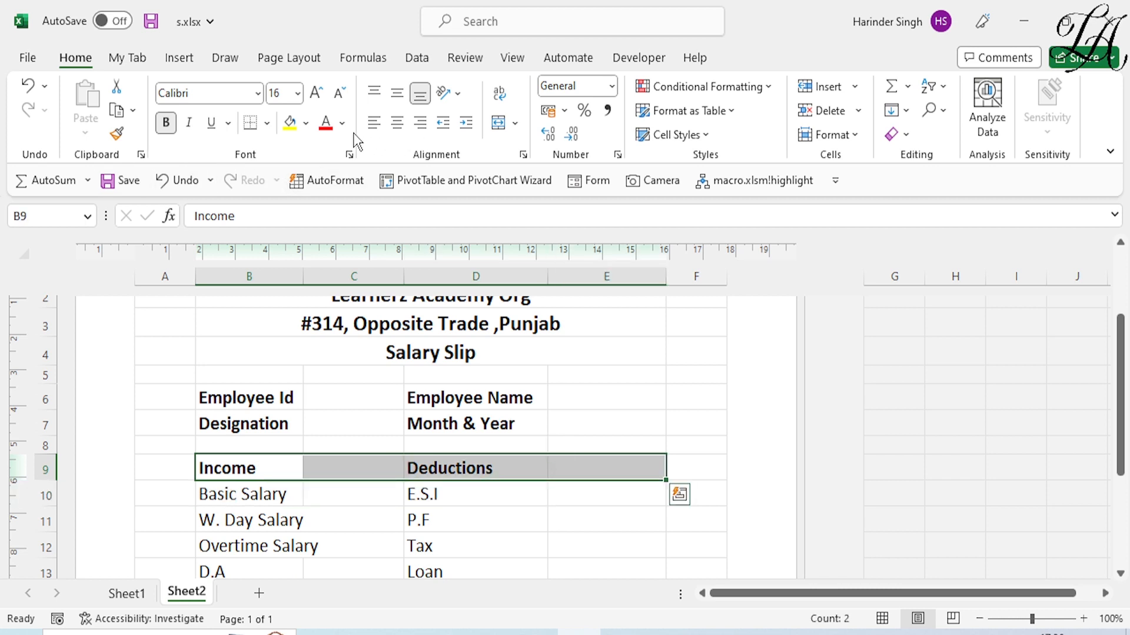
click(306, 124)
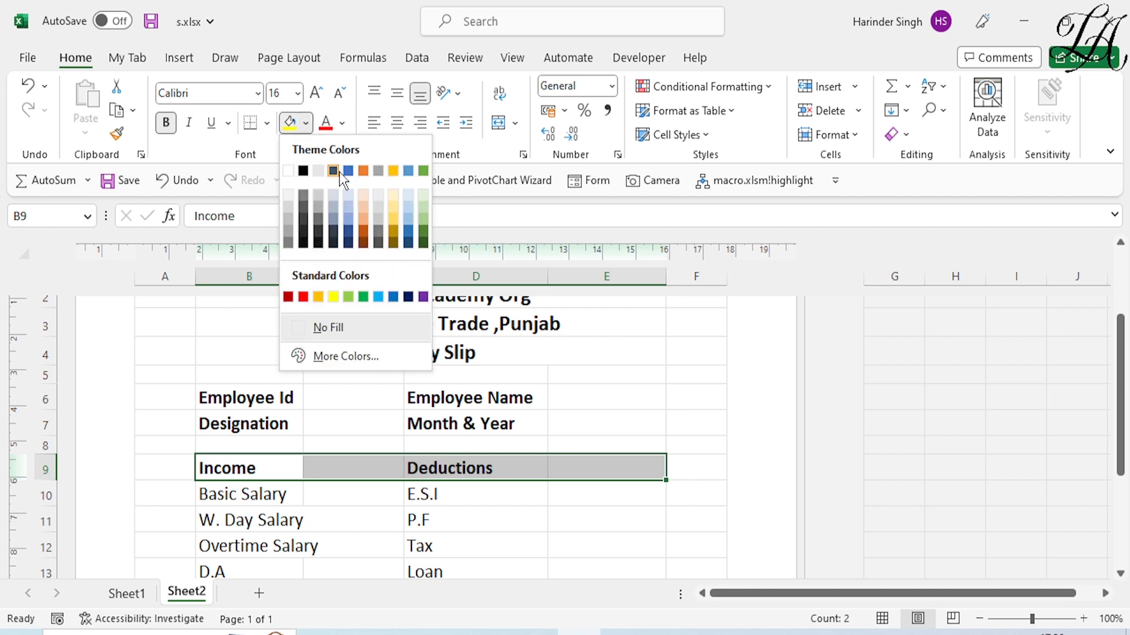
click(333, 196)
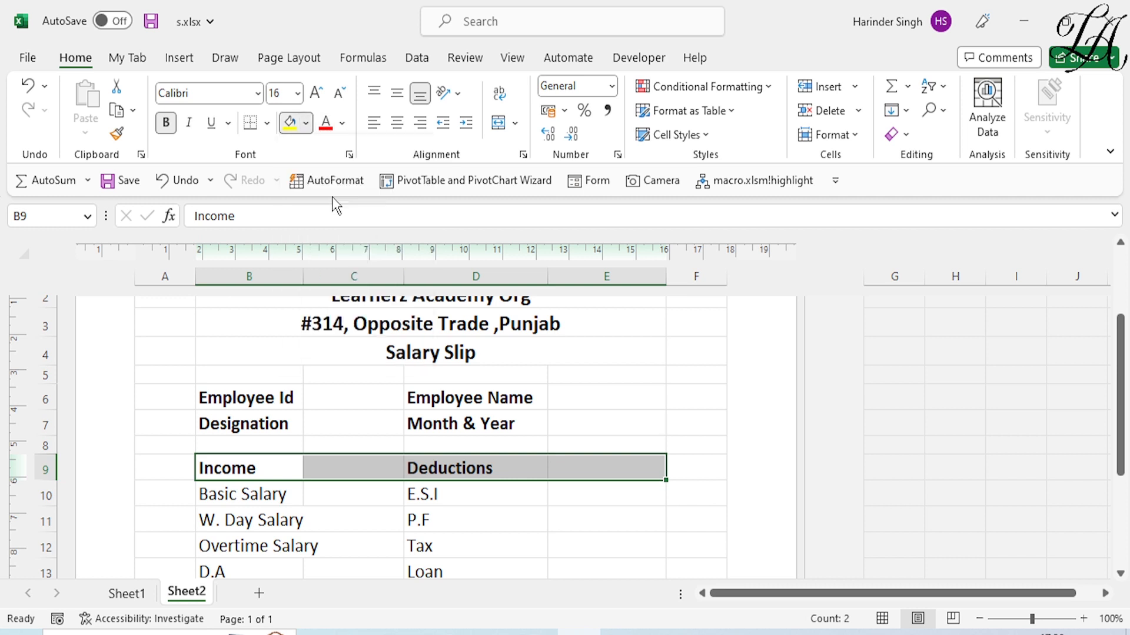
click(441, 523)
Merge the Income heading across B9:C9 and the Deductions heading across D9:E9, using Merge Cells without centering
drag(278, 469, 340, 467)
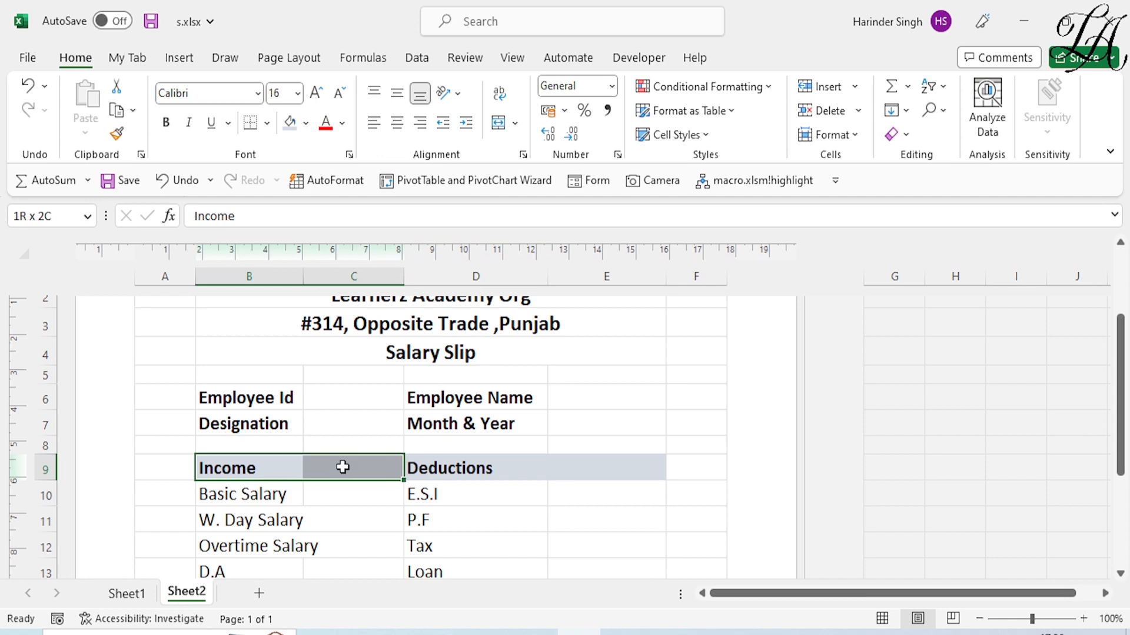
click(516, 124)
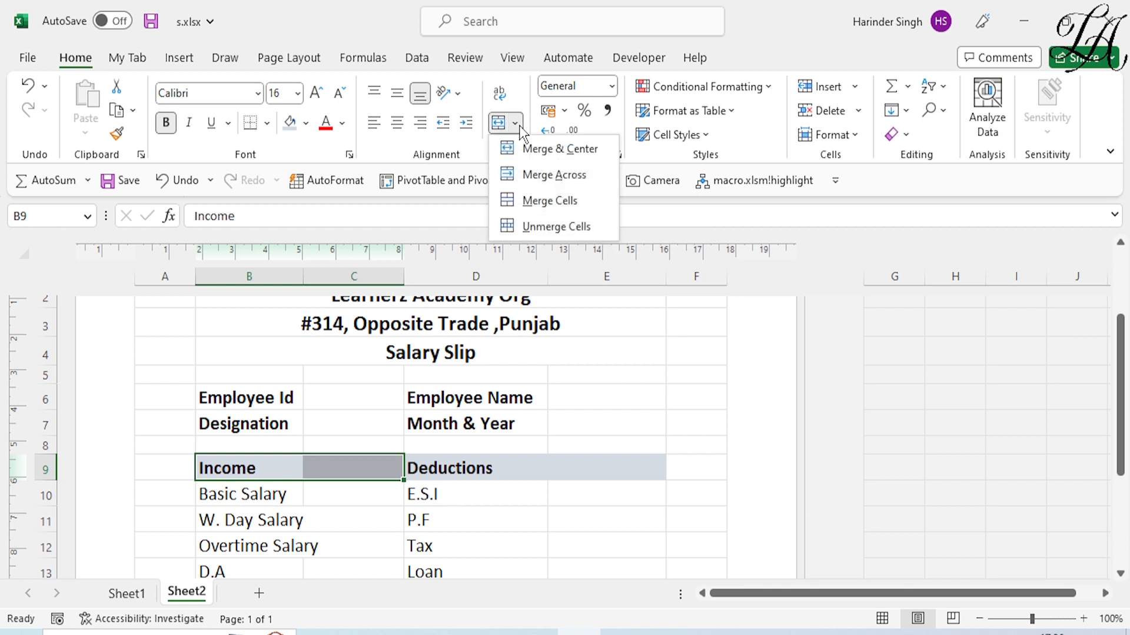
click(538, 201)
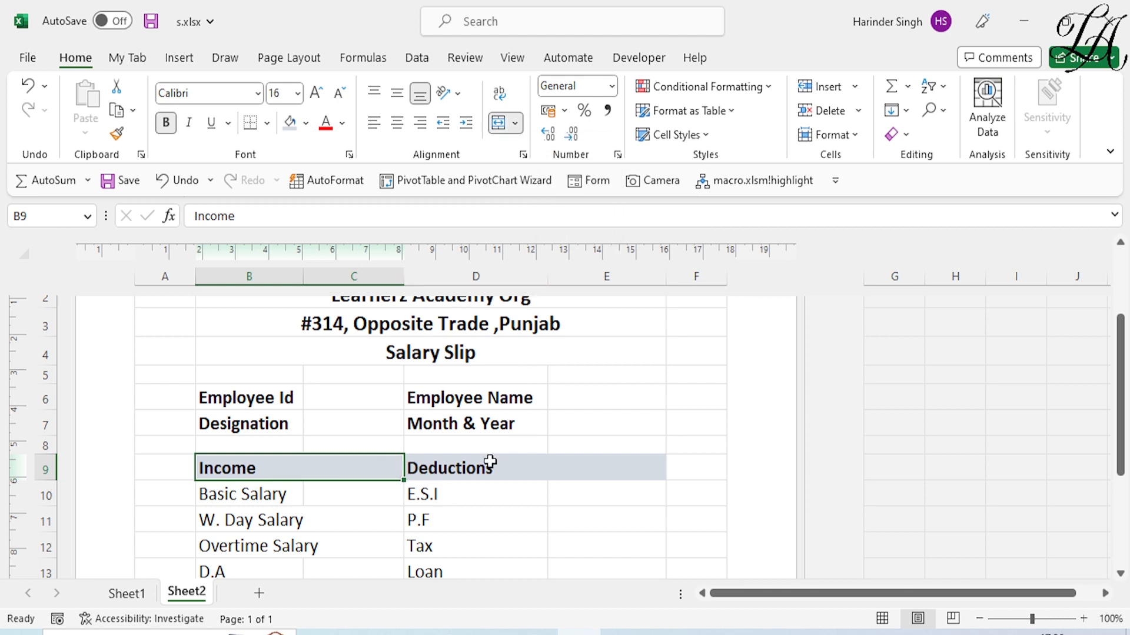
drag(490, 462, 605, 467)
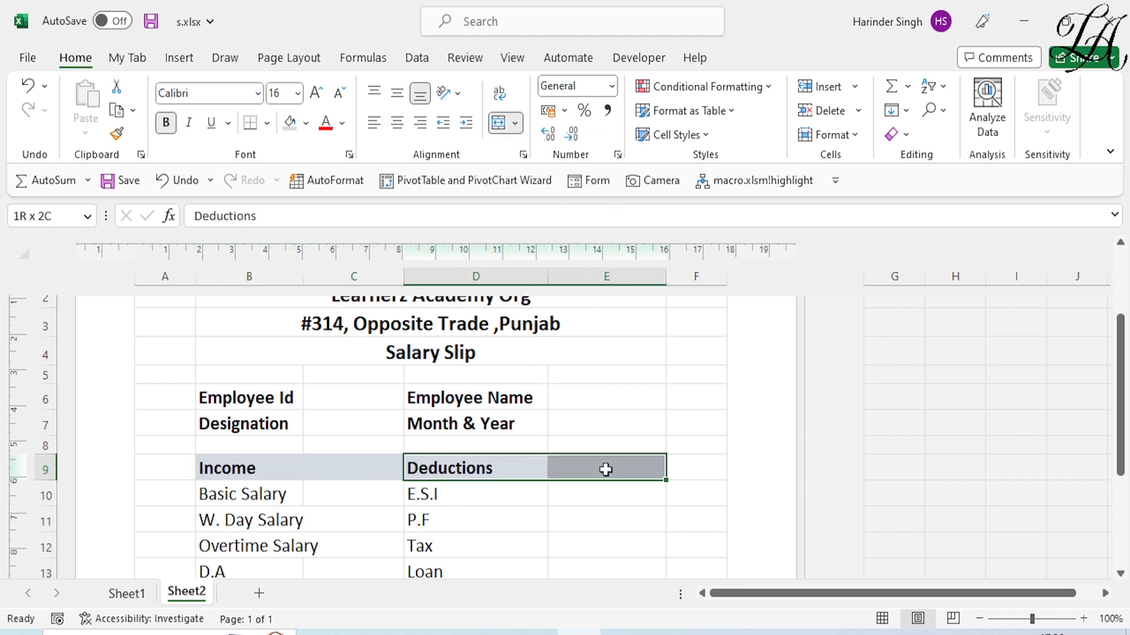
click(516, 124)
click(529, 200)
scroll(448, 468, down, 1)
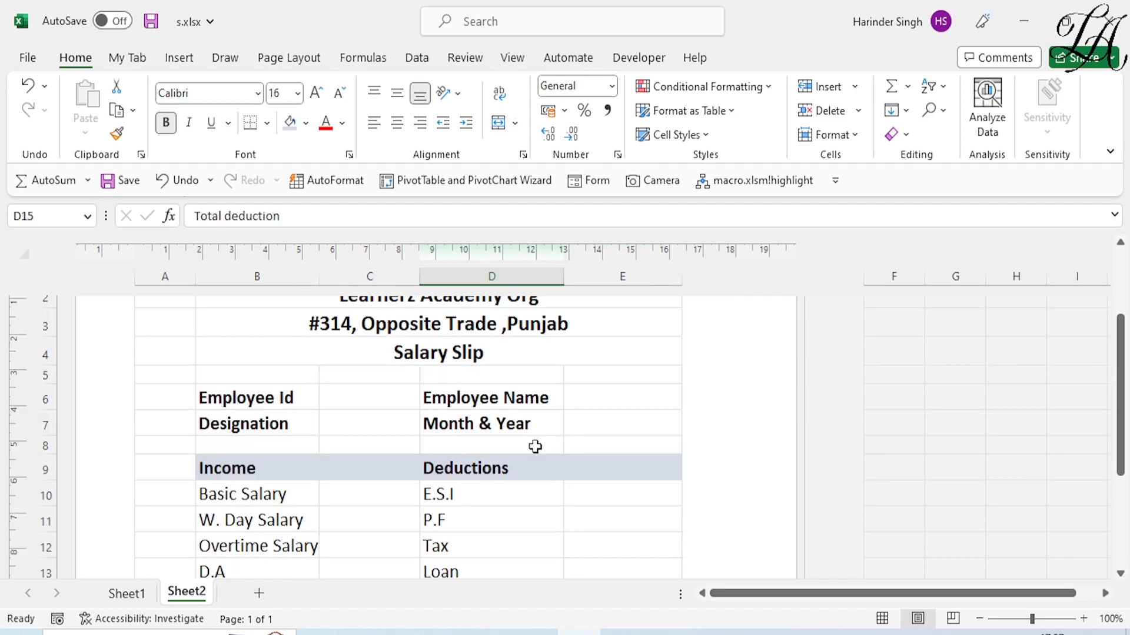
scroll(535, 447, down, 1)
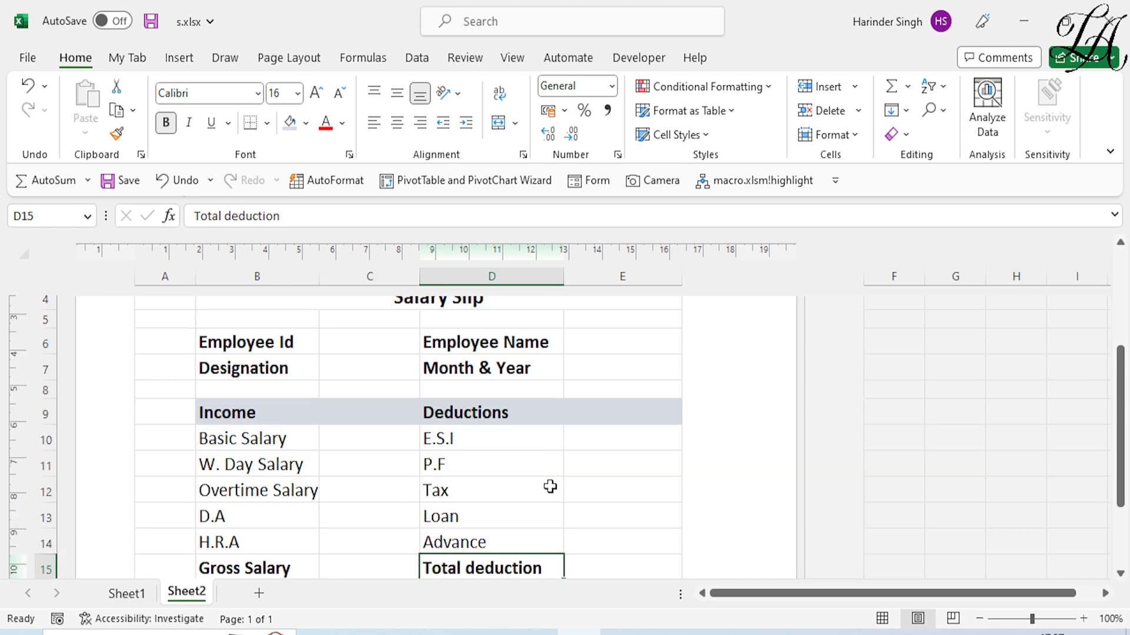
scroll(549, 486, down, 1)
scroll(551, 487, up, 2)
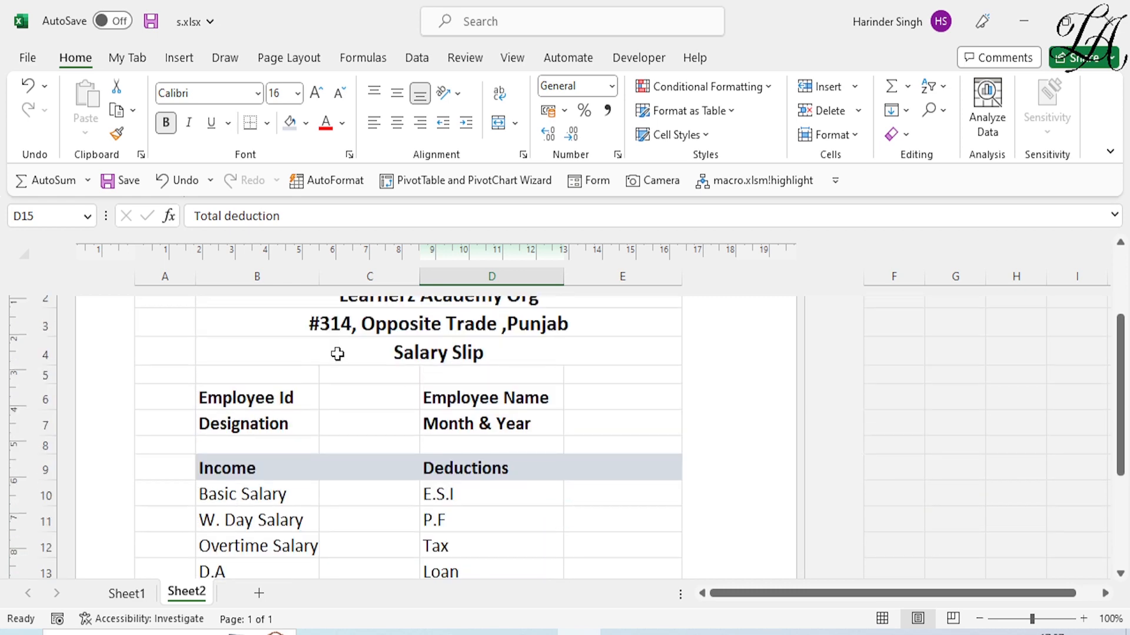
Apply a Thick Bottom Border beneath the Salary Slip title in row 4
click(269, 354)
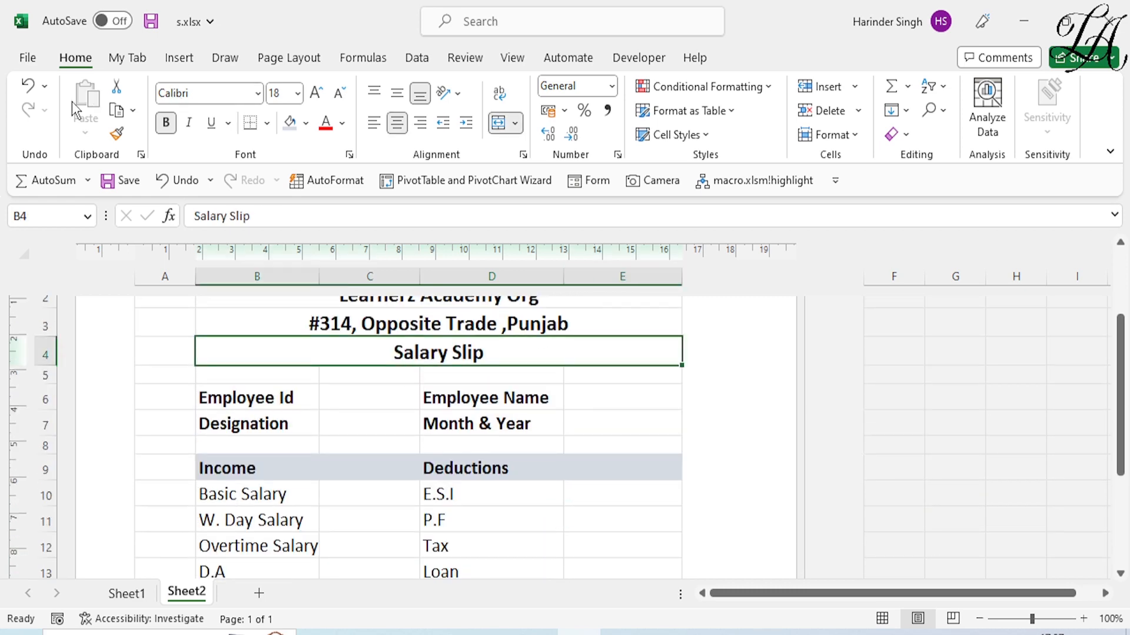
click(268, 125)
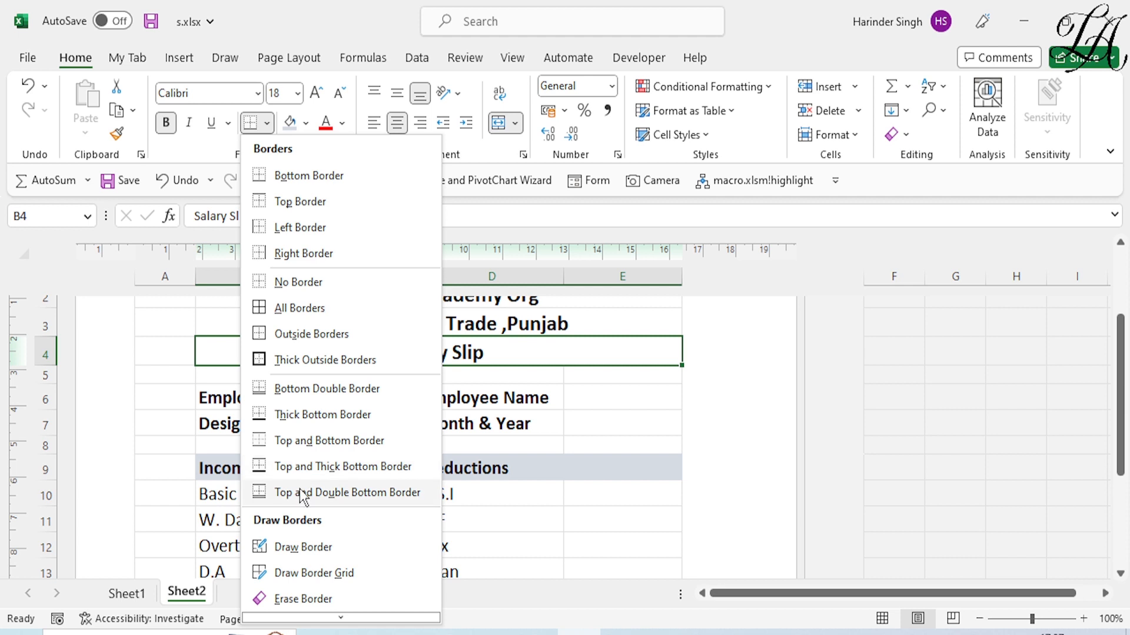
click(329, 418)
click(572, 395)
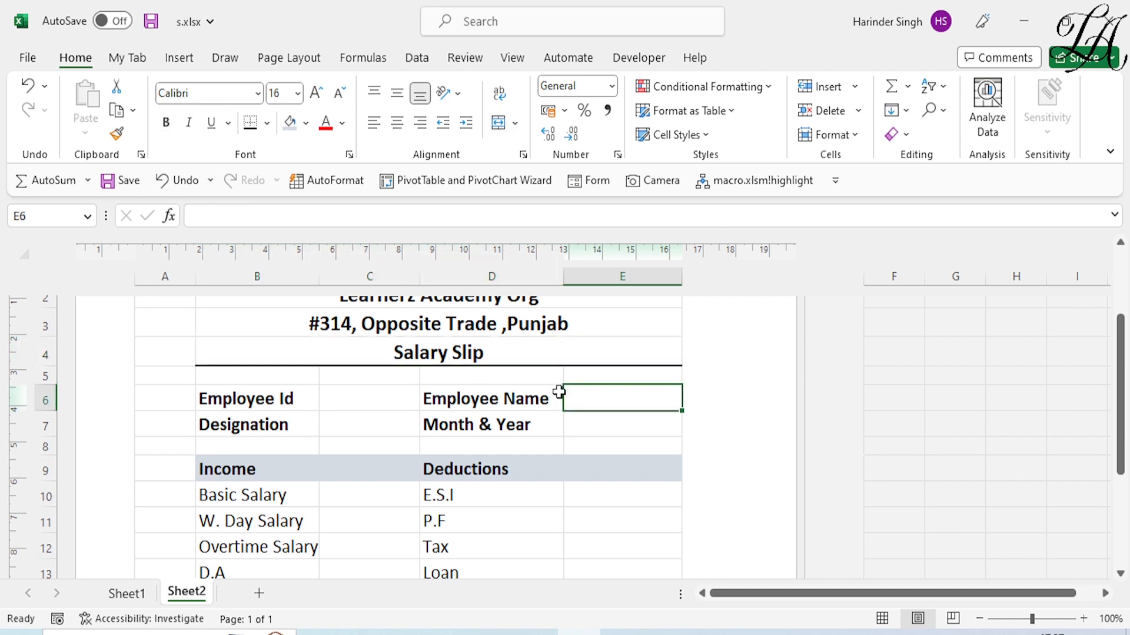
Merge B18:C18 with Merge Cells and enter "Sign. Of Employee" followed by an underscore signature line
scroll(545, 446, down, 3)
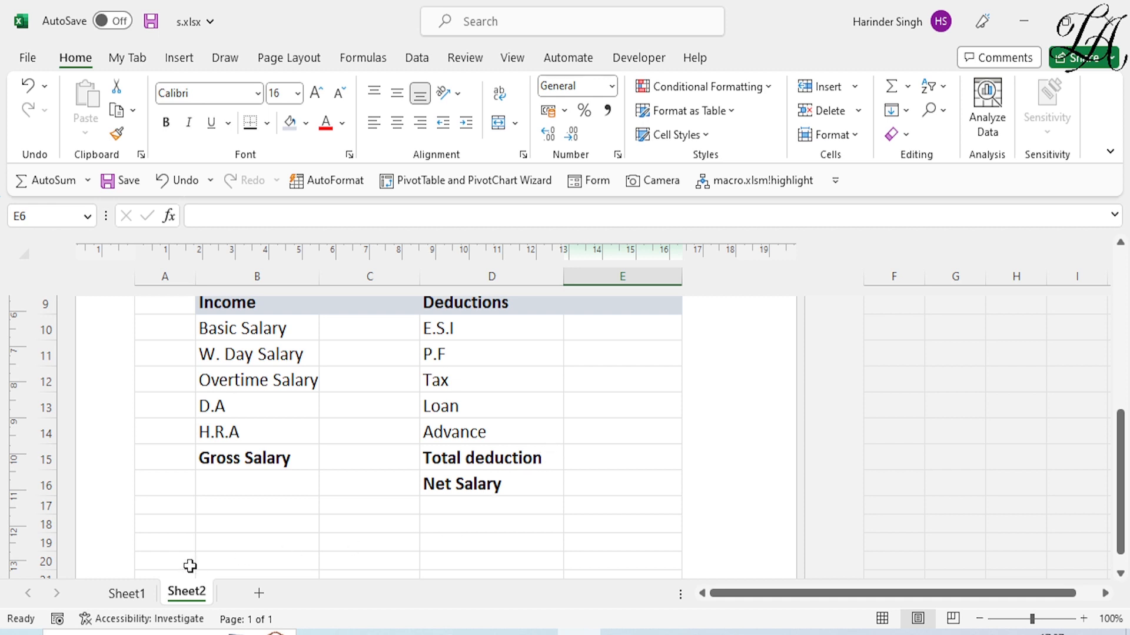
click(231, 529)
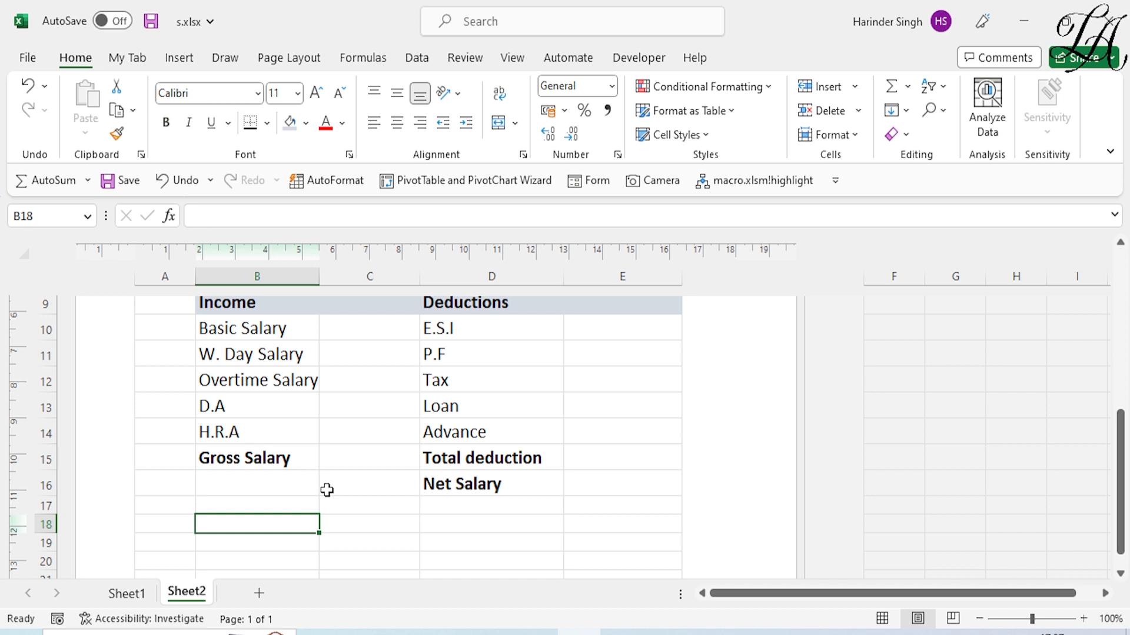
drag(288, 528, 369, 531)
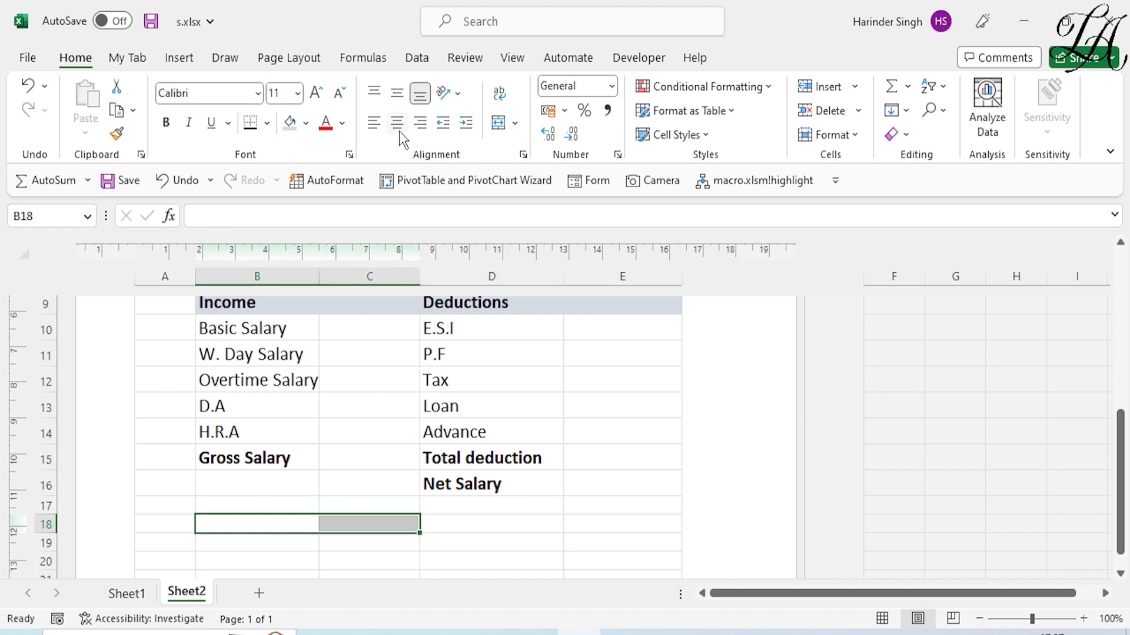
click(516, 125)
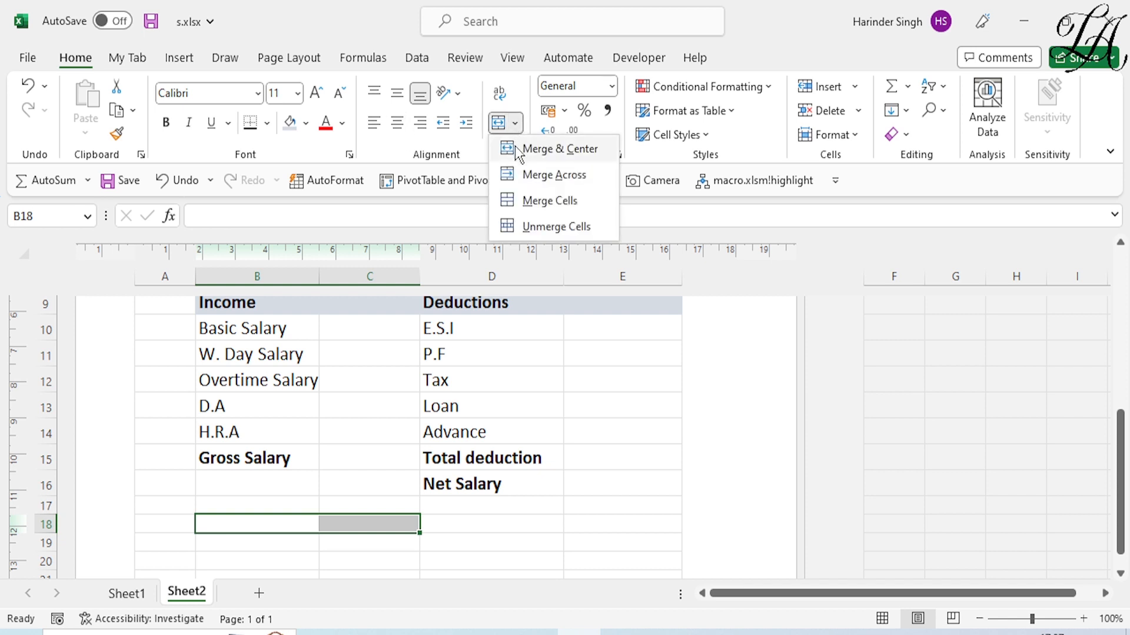
click(537, 197)
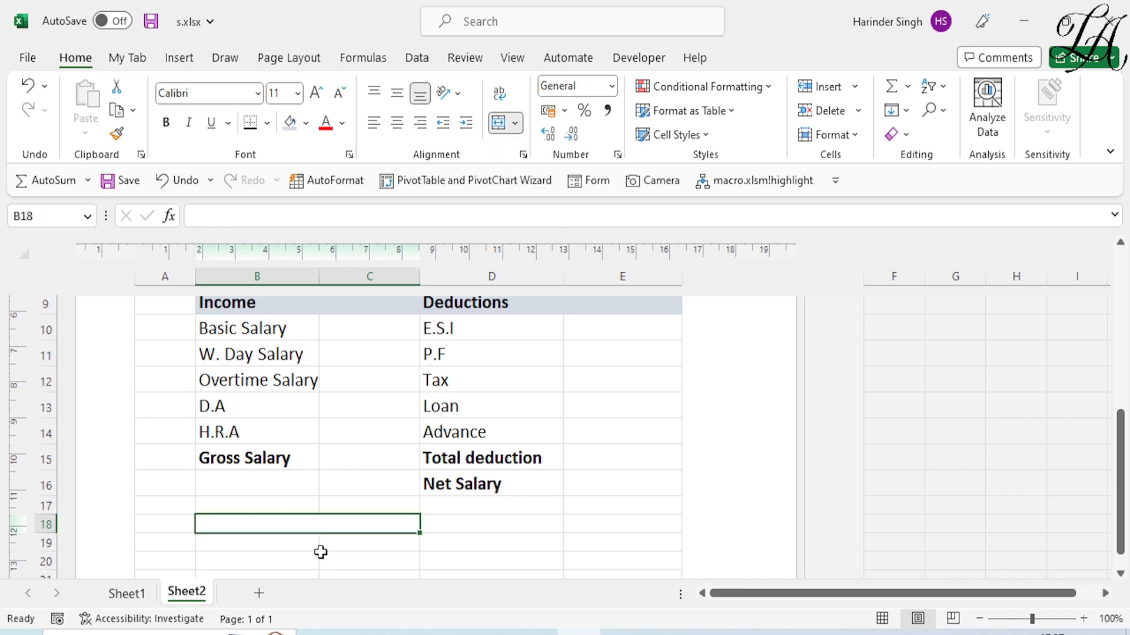
text(S)
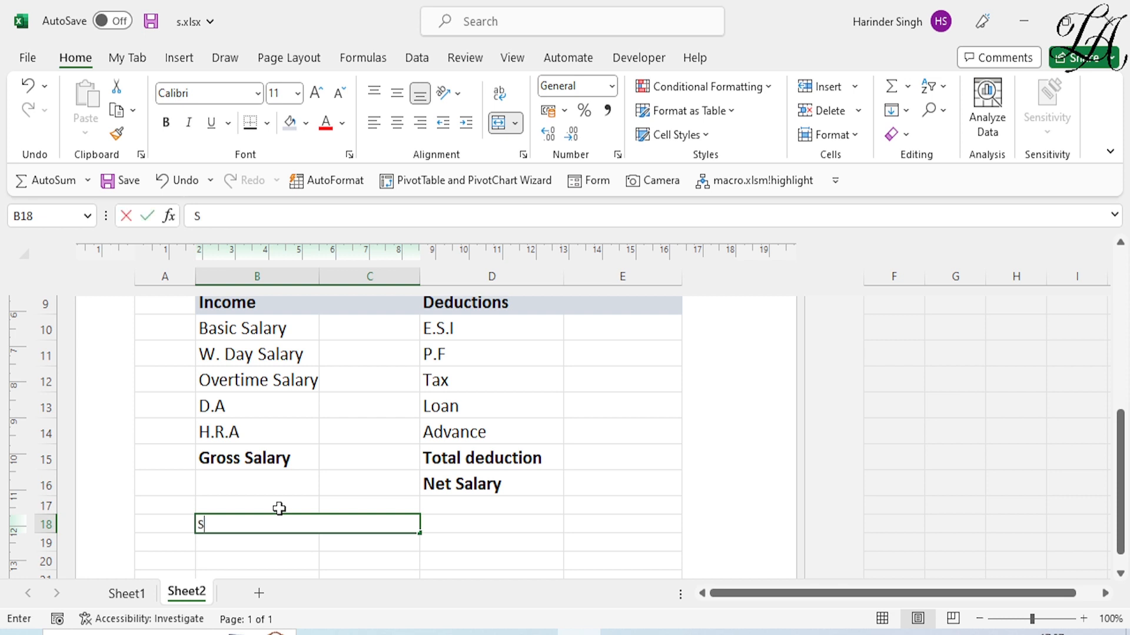
text(ign. Of Employee____________________)
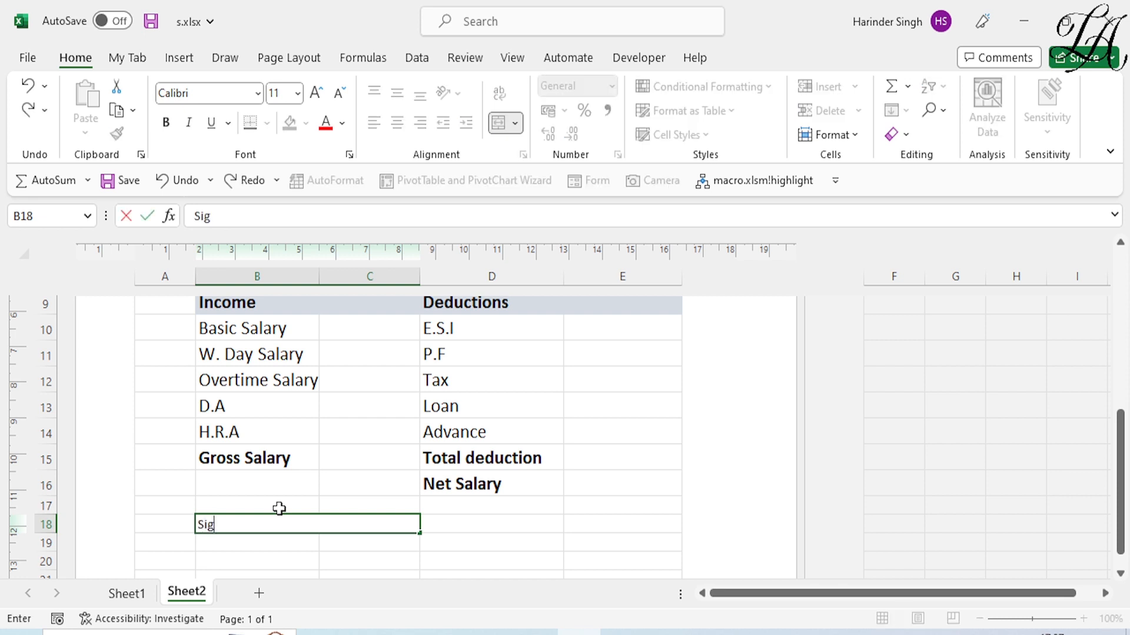
key(ctrl+Return)
Merge D18:E18 with Merge Cells and enter "Sign. Of Manager" followed by an underscore signature line
click(515, 529)
drag(516, 528, 581, 526)
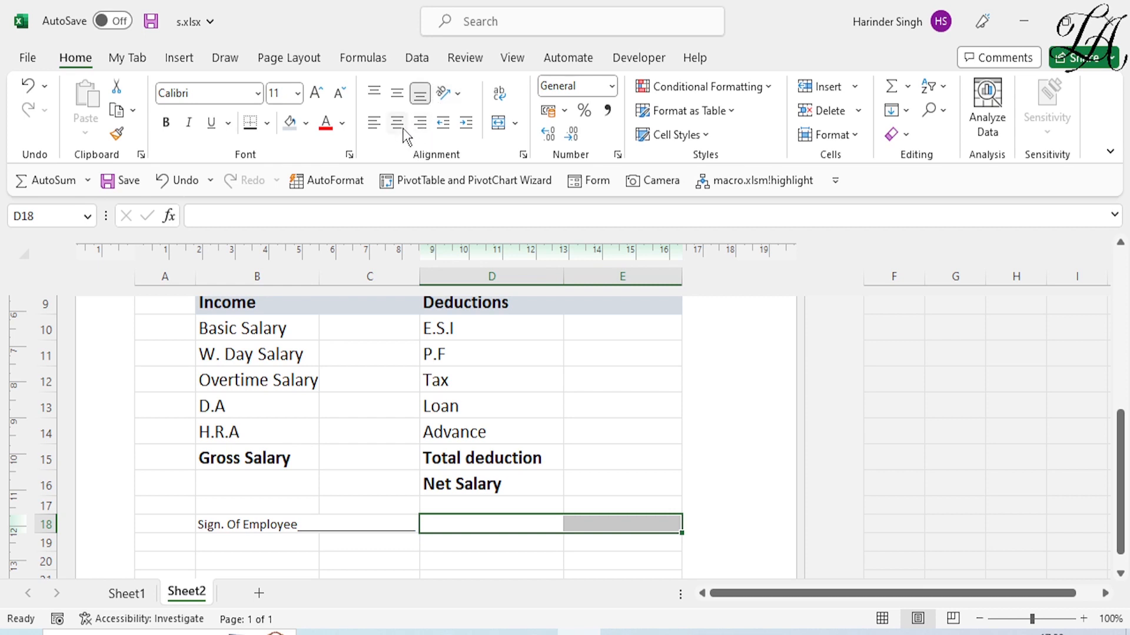
click(513, 126)
click(547, 201)
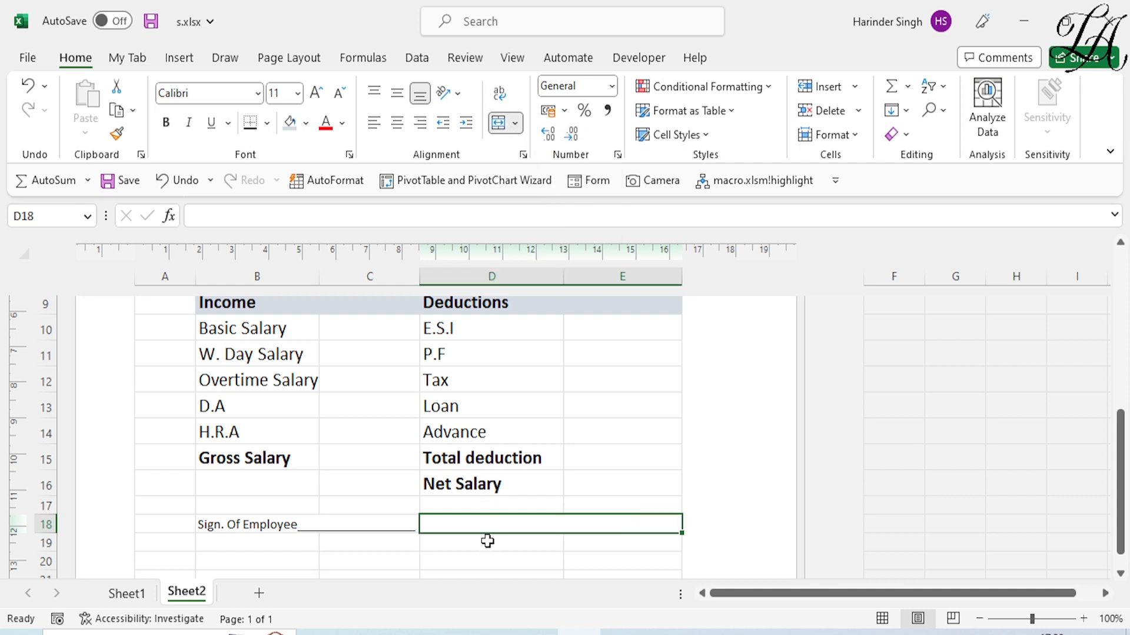
text(Sign)
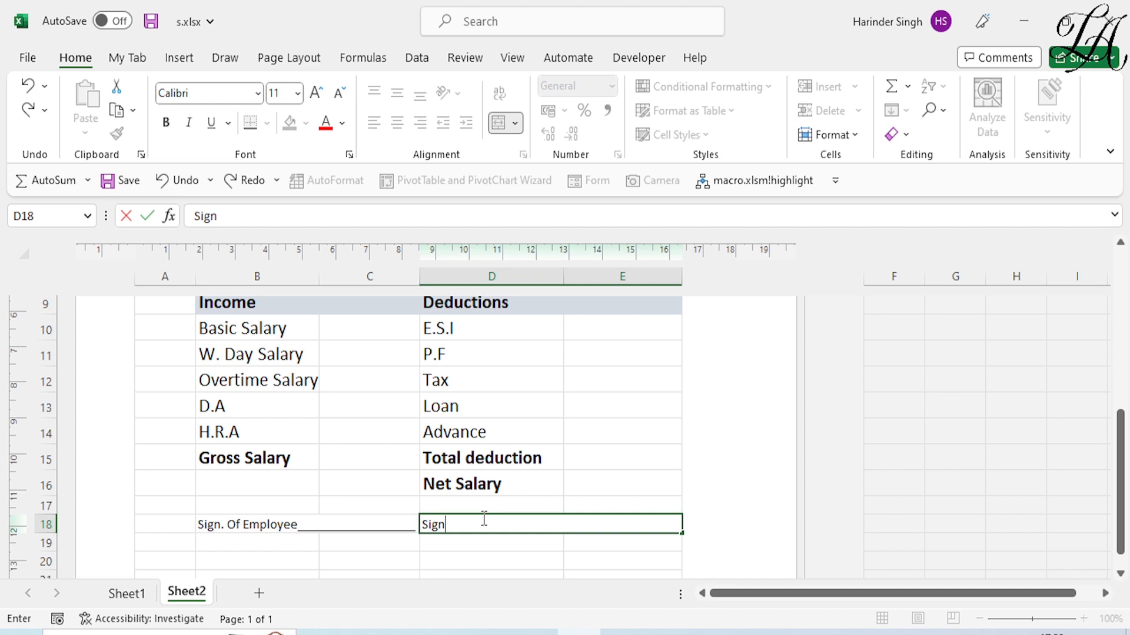
text(. Of Manager ________________)
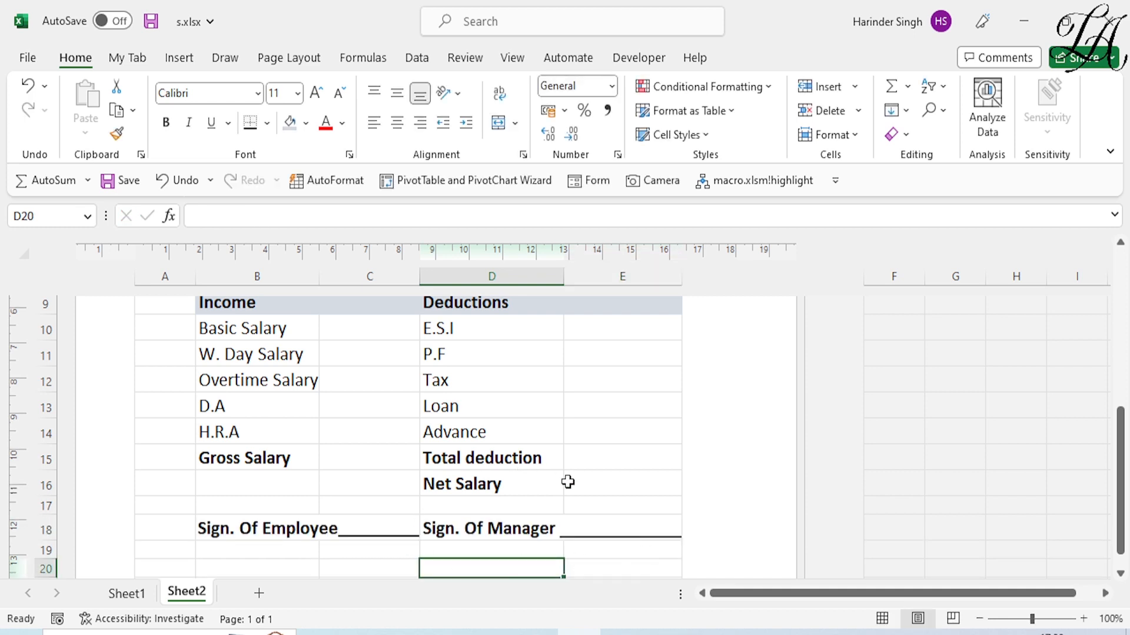
scroll(567, 482, up, 5)
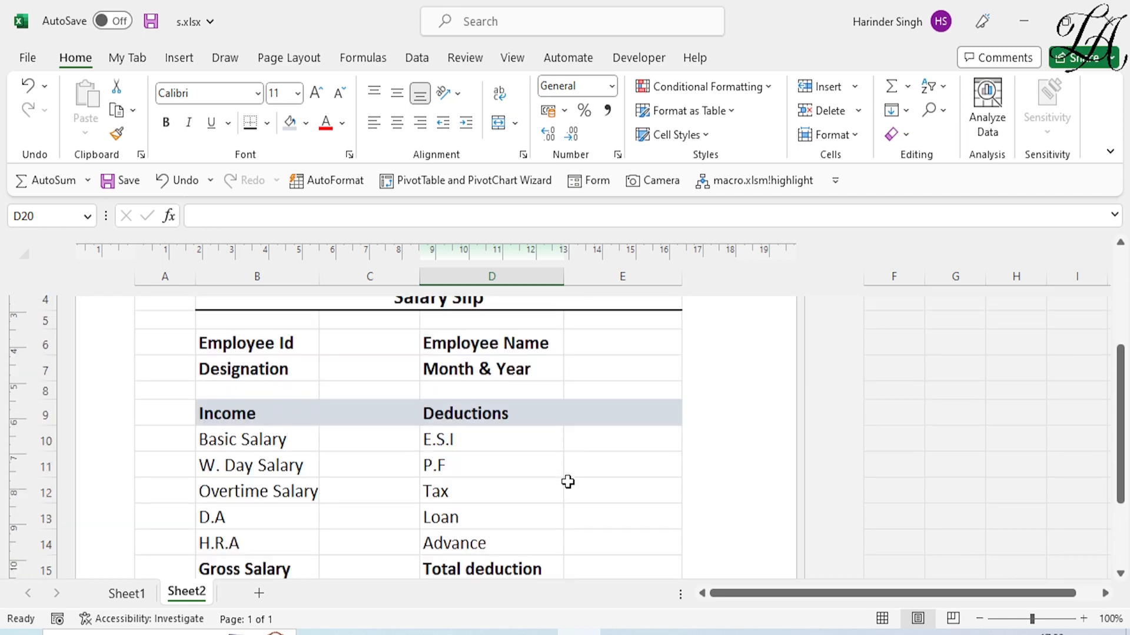
scroll(567, 482, down, 2)
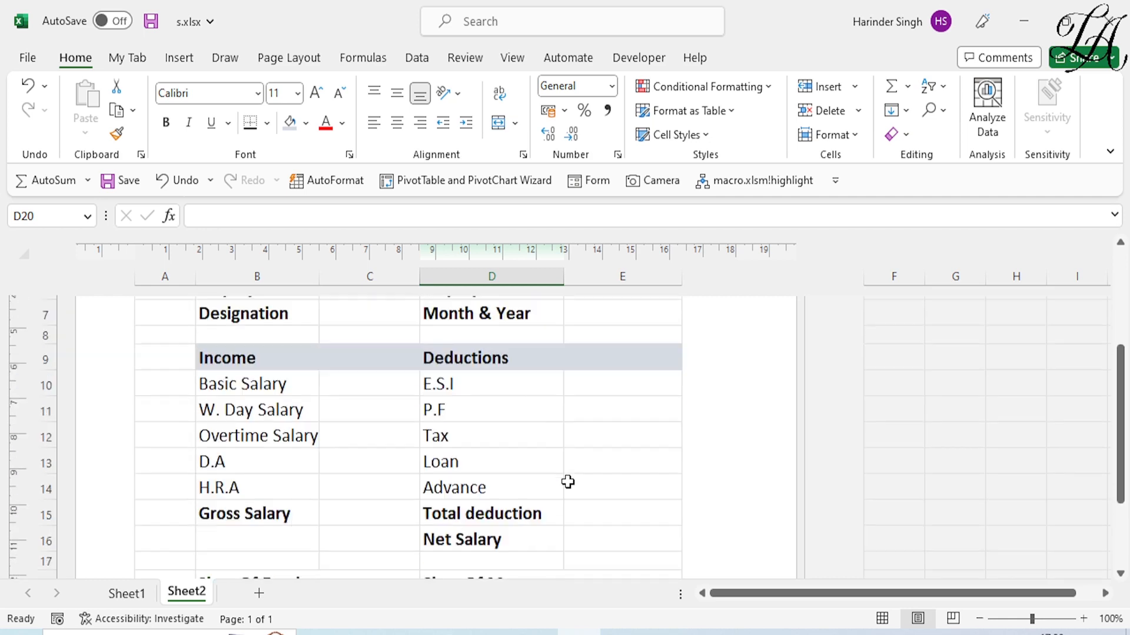
scroll(568, 482, up, 2)
scroll(568, 482, up, 2)
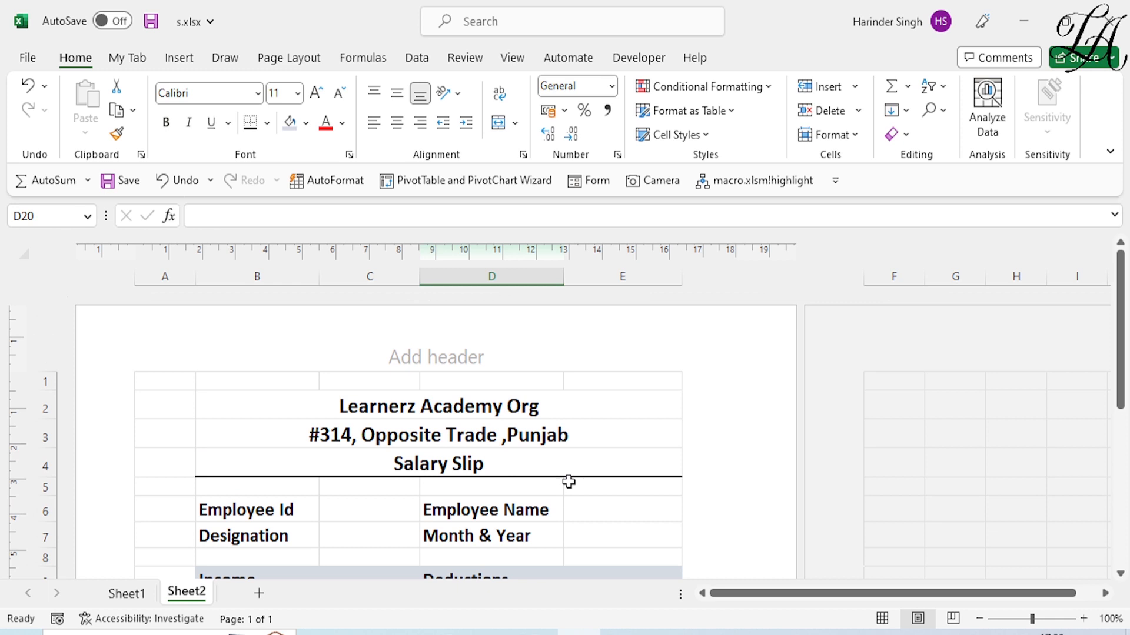
scroll(569, 482, down, 2)
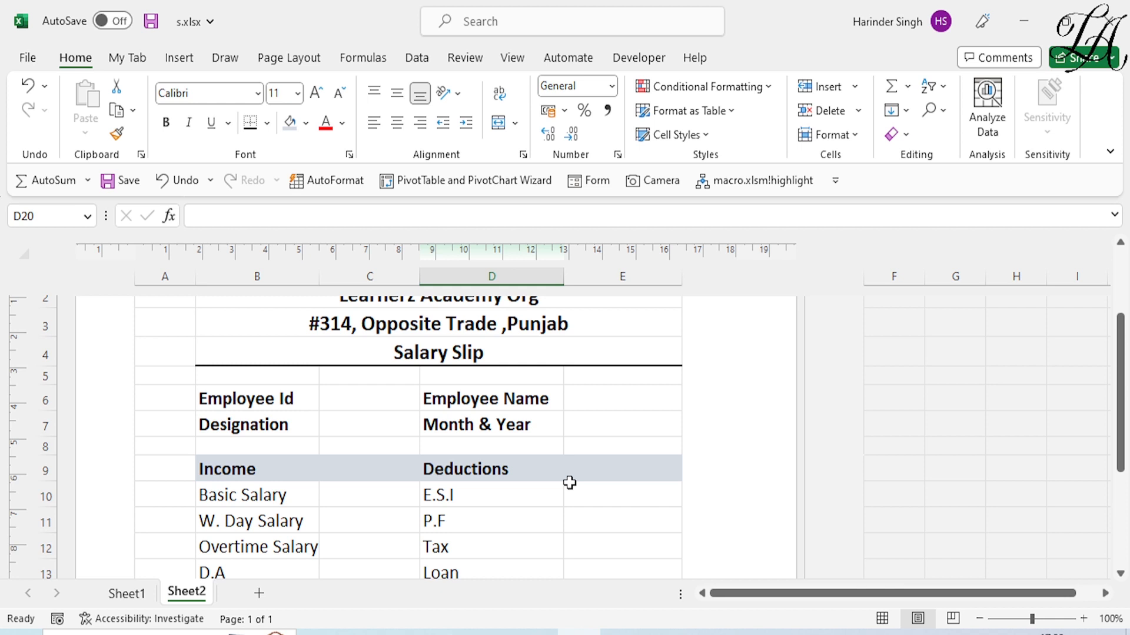
Open Data Validation for the Employee Id value cell C6 and set it to allow a List
click(365, 404)
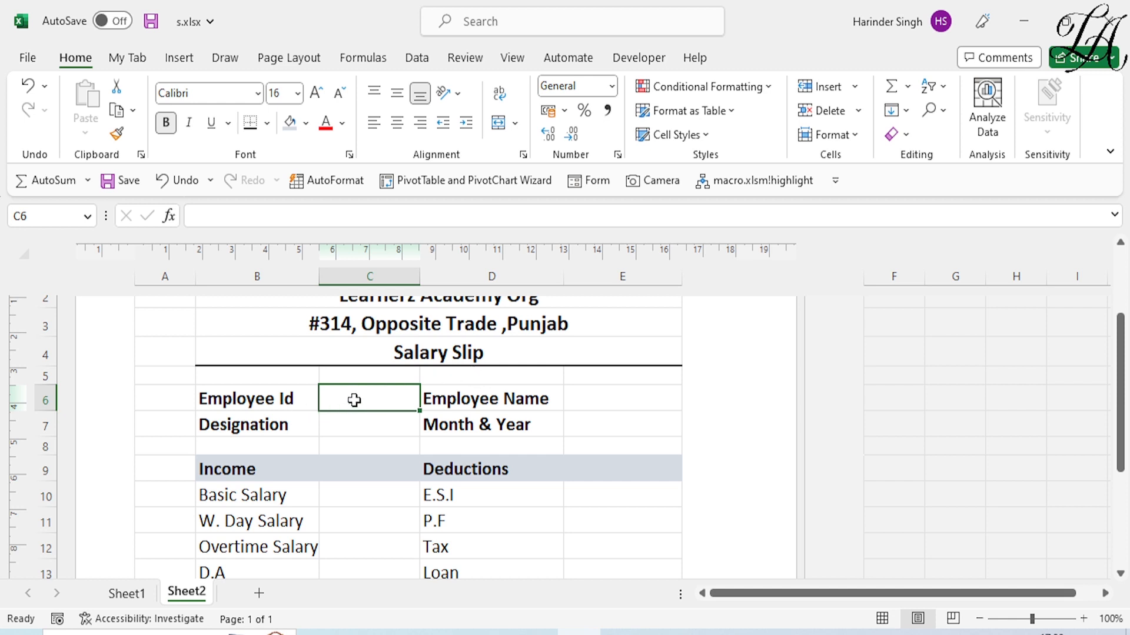
click(417, 59)
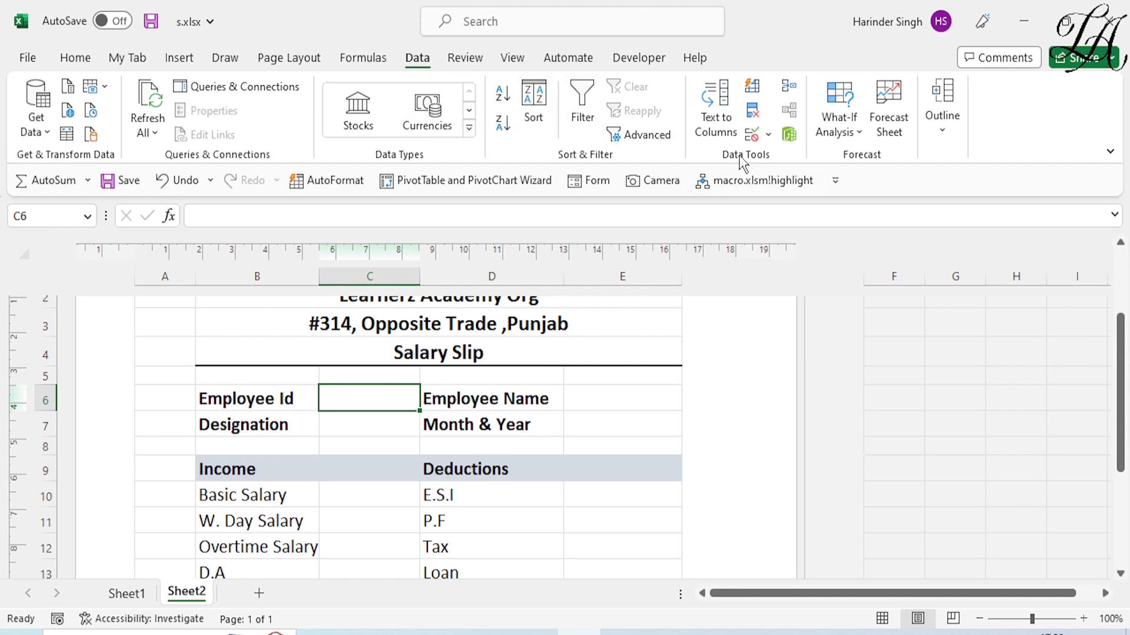
click(769, 136)
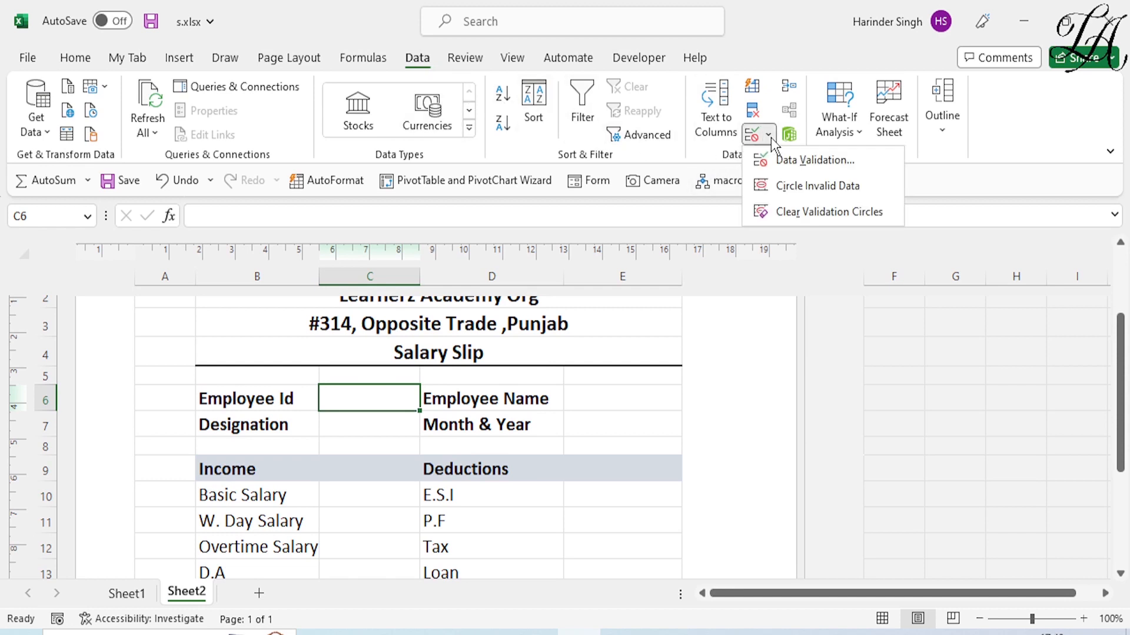
click(798, 163)
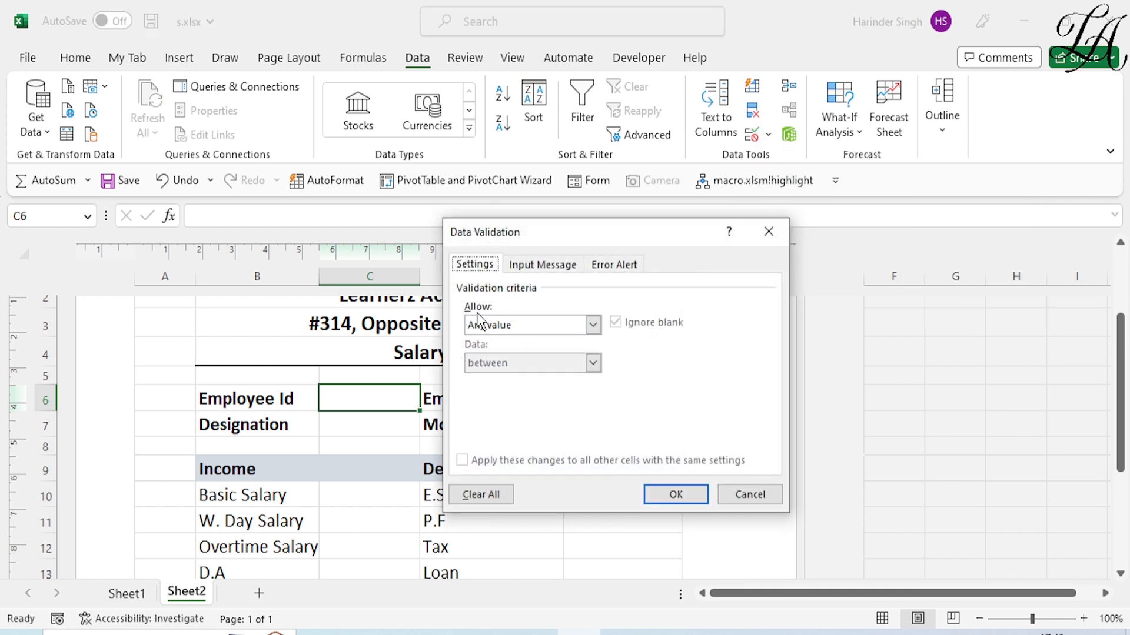
click(593, 325)
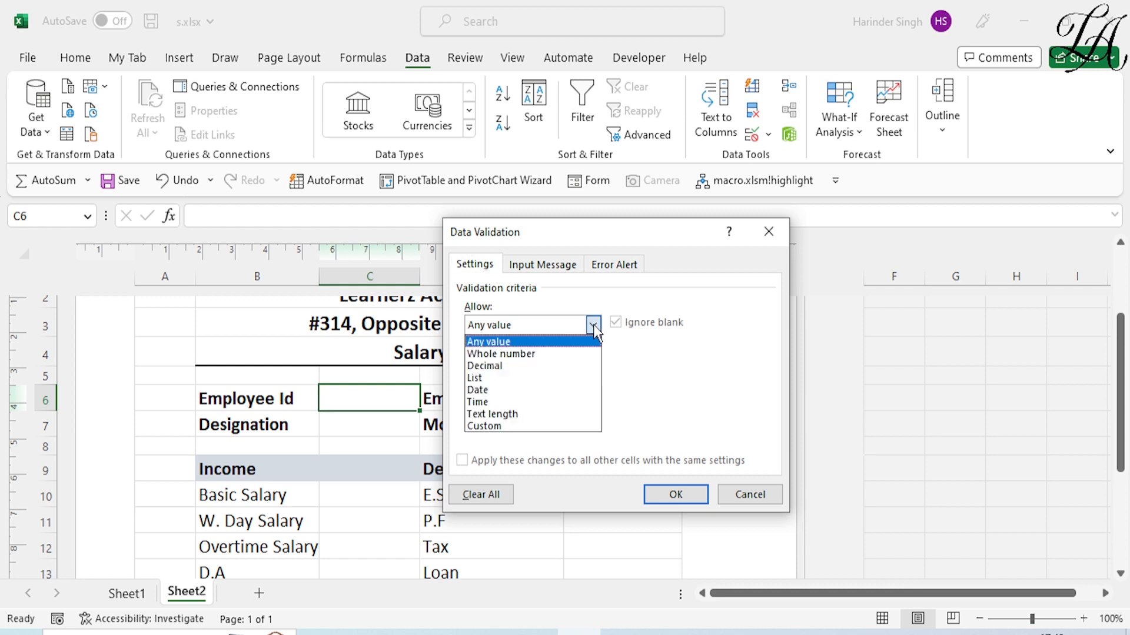
click(546, 377)
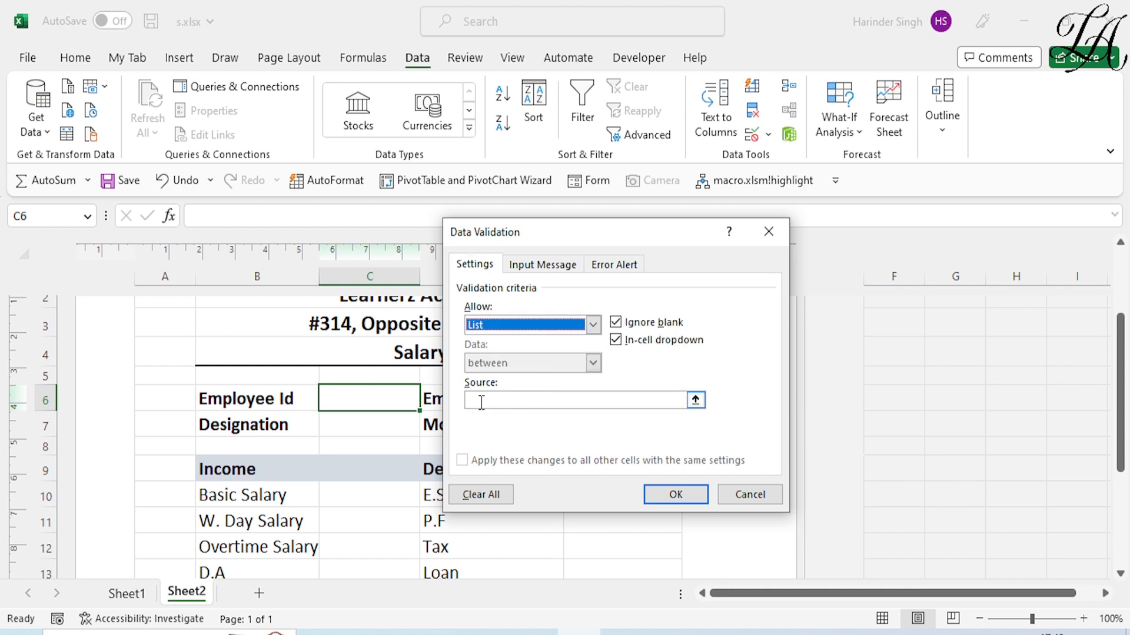
Set the list source to the ID numbers in Sheet1!$A$5:$A$9 and apply the validation
click(632, 406)
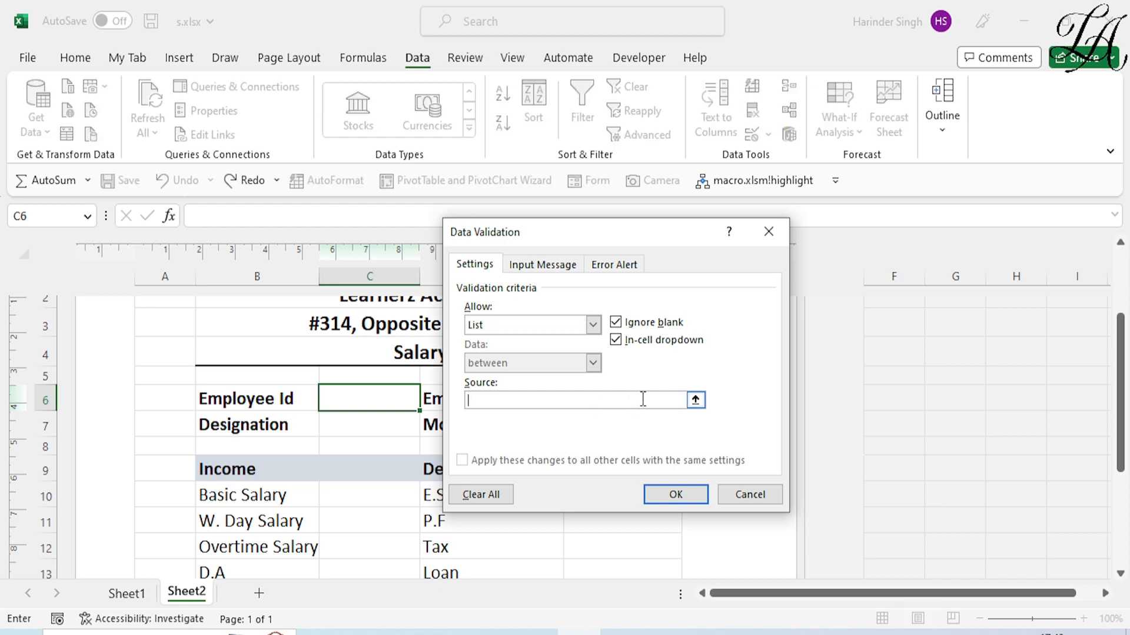
click(696, 399)
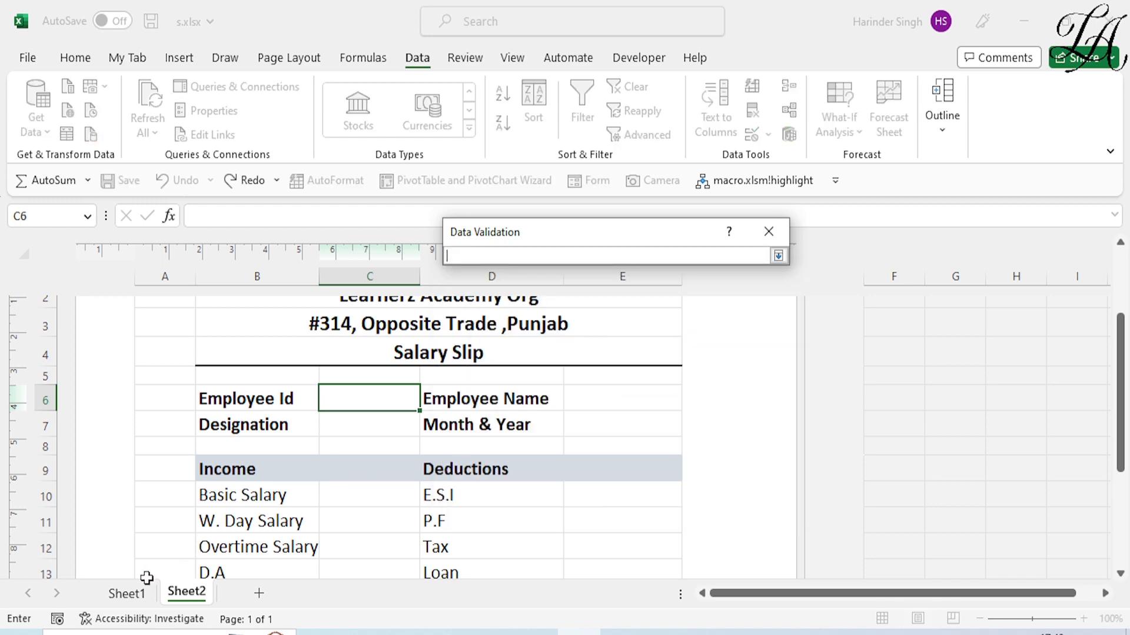
click(139, 595)
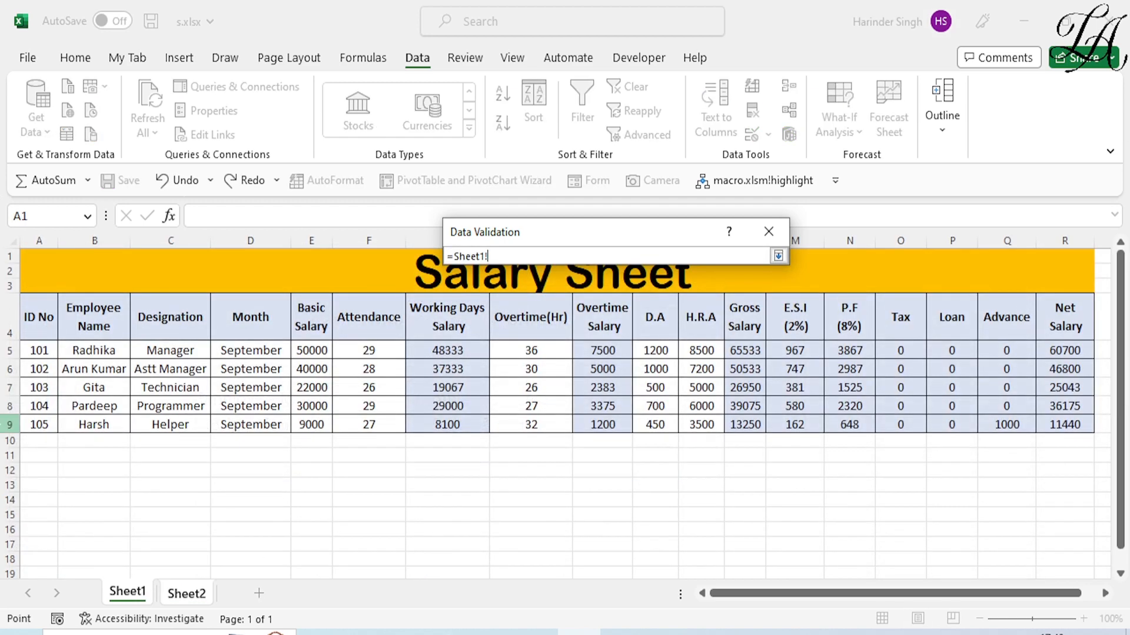
drag(38, 352, 30, 421)
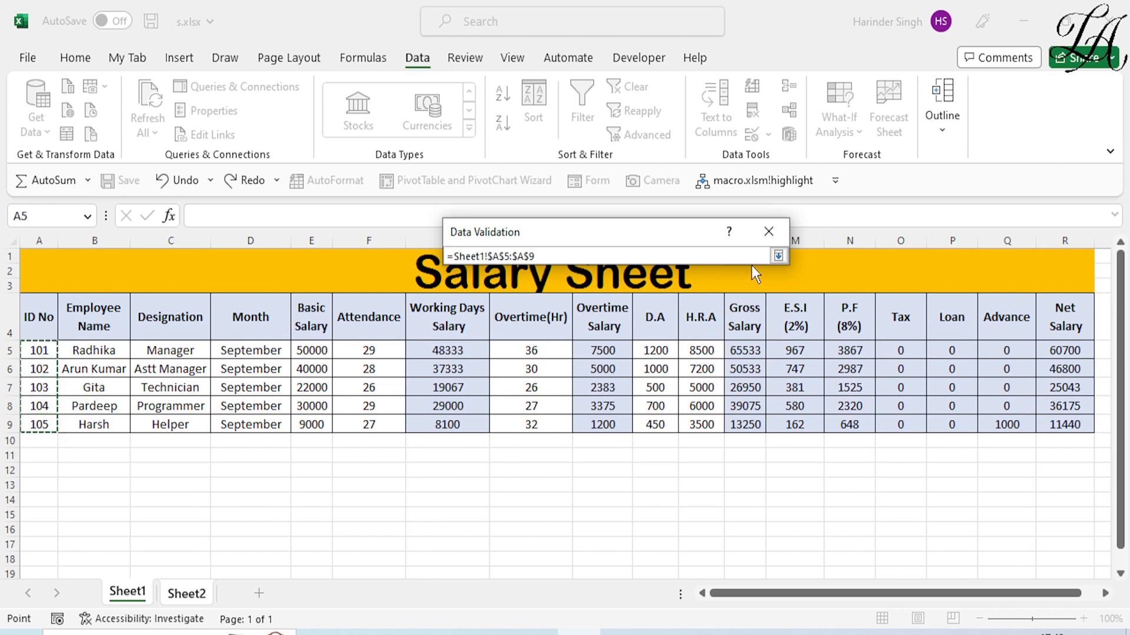
click(778, 256)
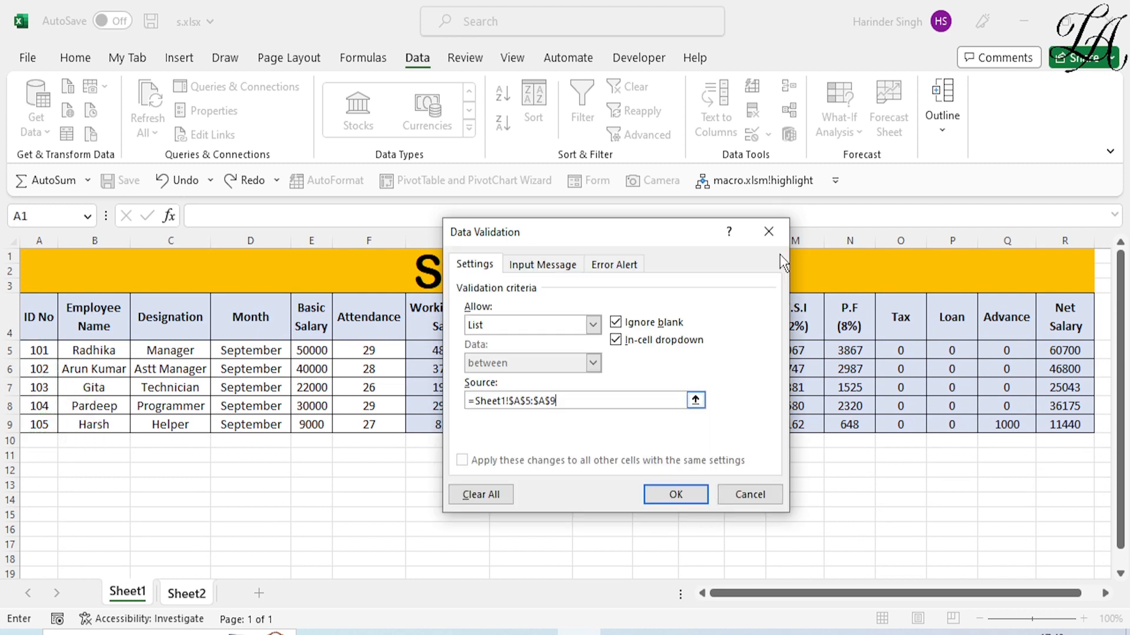
click(671, 495)
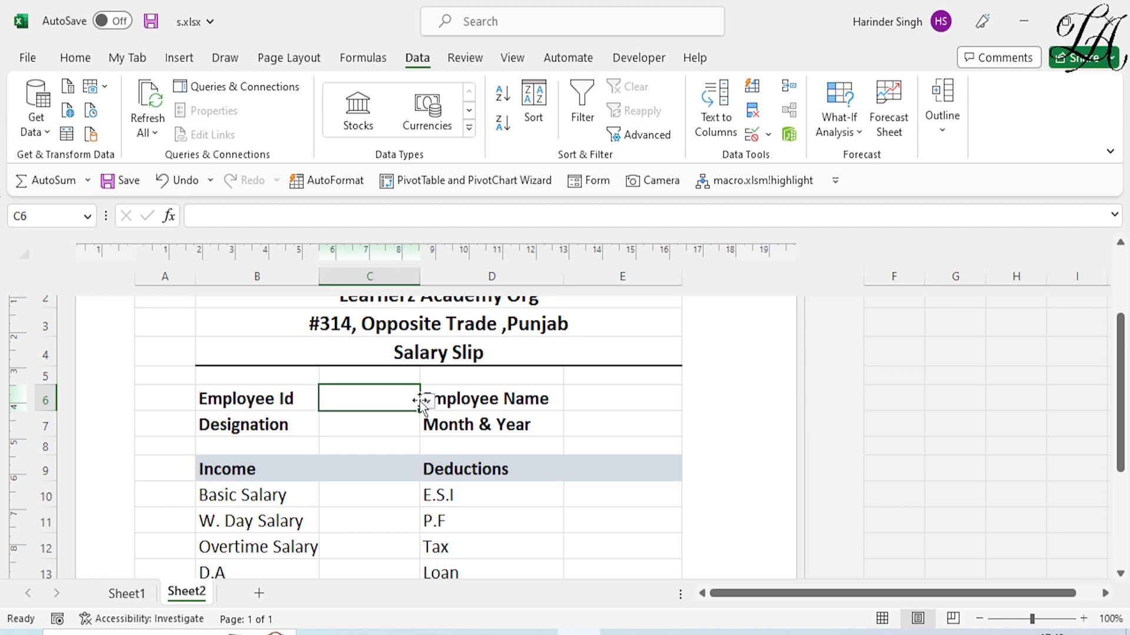
Choose the third entry from the new Employee Id dropdown list in C6
click(428, 401)
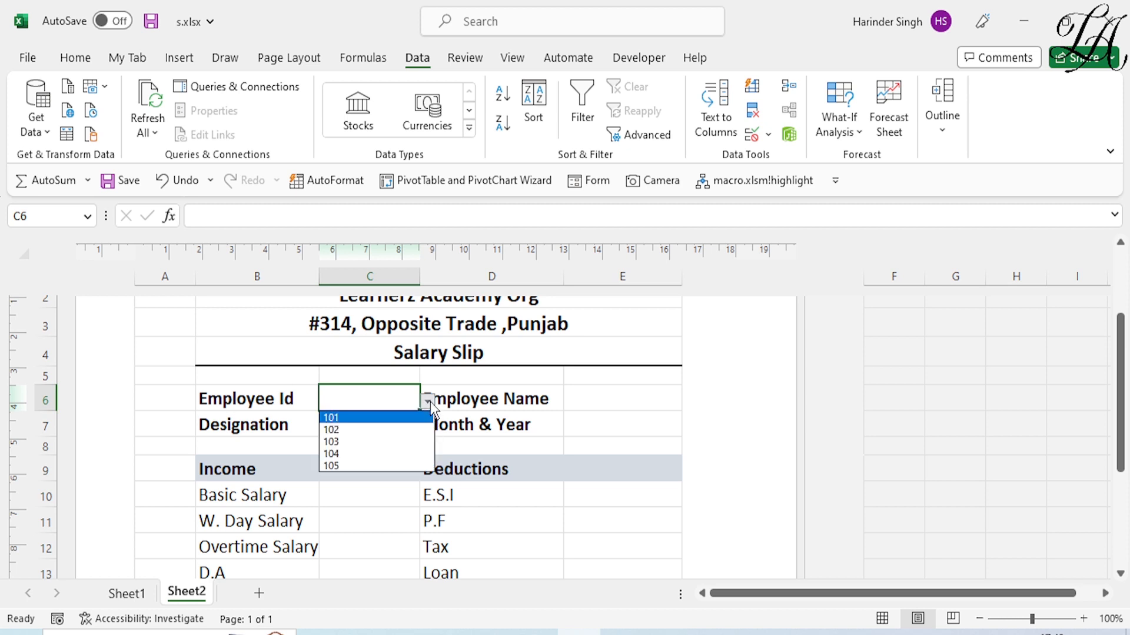
click(340, 451)
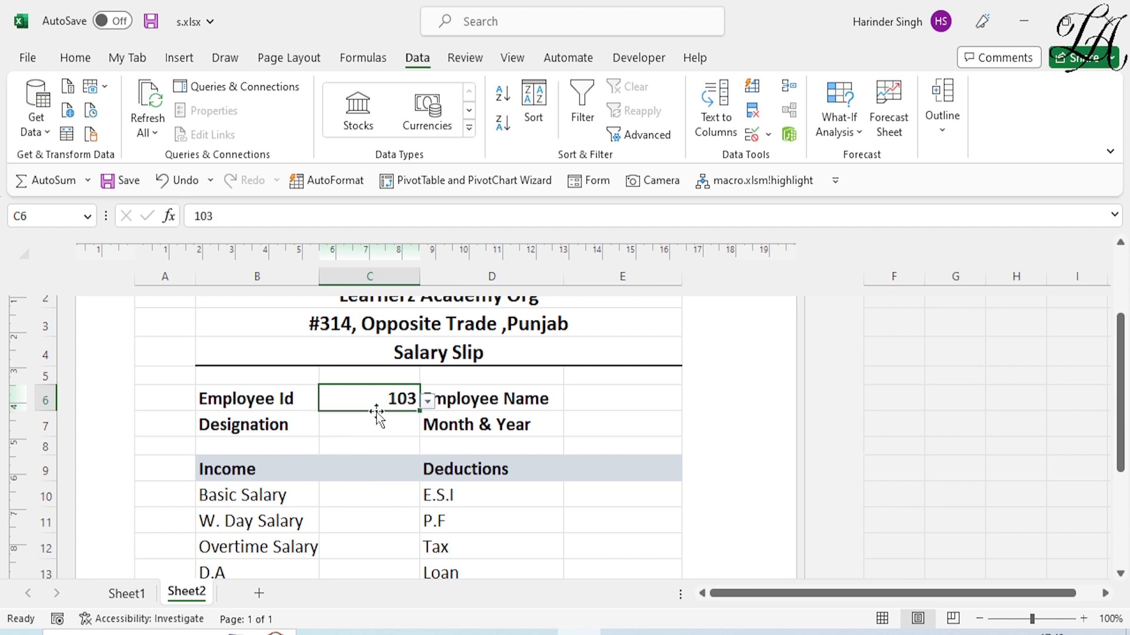
click(400, 426)
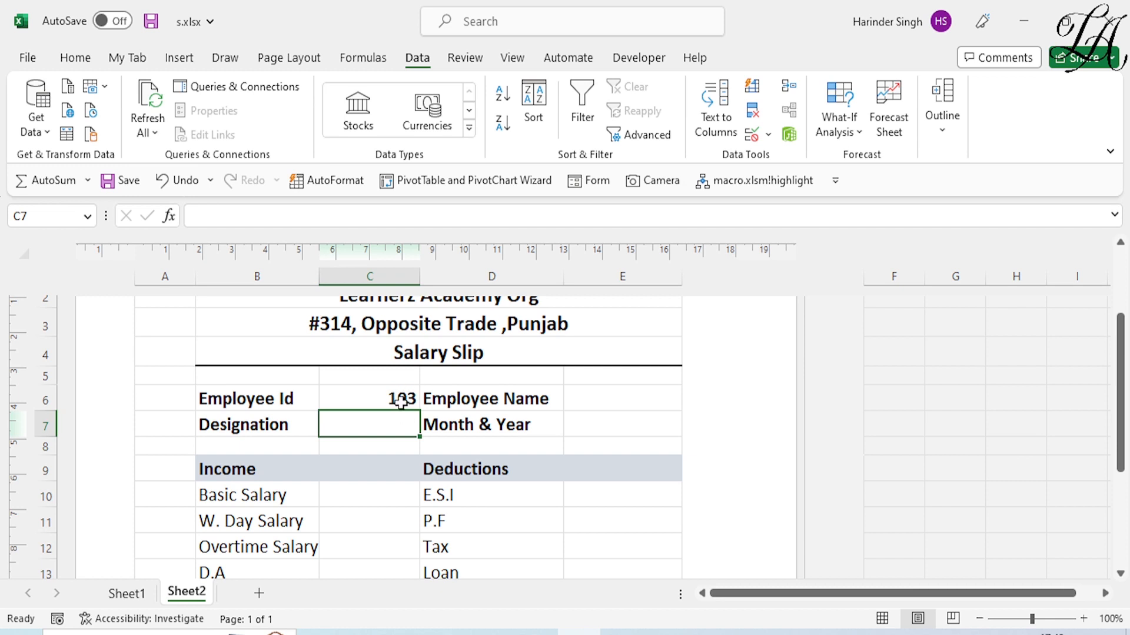
Start a VLOOKUP formula in the Employee Name value cell E6 with the Employee Id cell C6 as the lookup value
click(588, 399)
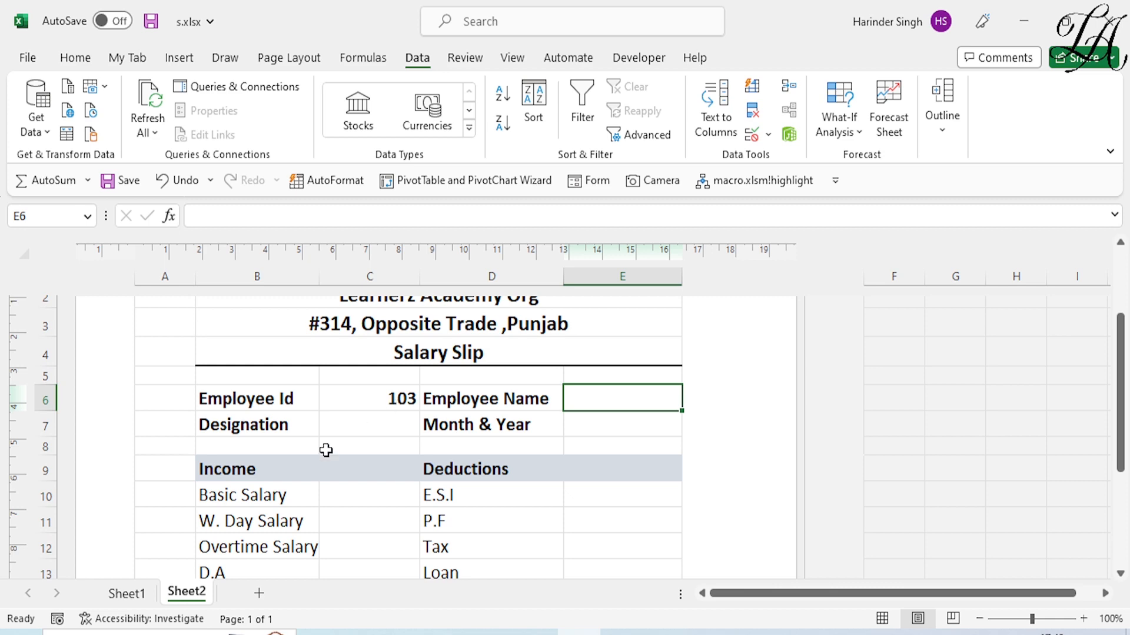
click(127, 593)
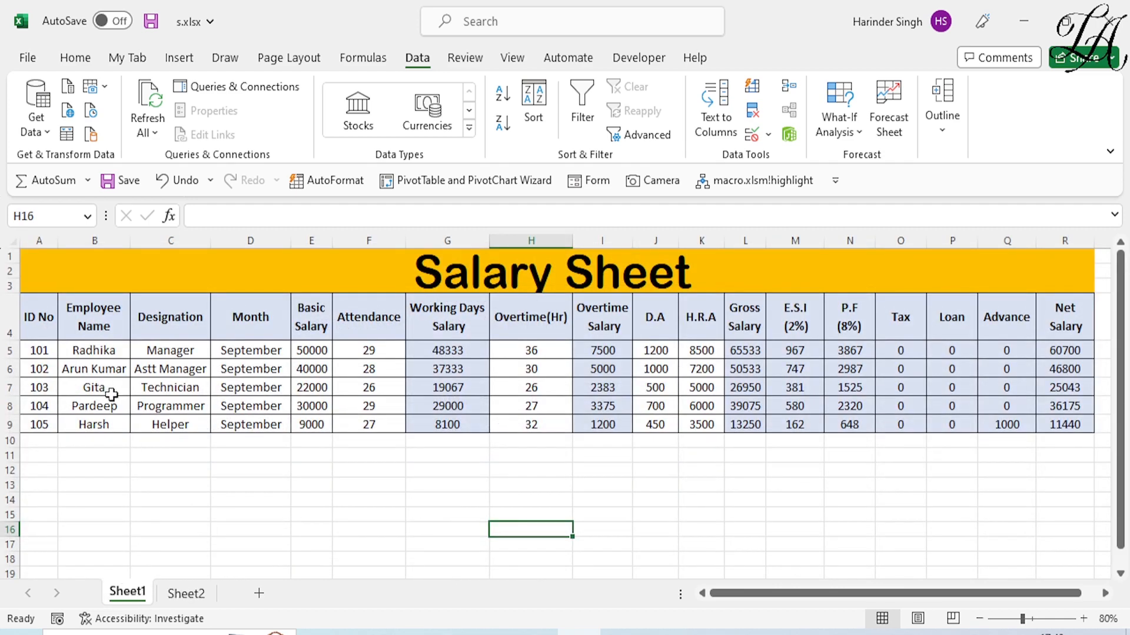
click(186, 593)
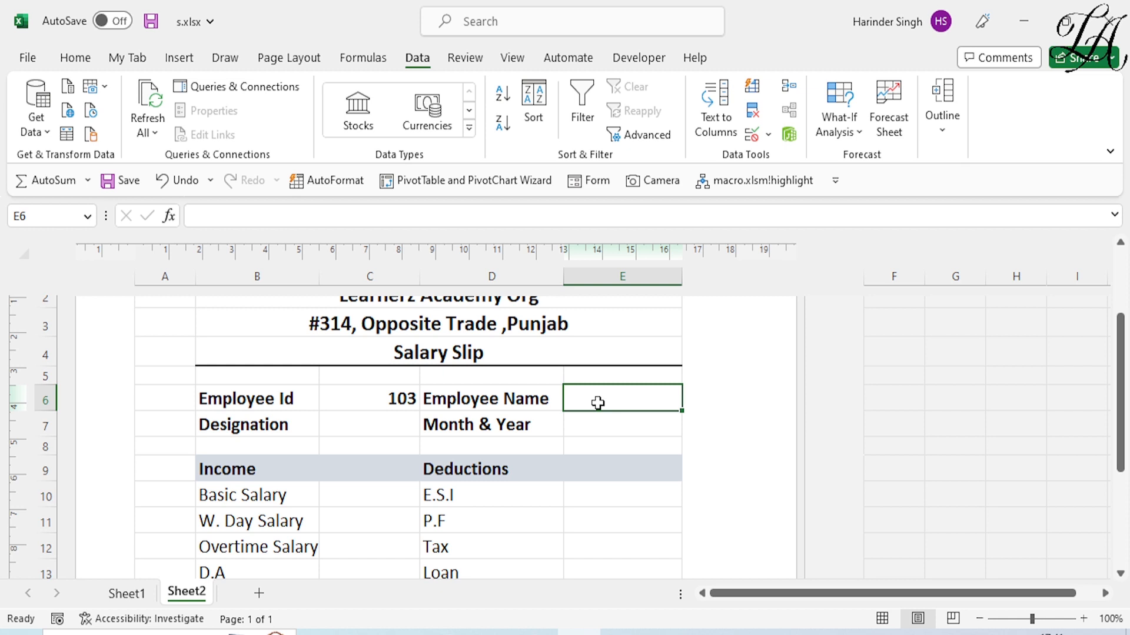
text(=vl)
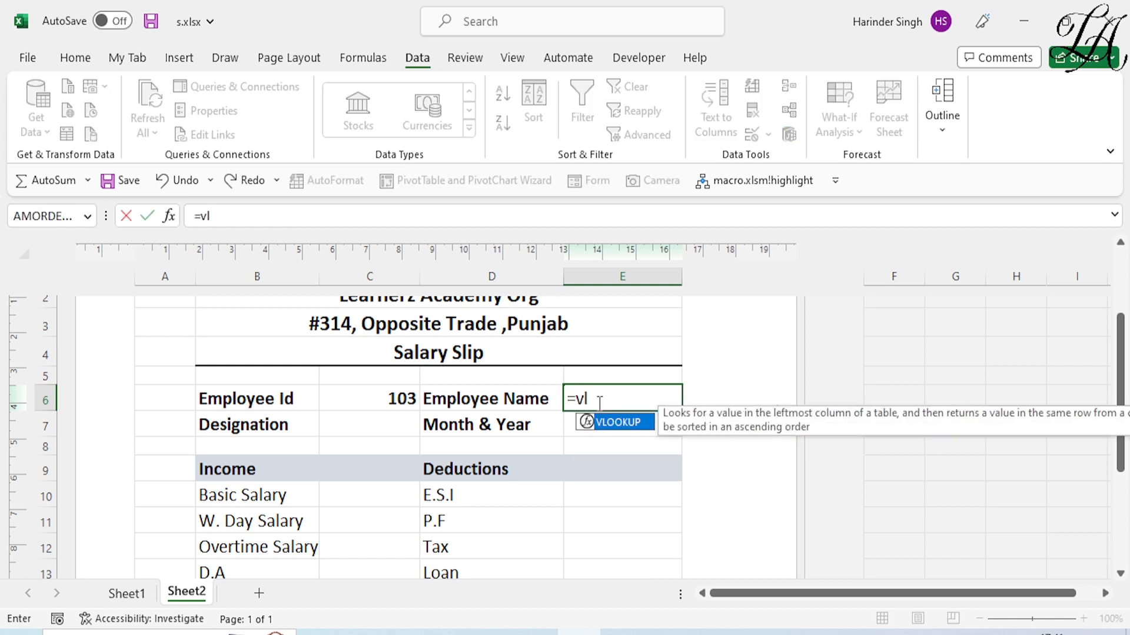
text(ookup()
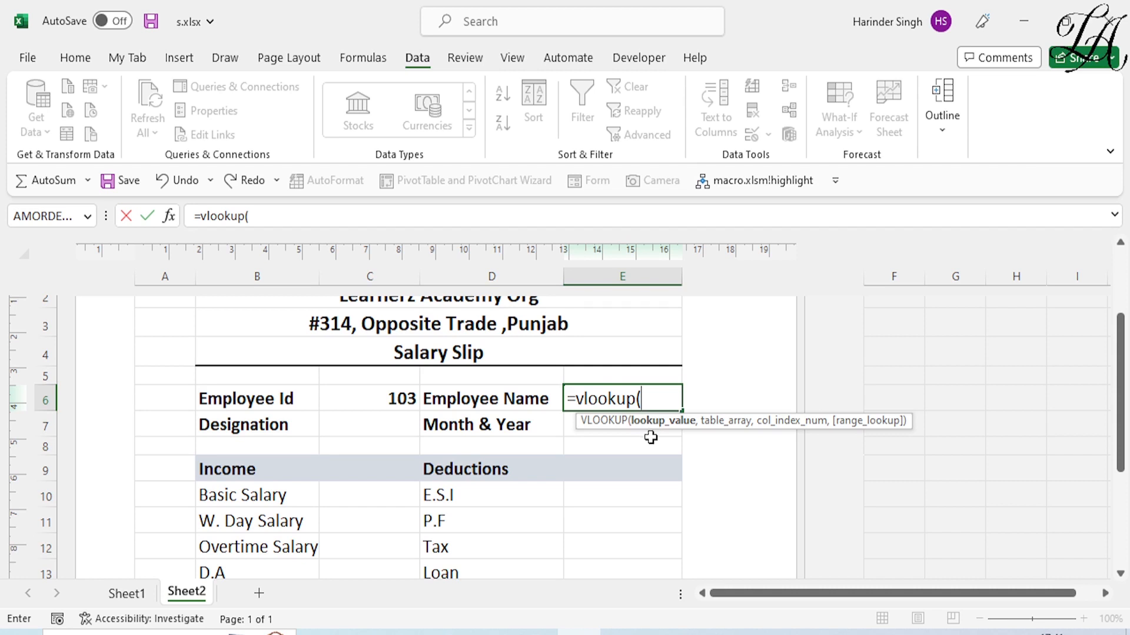
click(369, 403)
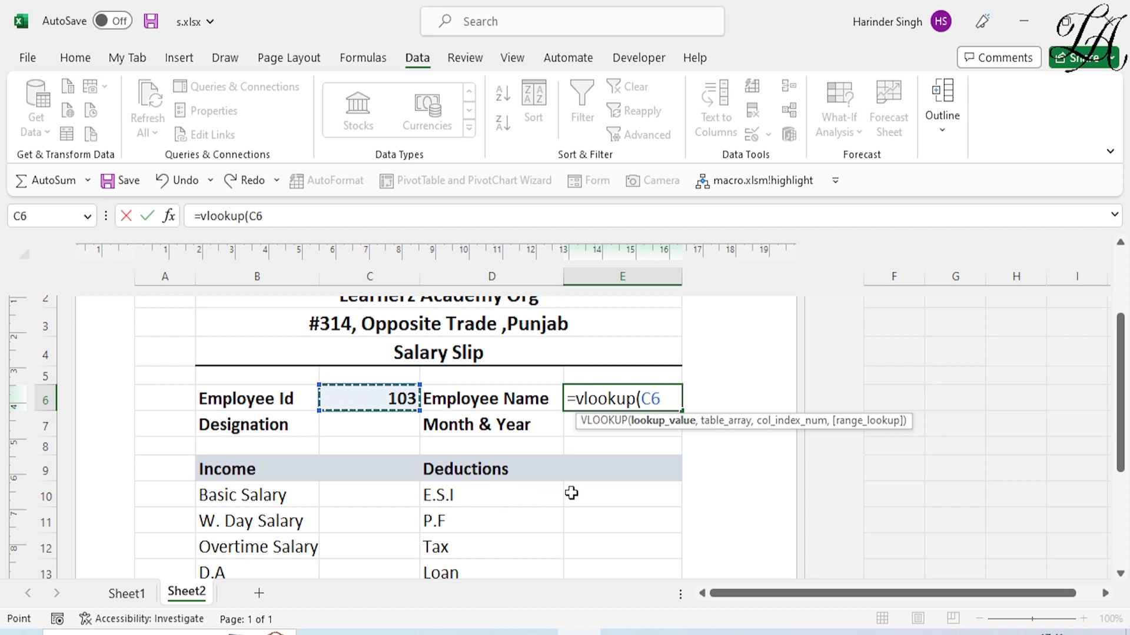
text(,)
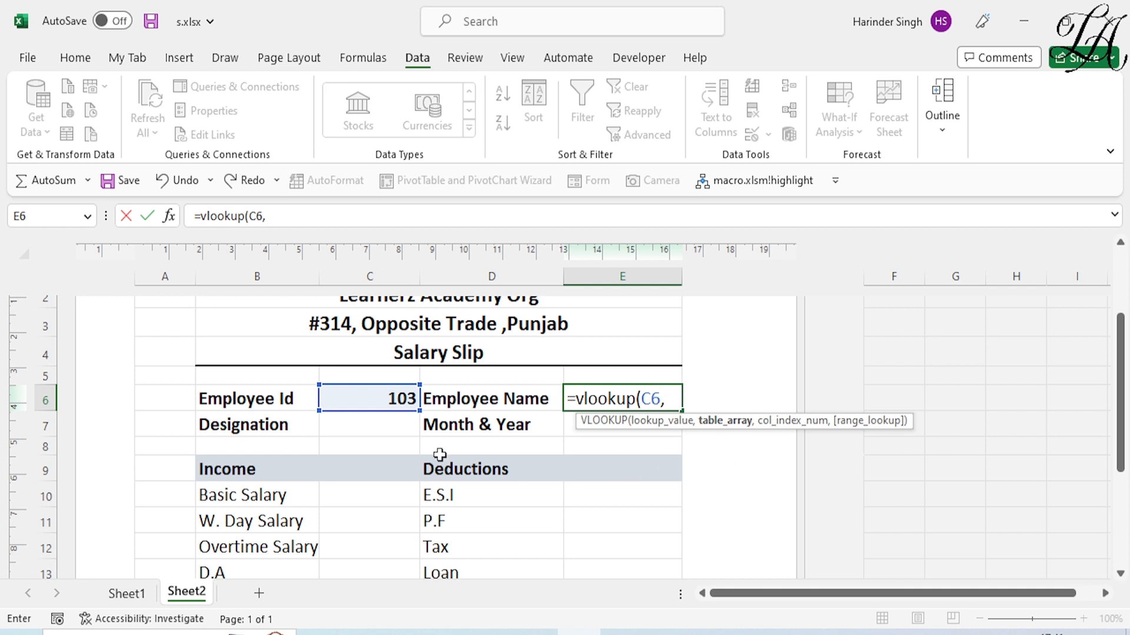
Complete the E6 VLOOKUP with table range Sheet1!A4:R9 and column index 2, leaving out the range lookup argument
click(129, 595)
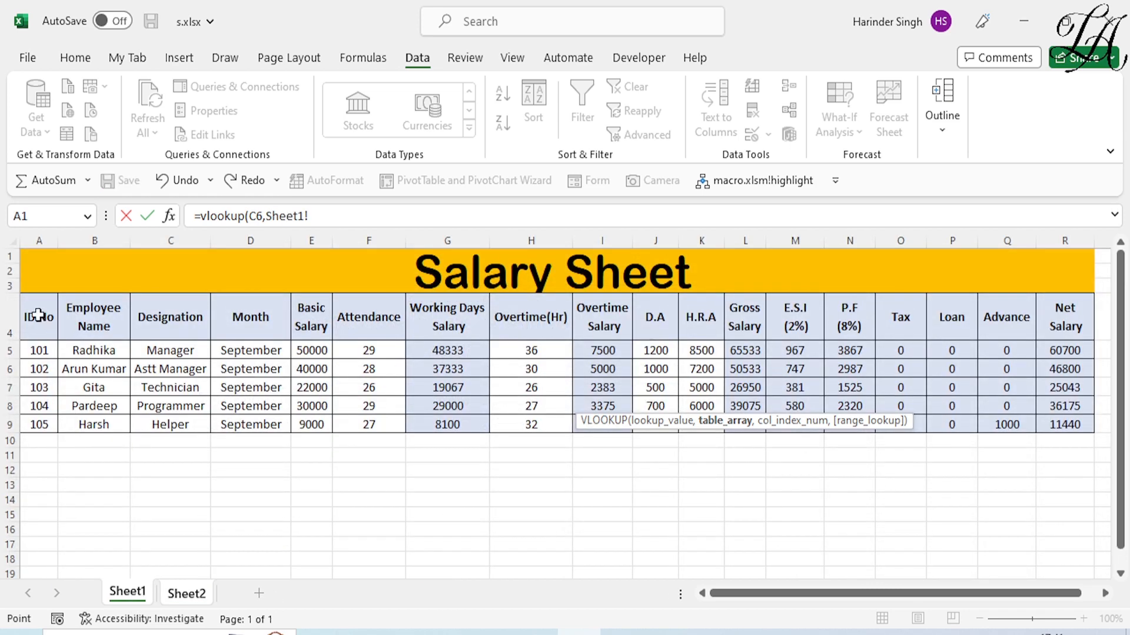
drag(37, 312, 1045, 429)
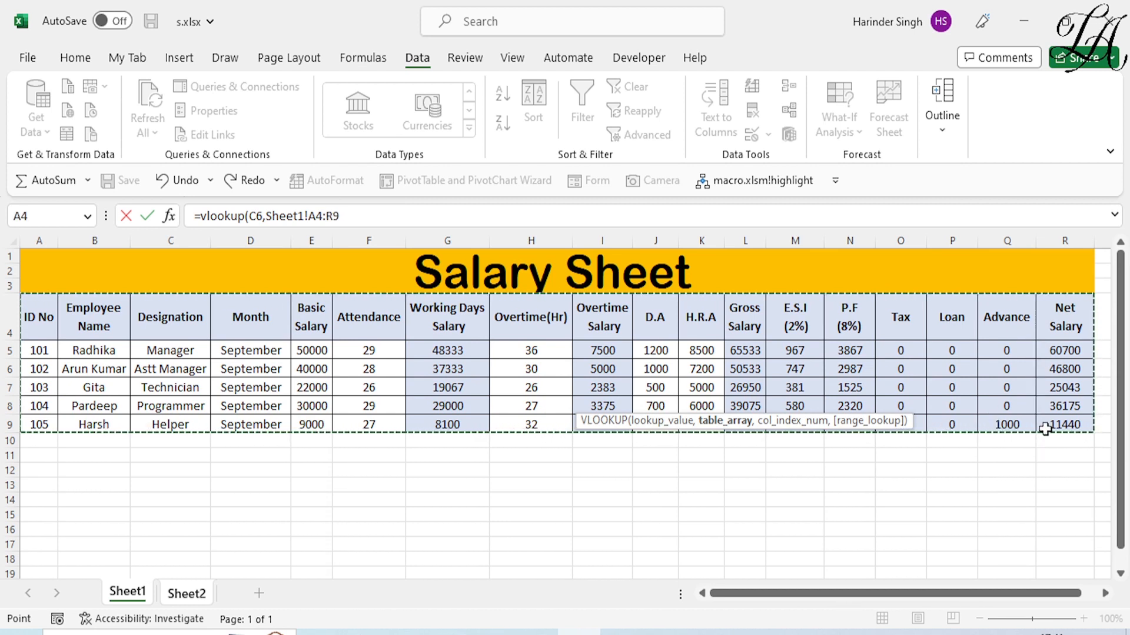
click(366, 218)
text(,2)
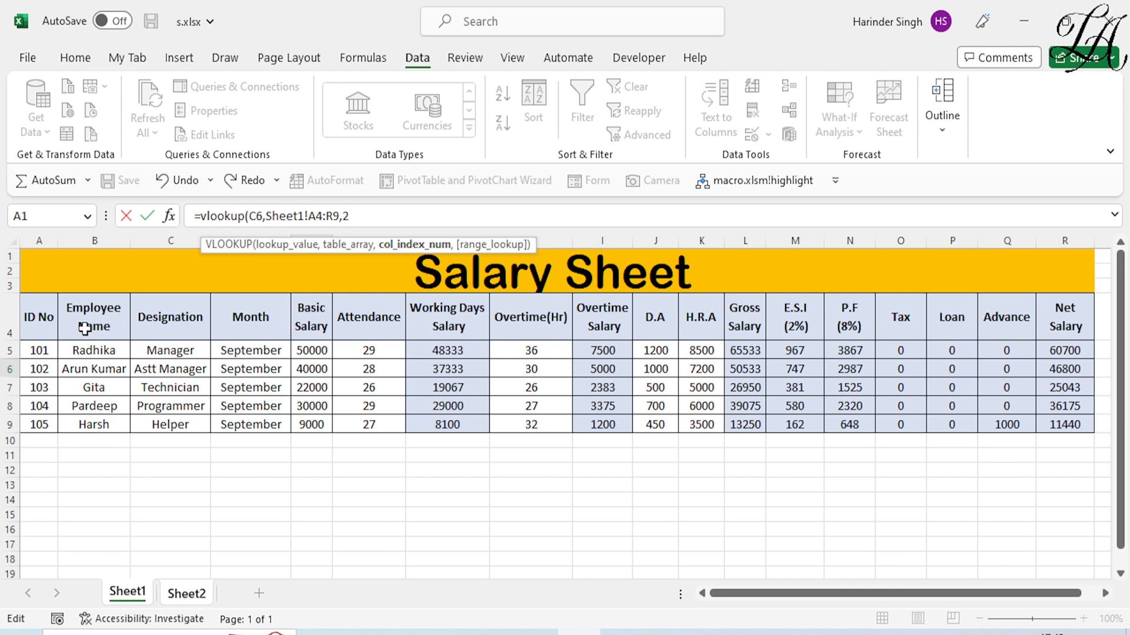
text(,)
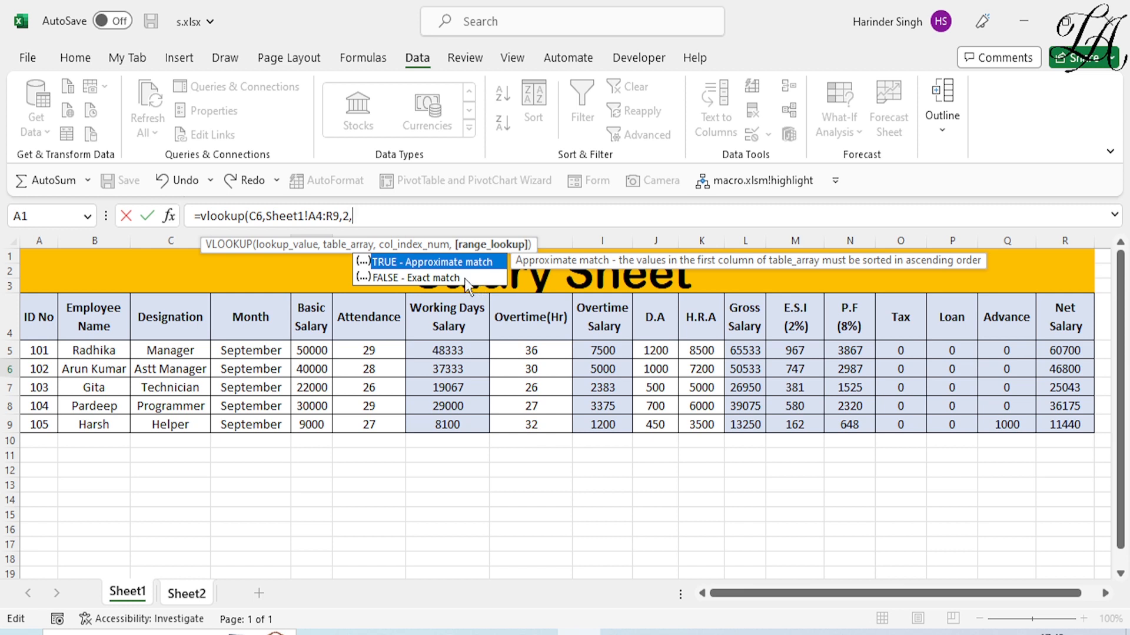
key(BackSpace)
text())
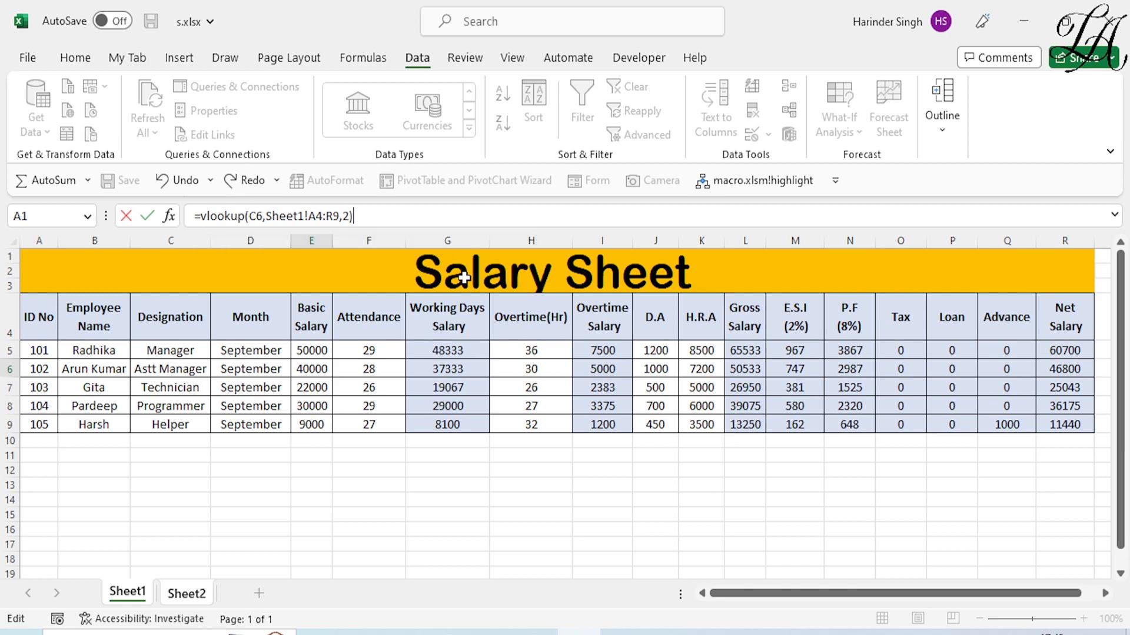
key(Return)
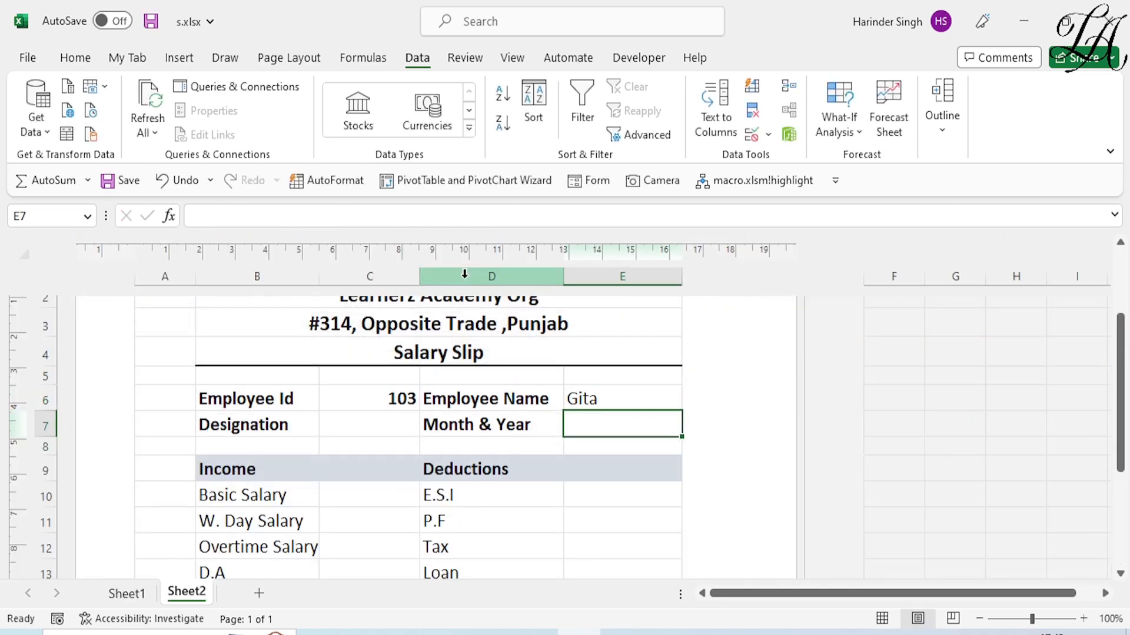
Make the Employee Name value in E6 bold
click(601, 398)
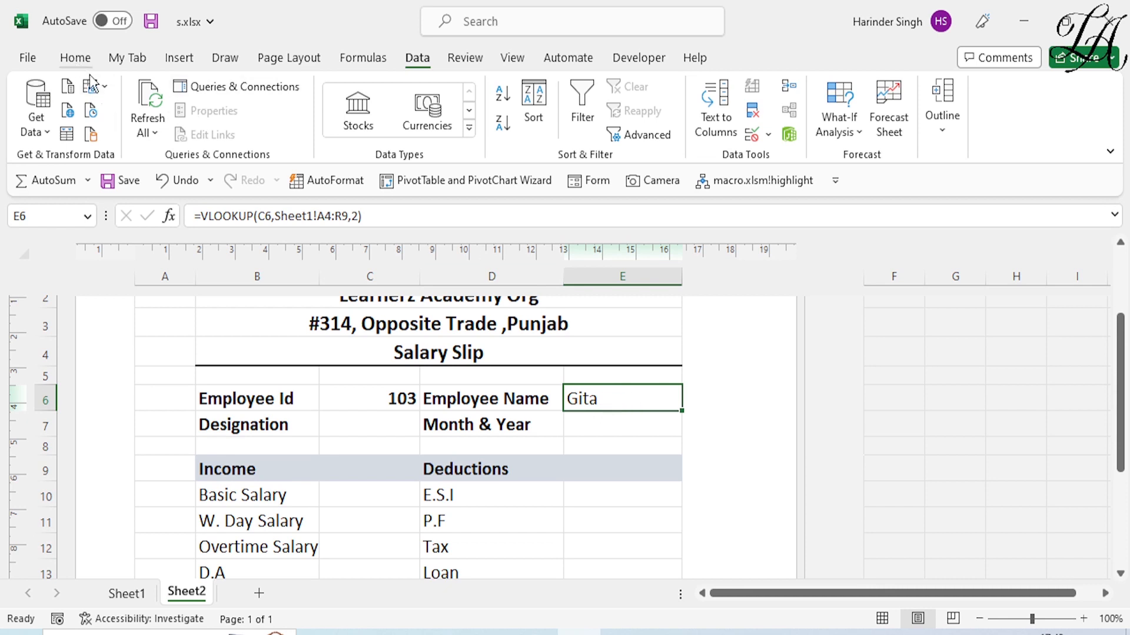
click(76, 58)
click(165, 123)
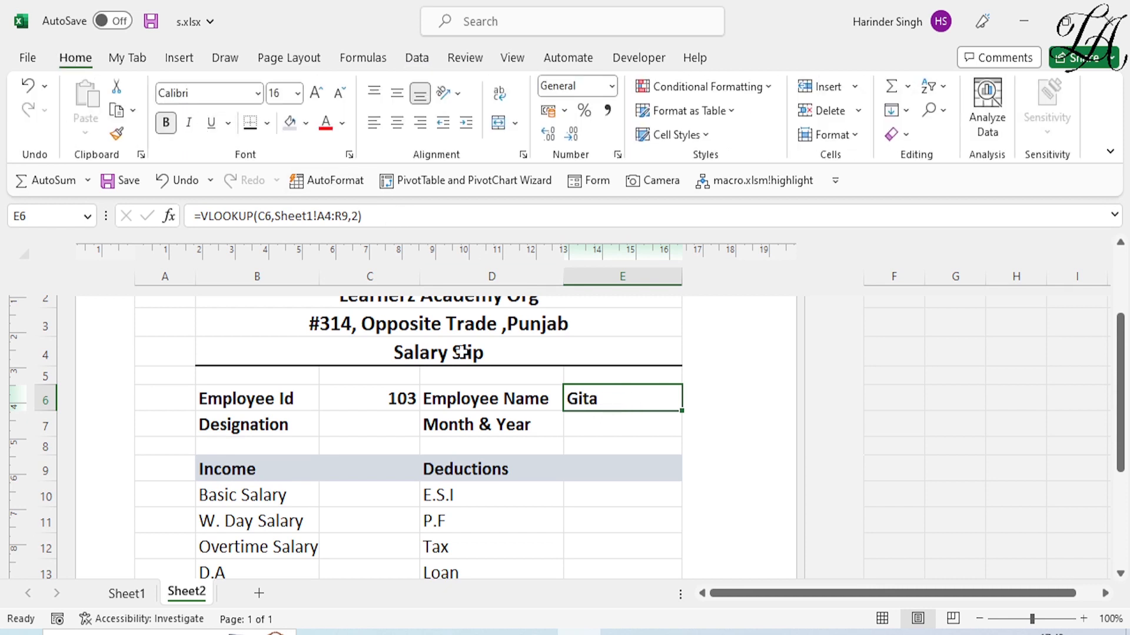
Copy the VLOOKUP formula text from E6 and paste it into the Designation value cell C7
click(398, 432)
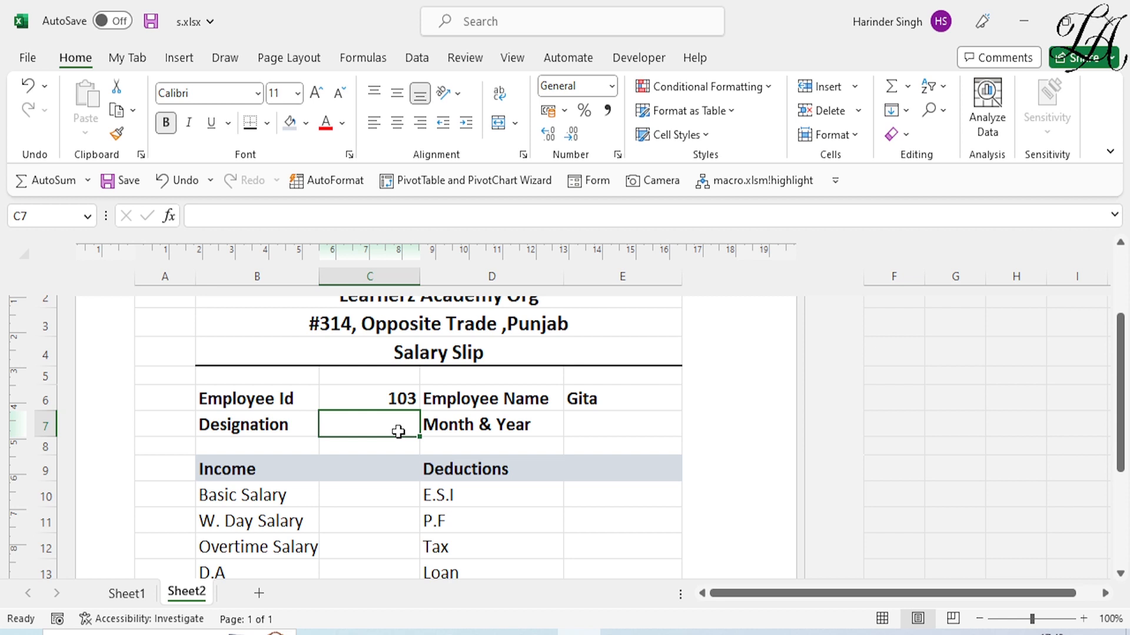
click(610, 406)
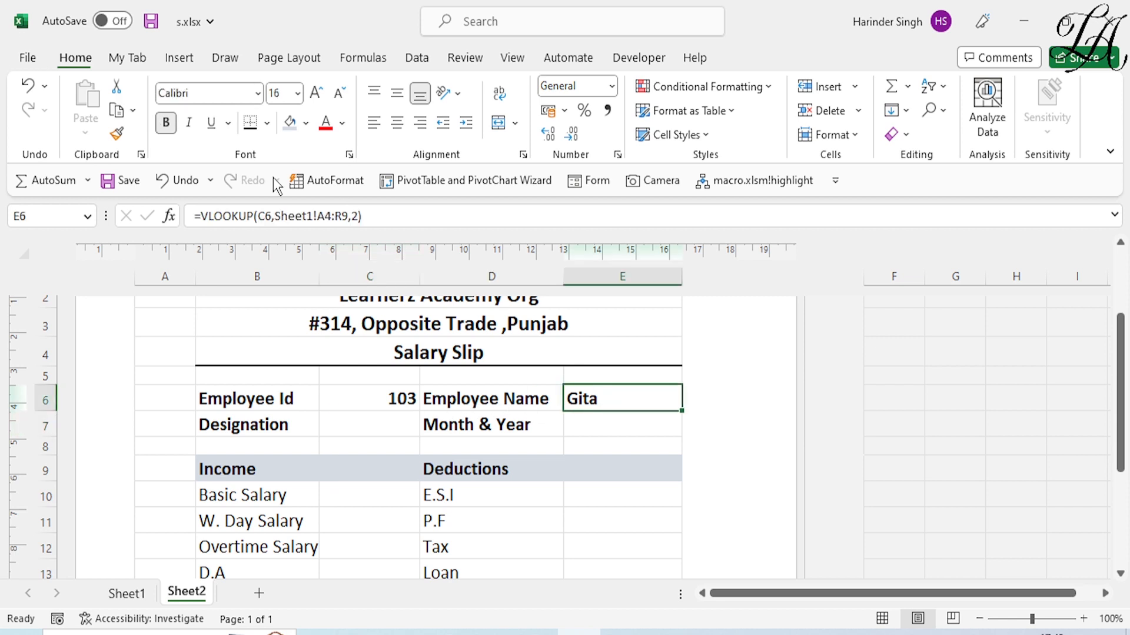
drag(368, 209, 193, 210)
key(ctrl+c)
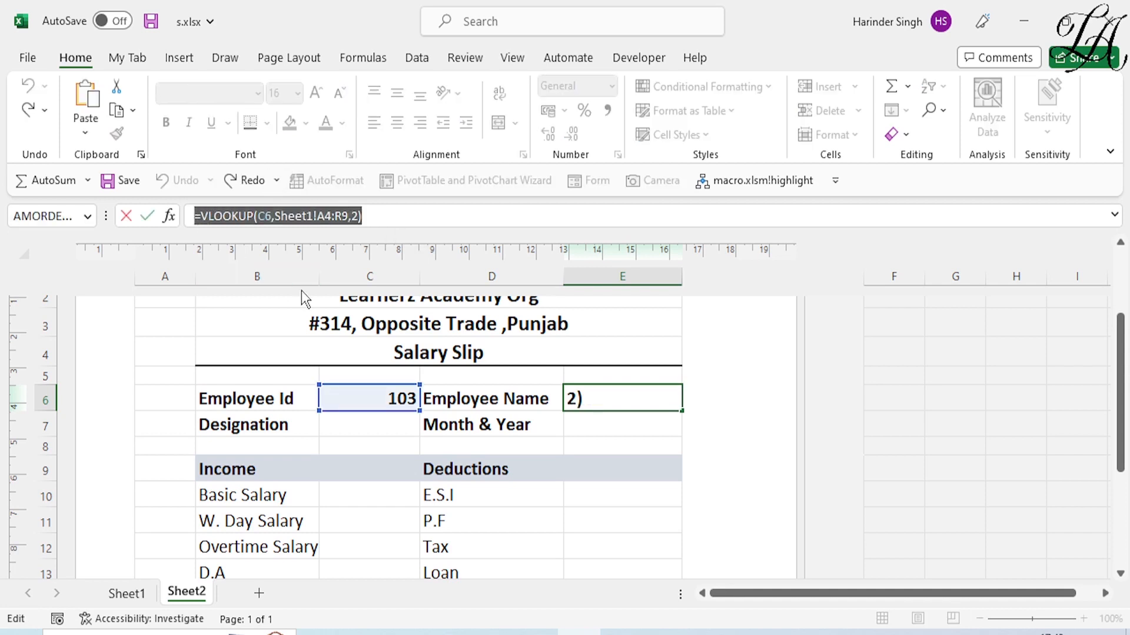
key(Return)
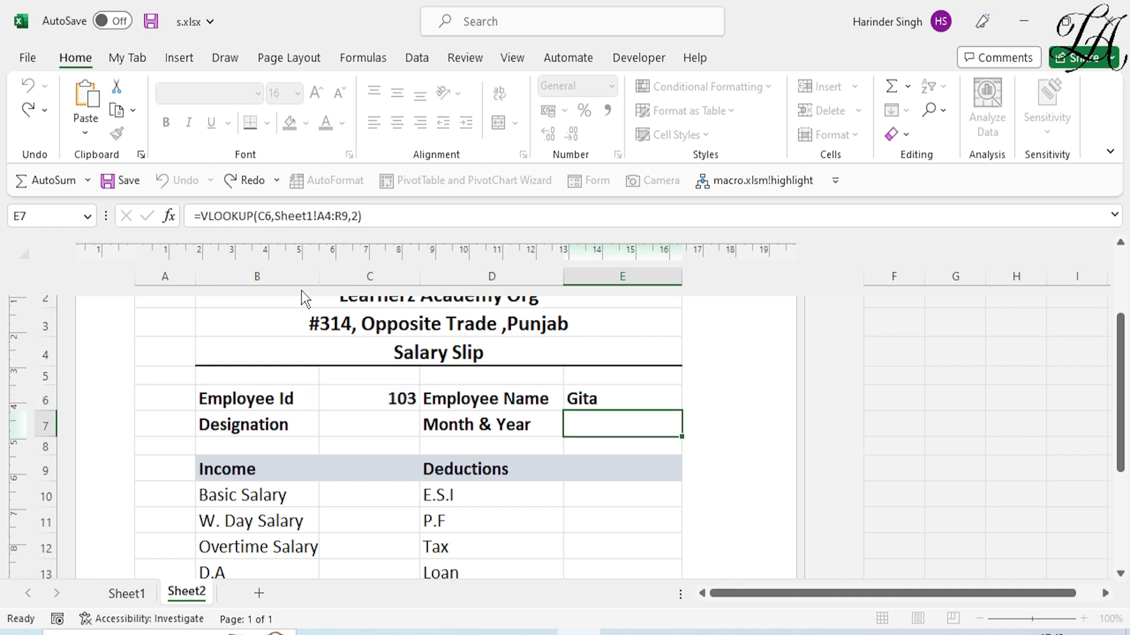
click(366, 427)
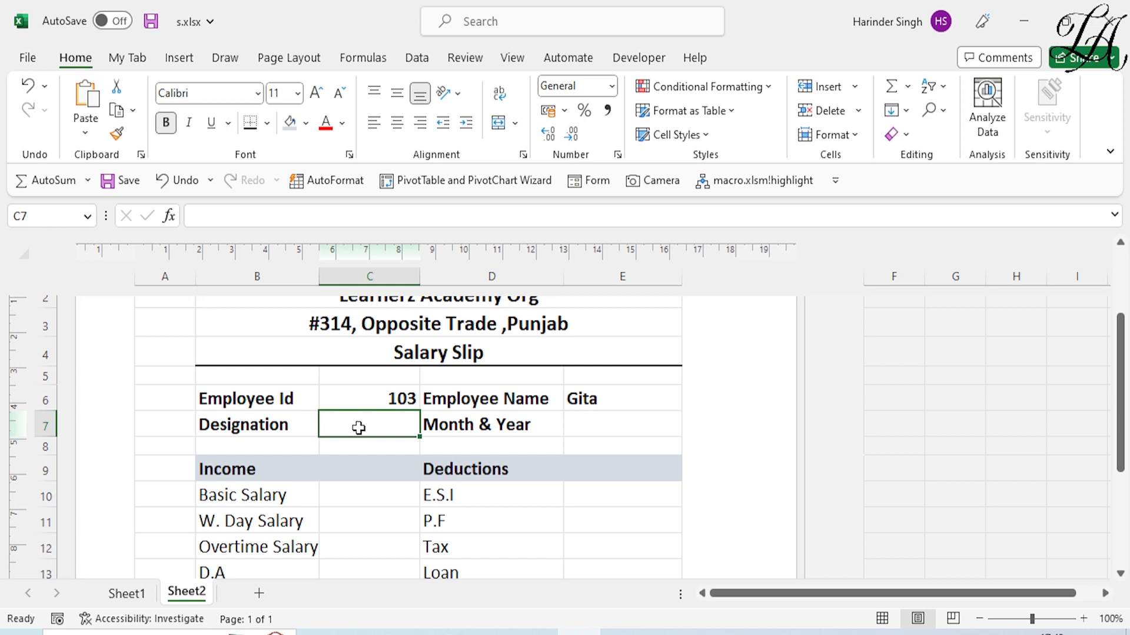
key(ctrl+v)
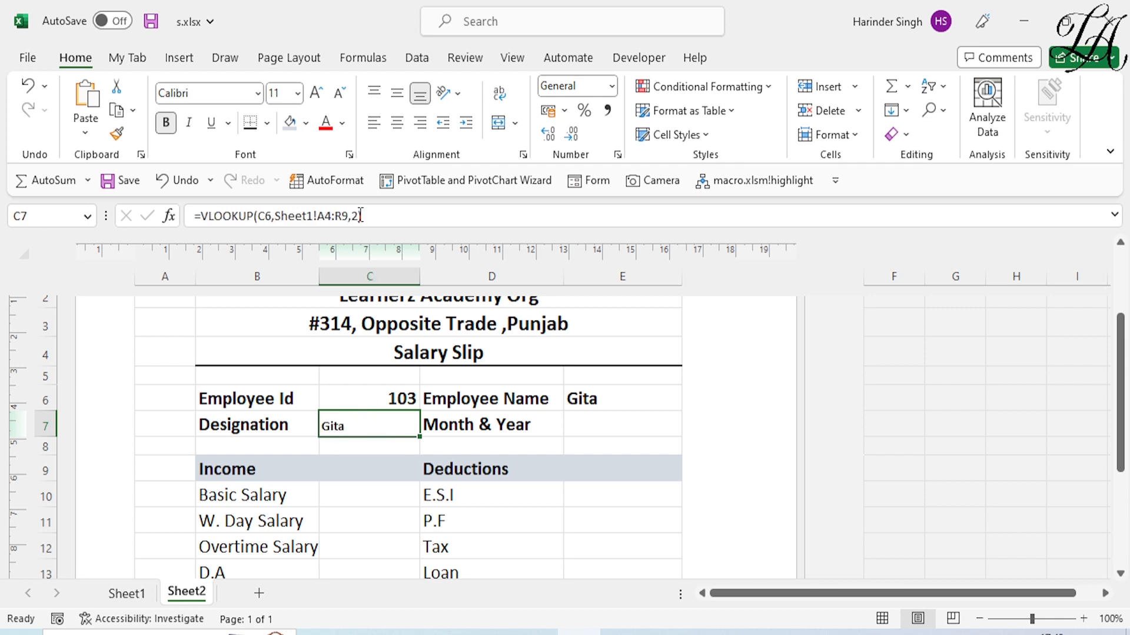
Check the Designation column's position on Sheet1 and change the column index in the C7 formula to 3
click(120, 595)
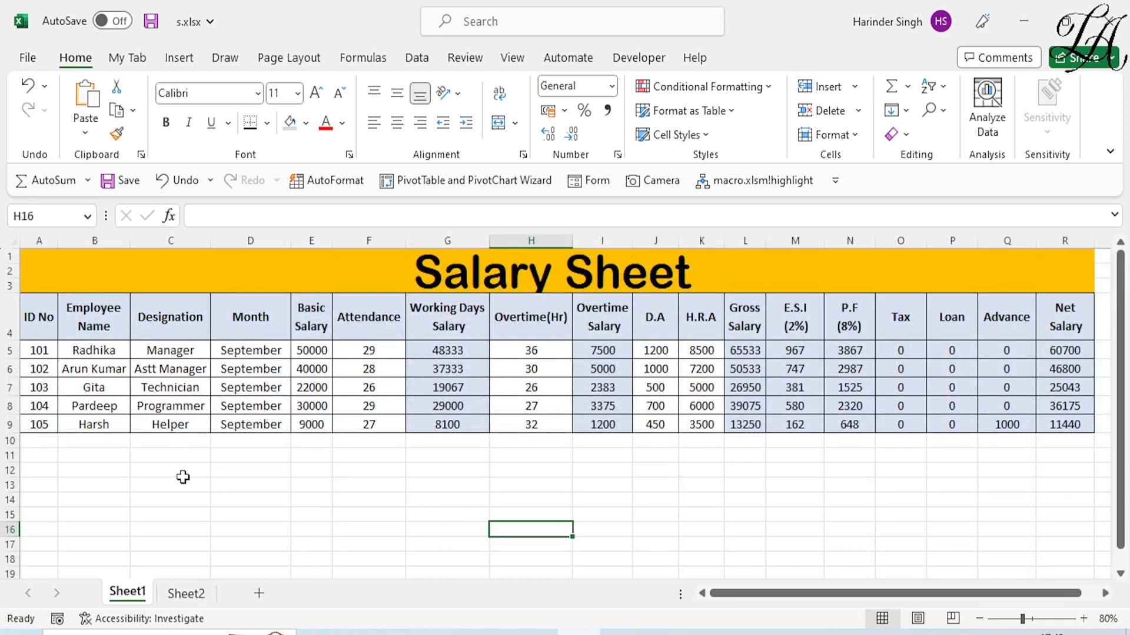
click(180, 602)
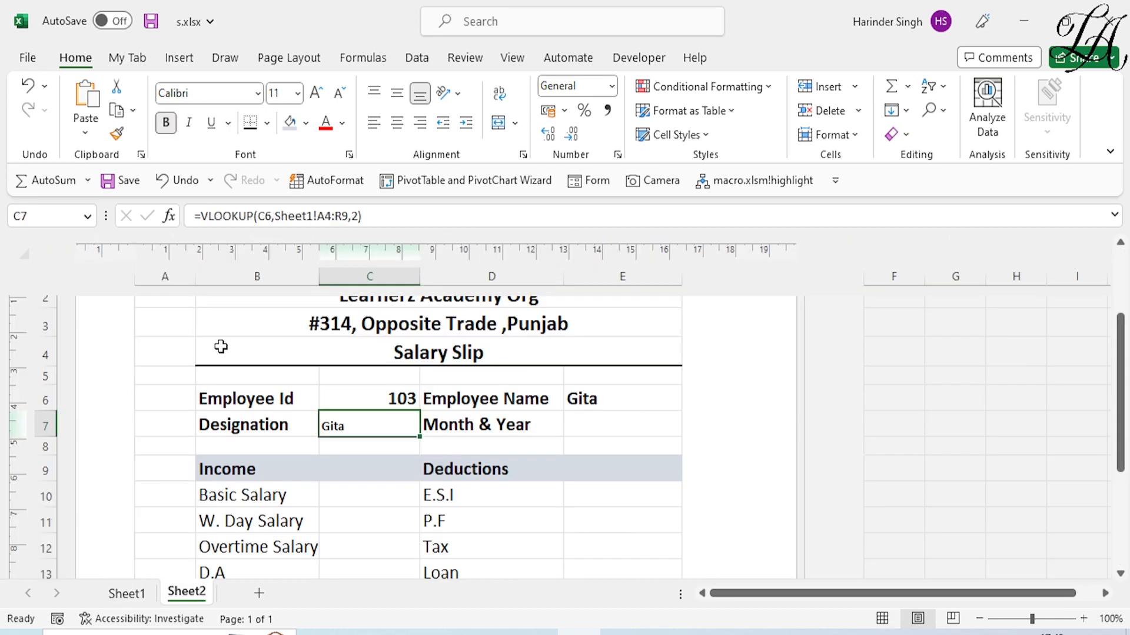
click(360, 216)
click(360, 216)
key(BackSpace)
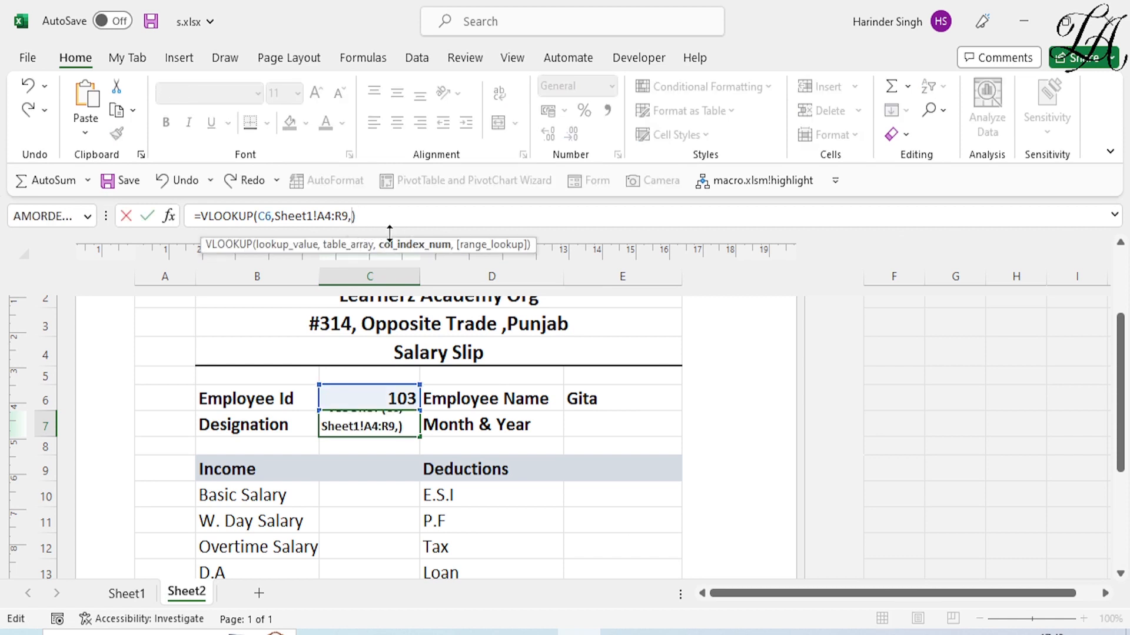
text(3)
key(Return)
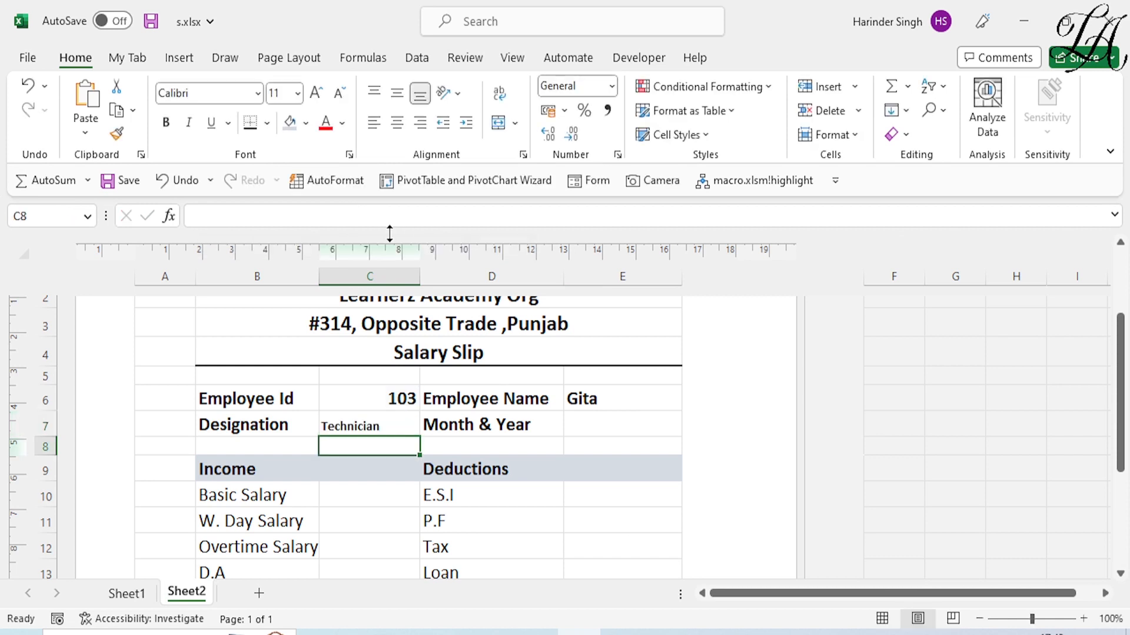
Increase the font size of the Designation value in C7 to 16
click(359, 423)
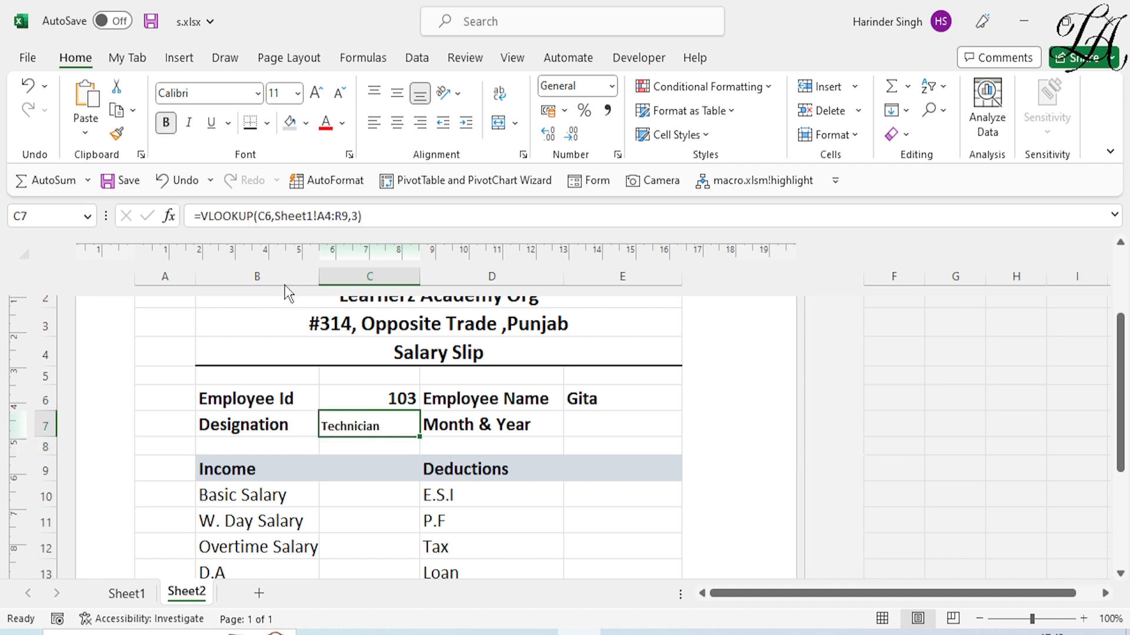
click(319, 100)
click(320, 100)
click(319, 100)
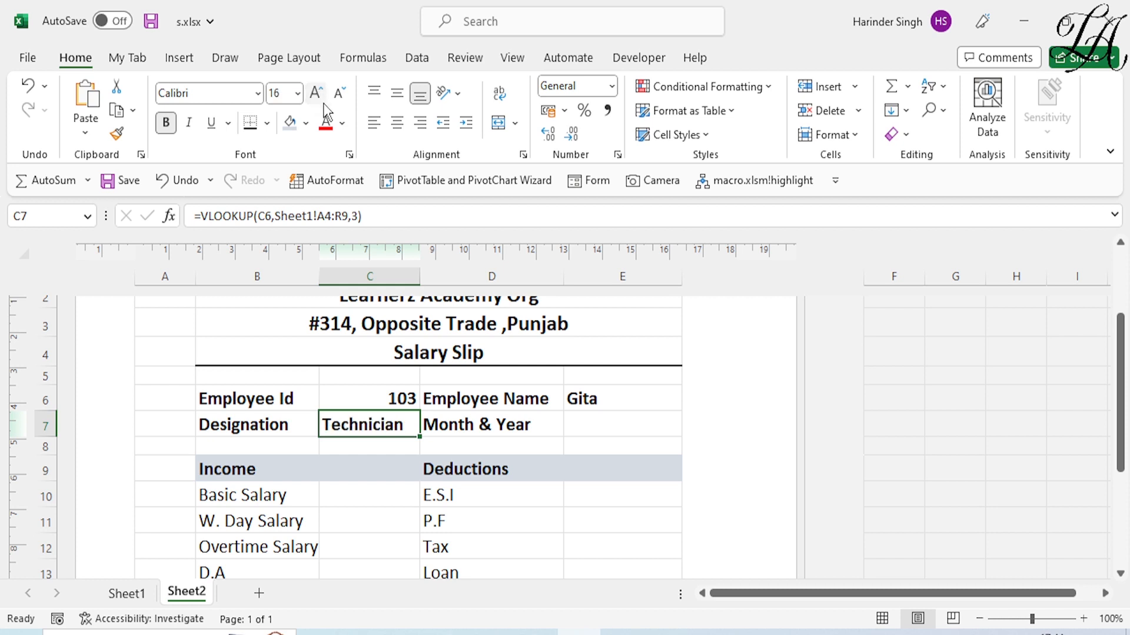
Paste the copied VLOOKUP formula into the Month & Year value cell E7 and set its column index to 4
click(612, 428)
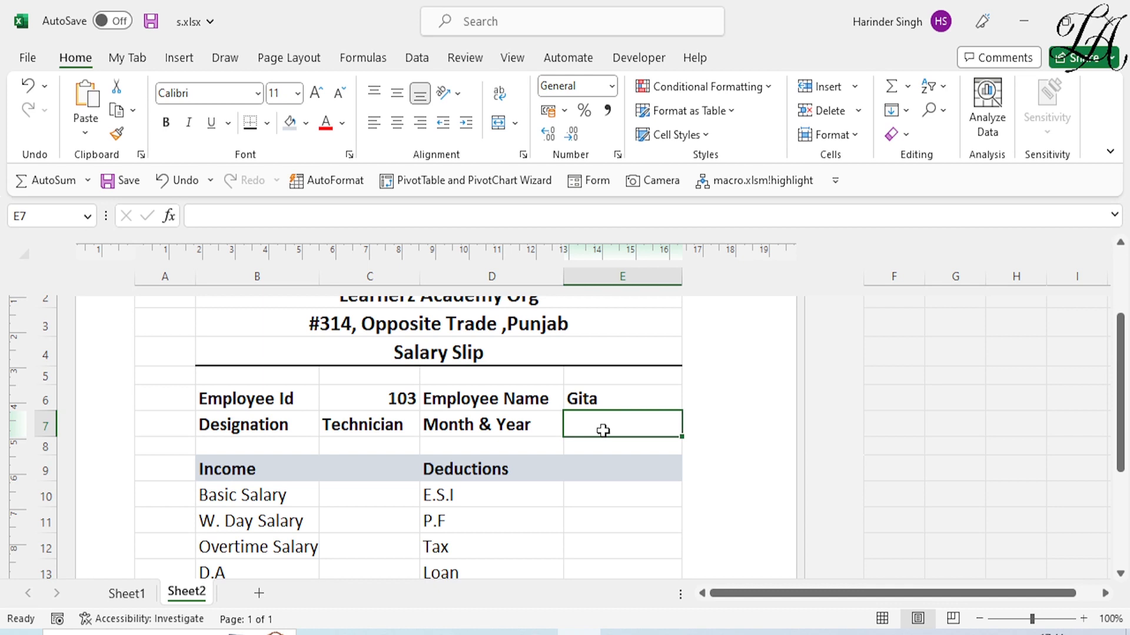
key(ctrl+v)
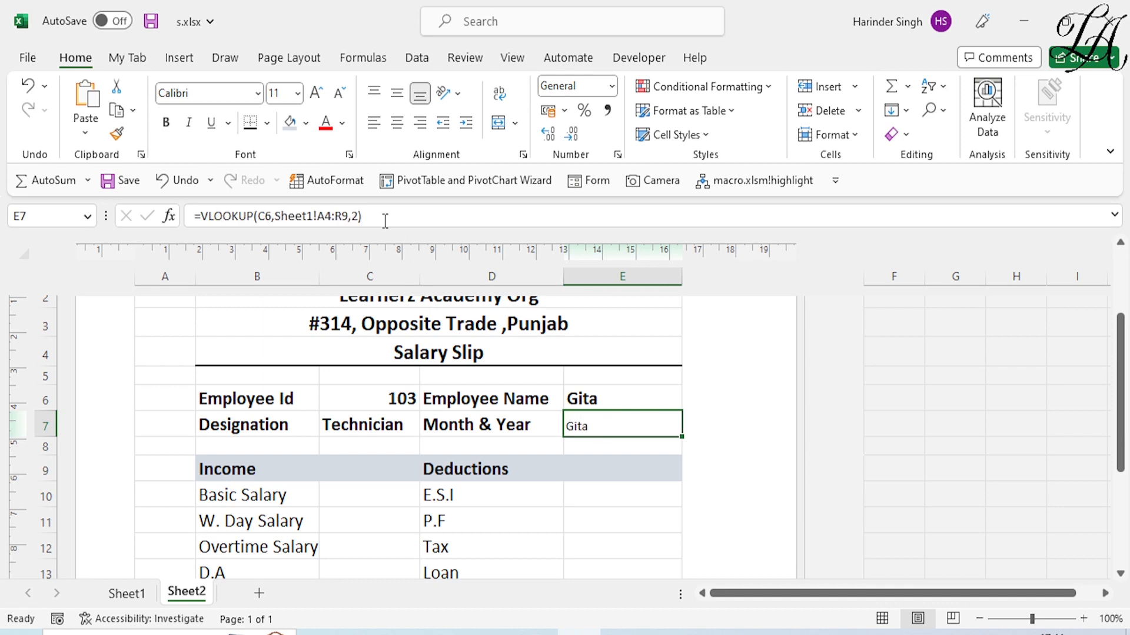
click(360, 215)
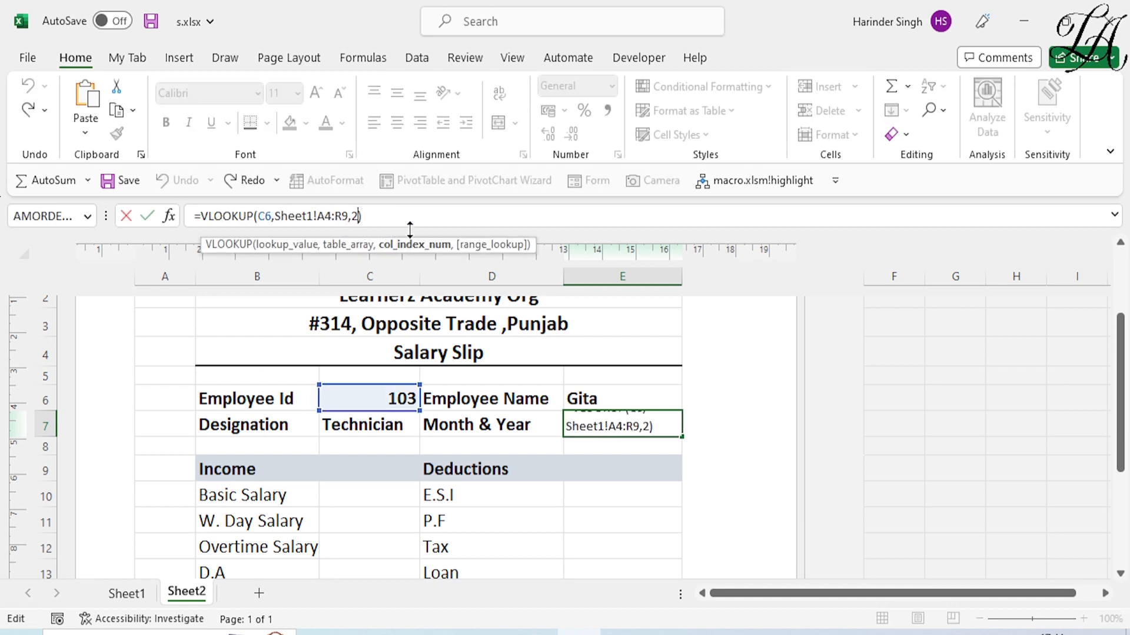
key(BackSpace)
text(4)
key(Return)
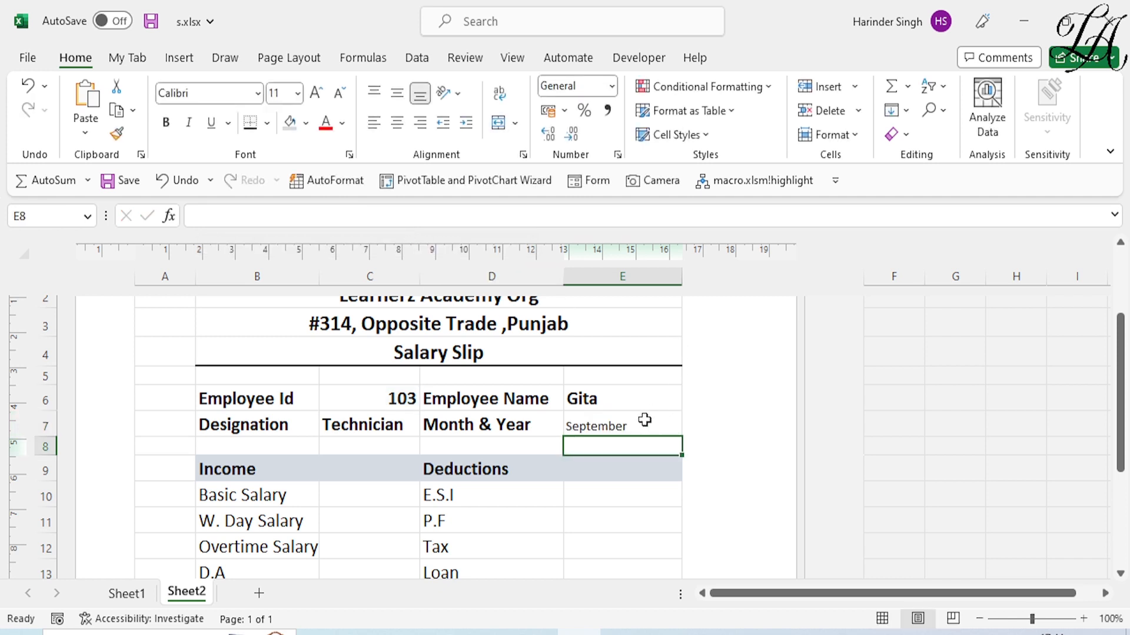
Make the Month & Year value in E7 bold and increase its font size to 16
click(645, 419)
click(166, 122)
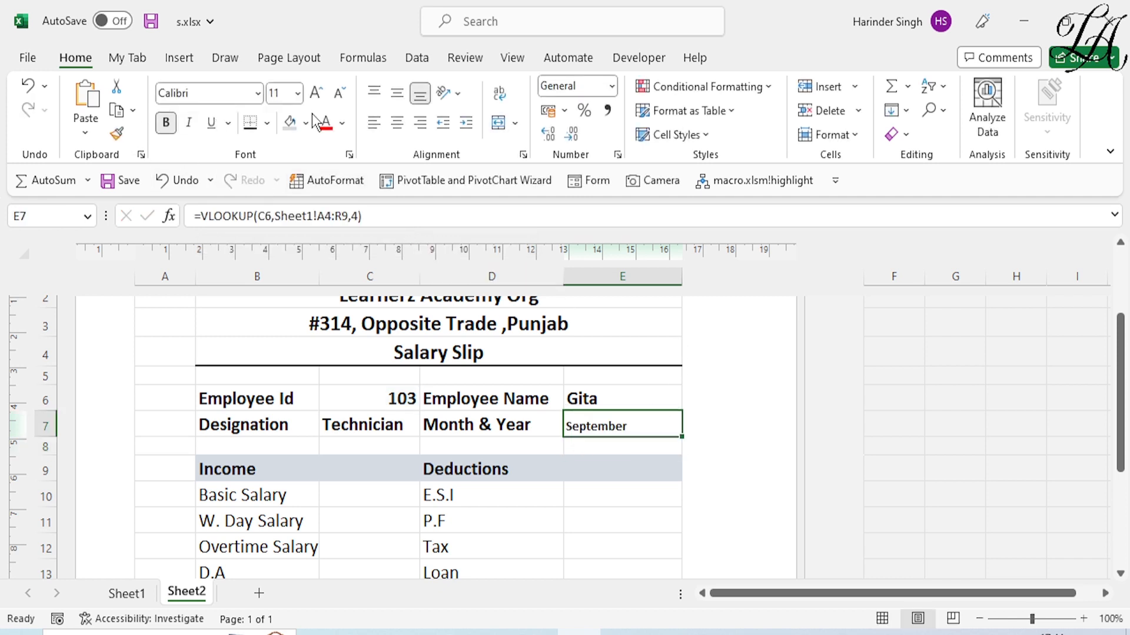
click(321, 97)
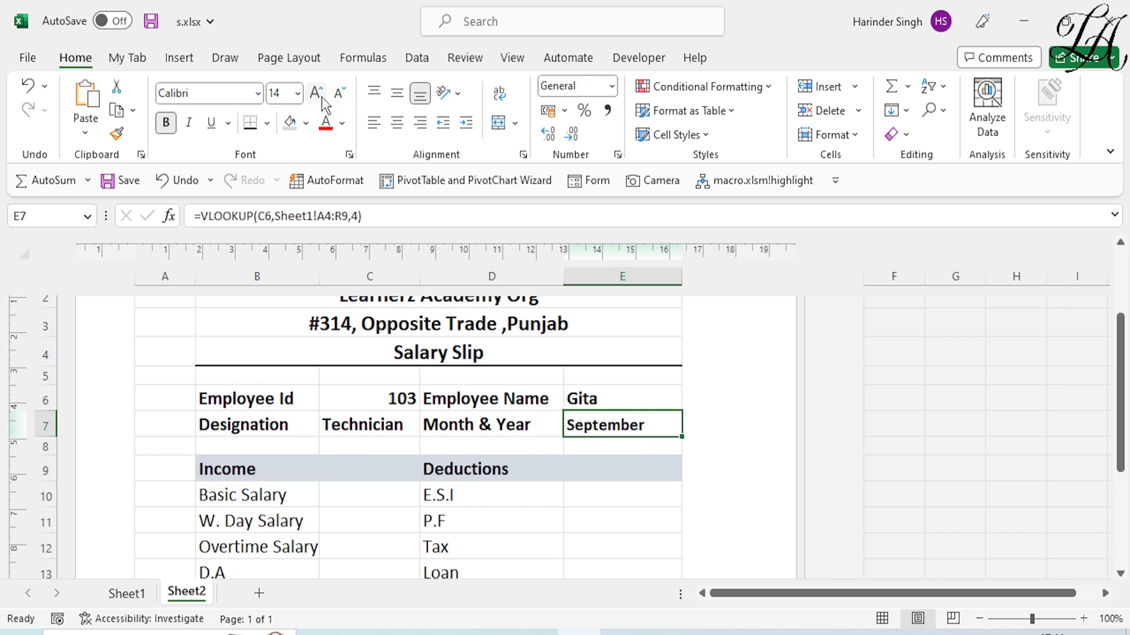
click(322, 99)
click(529, 479)
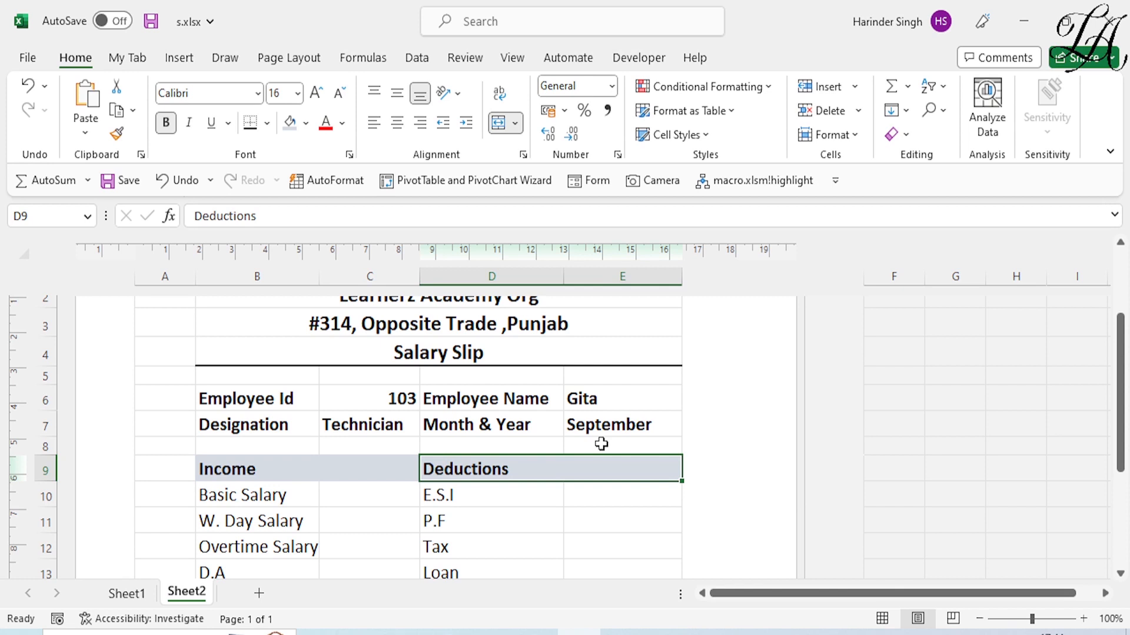
scroll(447, 485, down, 2)
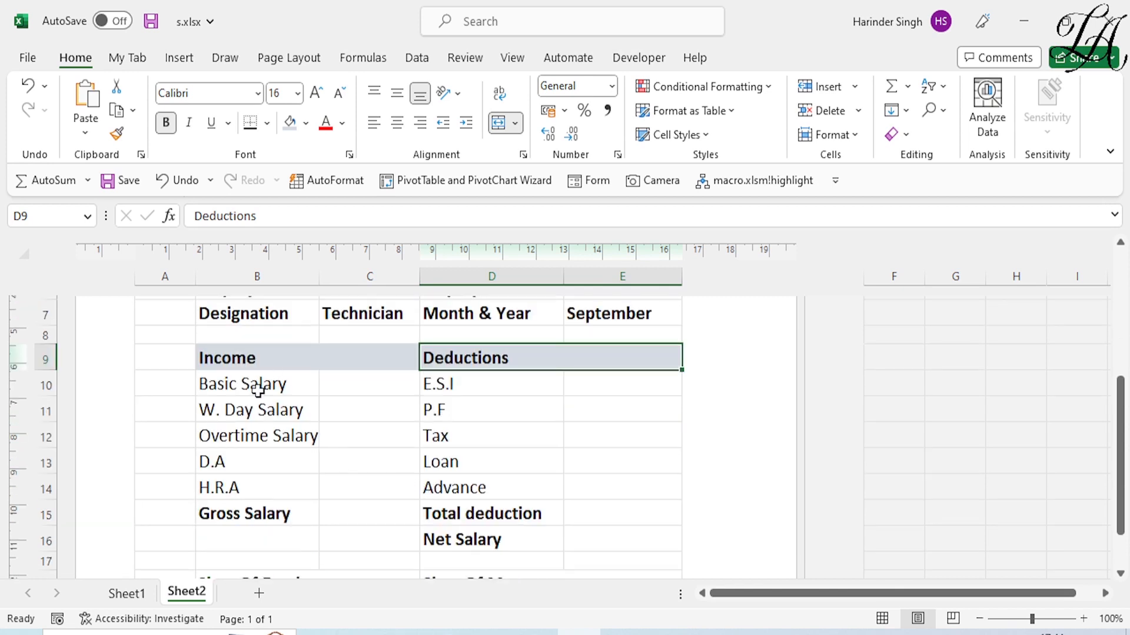
Check the Basic Salary column's position on Sheet1, then paste the VLOOKUP formula into C10 on Sheet2 with column index 5
click(349, 386)
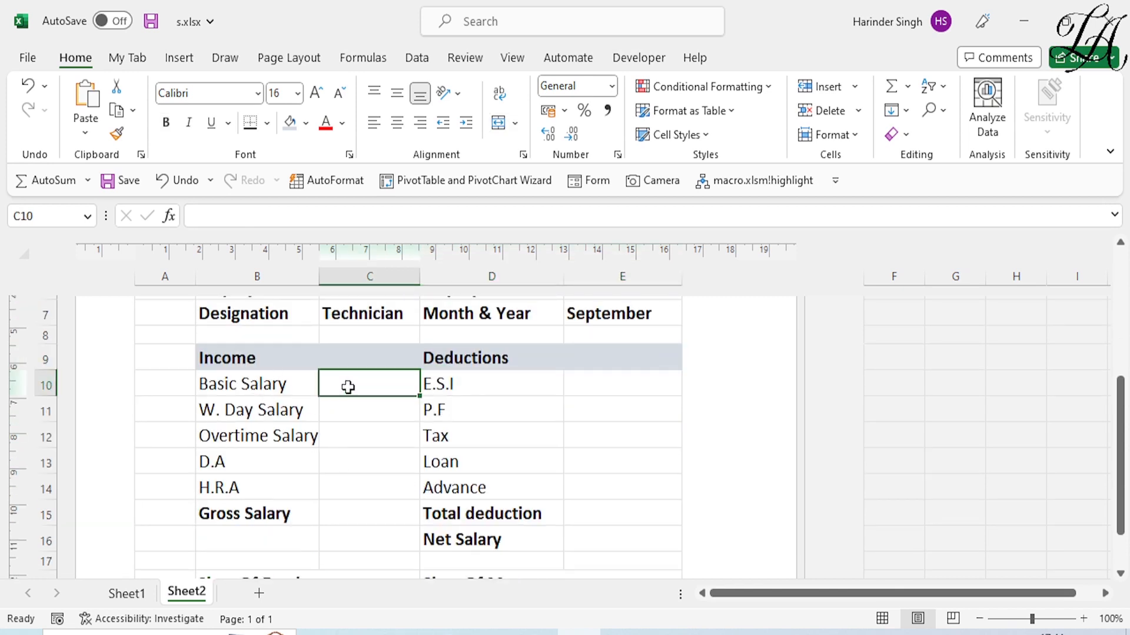
click(128, 594)
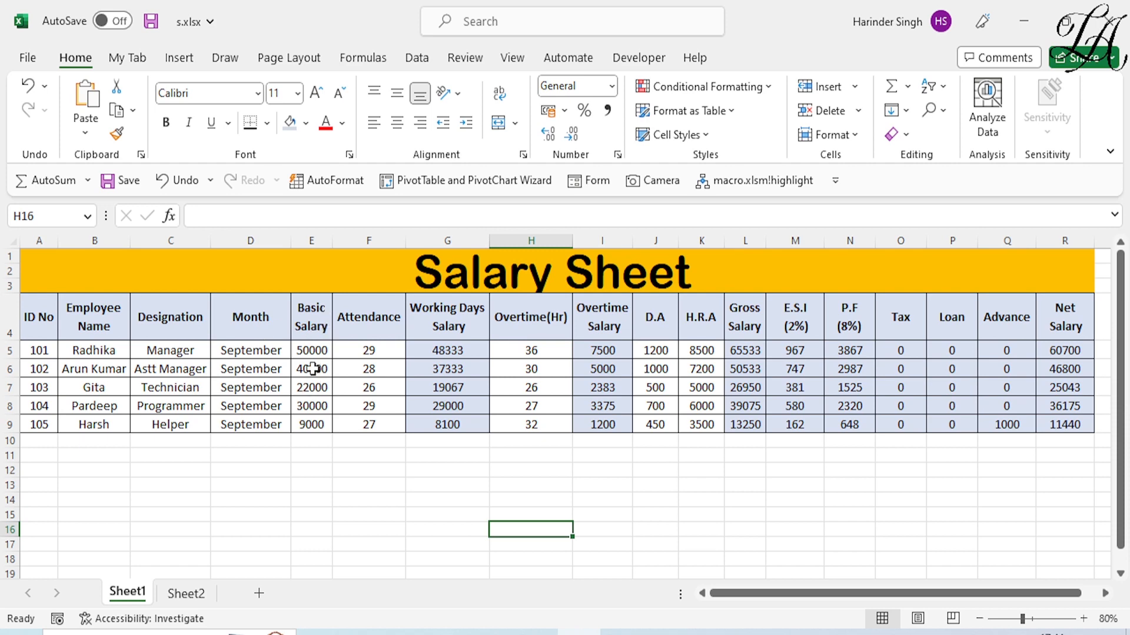
click(187, 594)
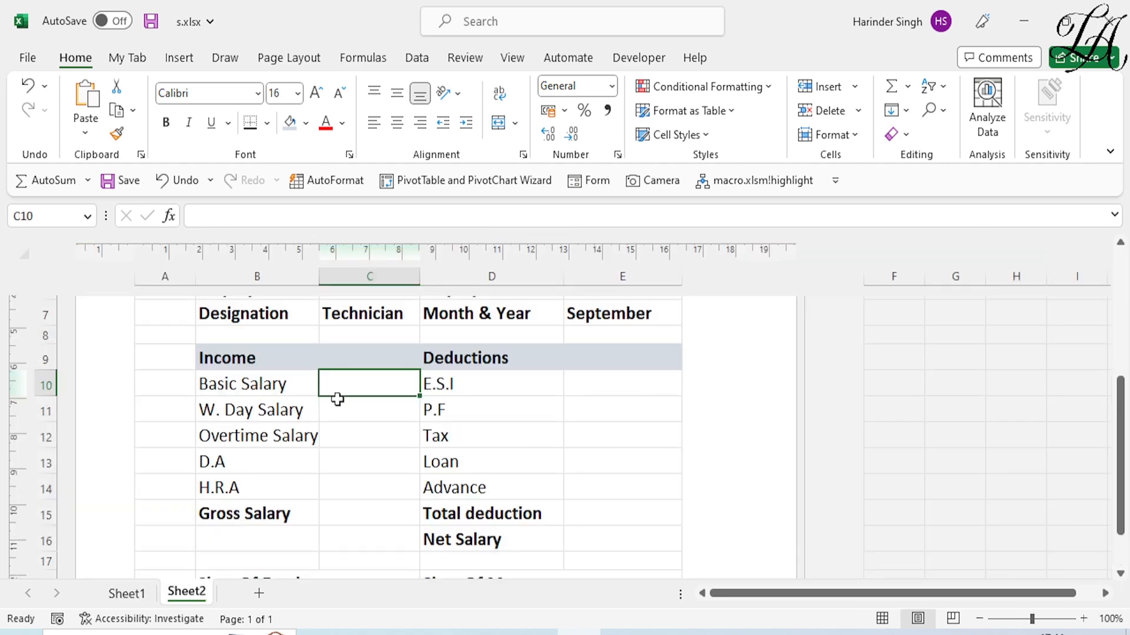
key(ctrl+v)
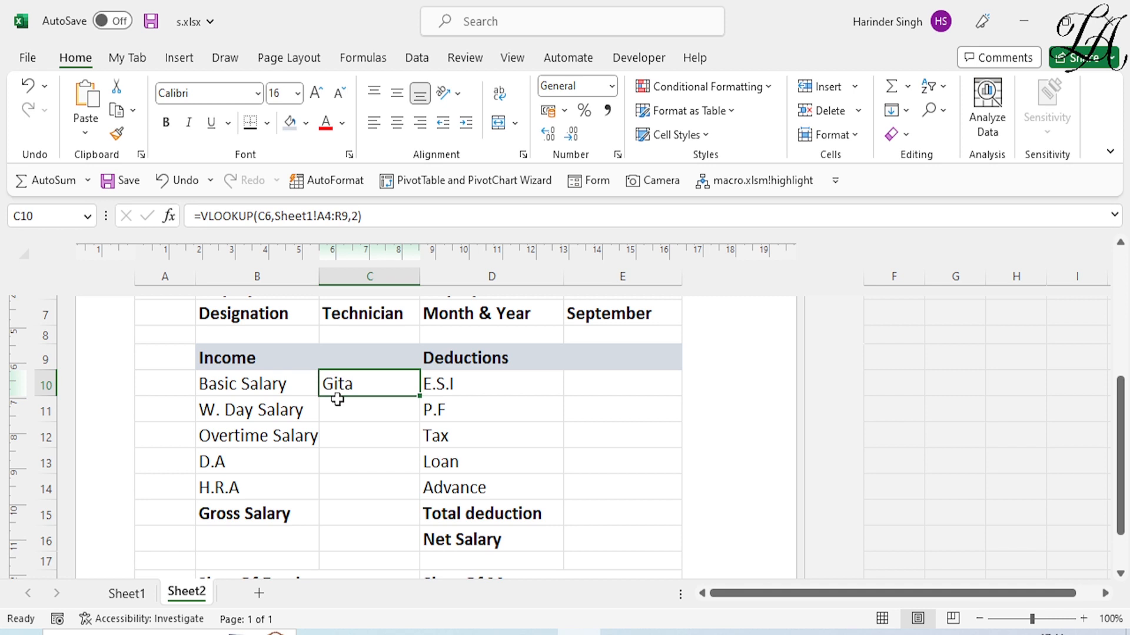
click(359, 216)
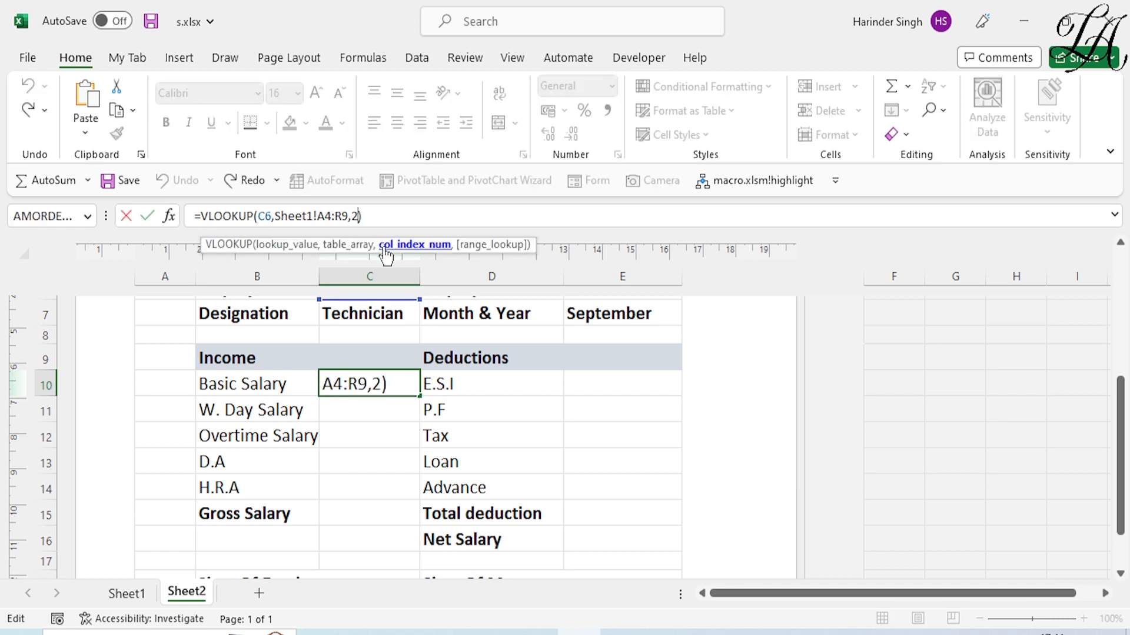
key(BackSpace)
text(5)
key(Return)
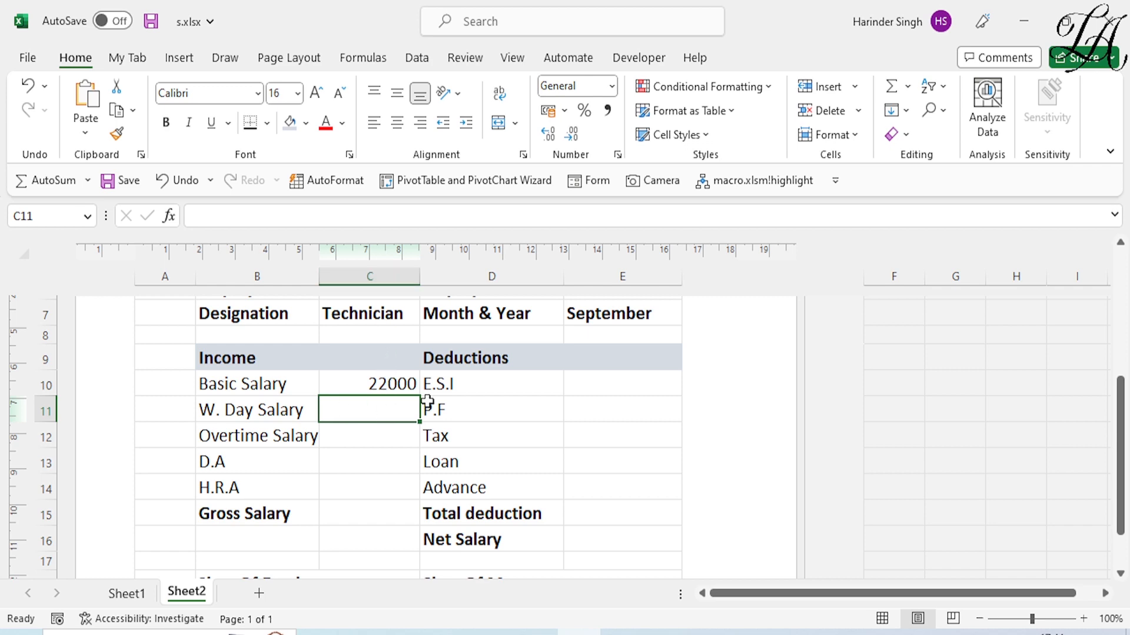
Check the Working Days Salary column's position on Sheet1 and paste the copied VLOOKUP formula into the Overtime Salary value cell C12 on Sheet2
click(126, 593)
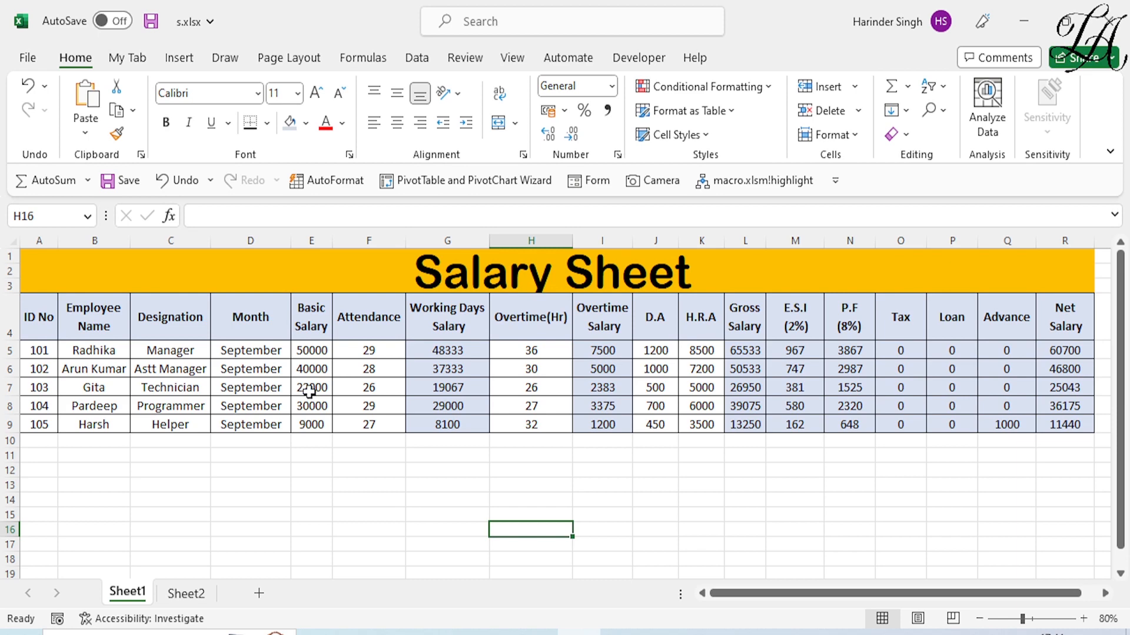
click(186, 594)
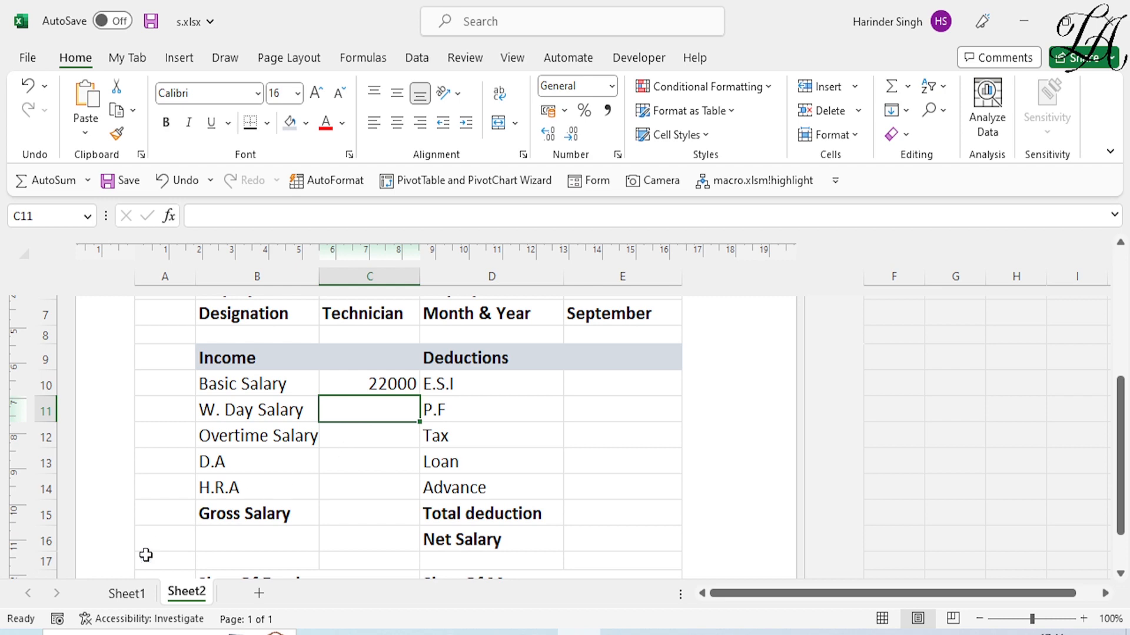
click(127, 593)
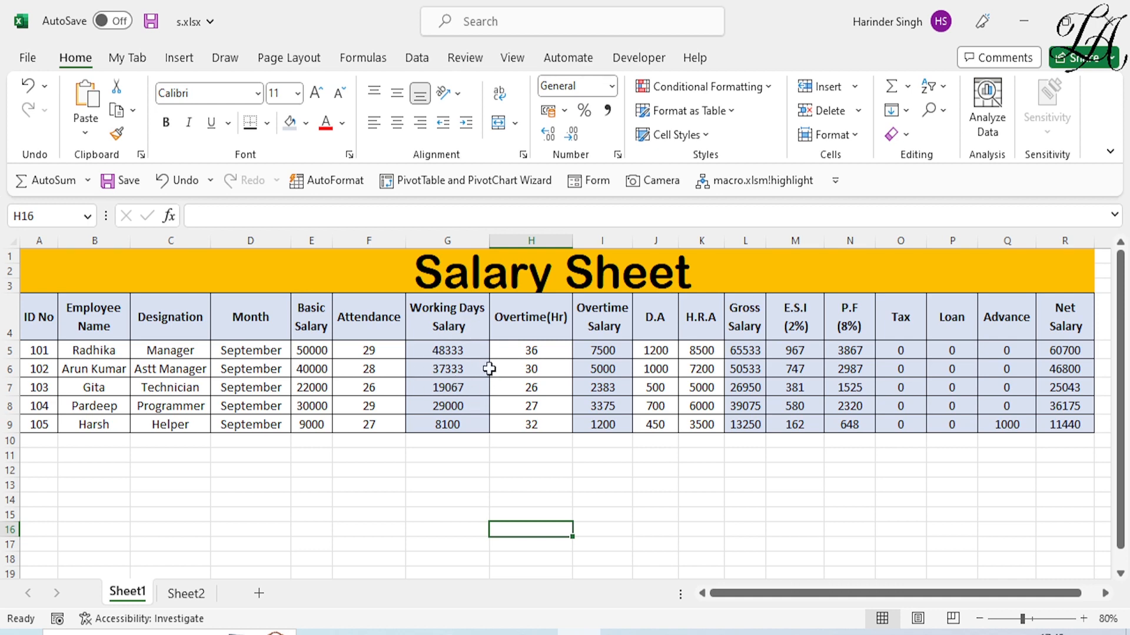
click(187, 594)
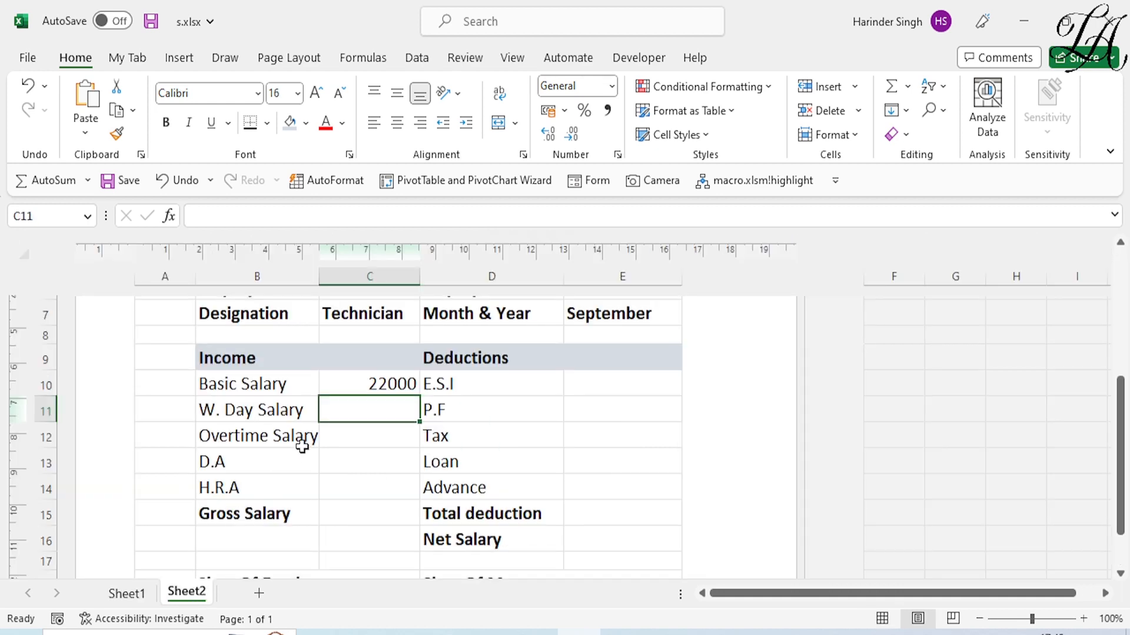
click(351, 440)
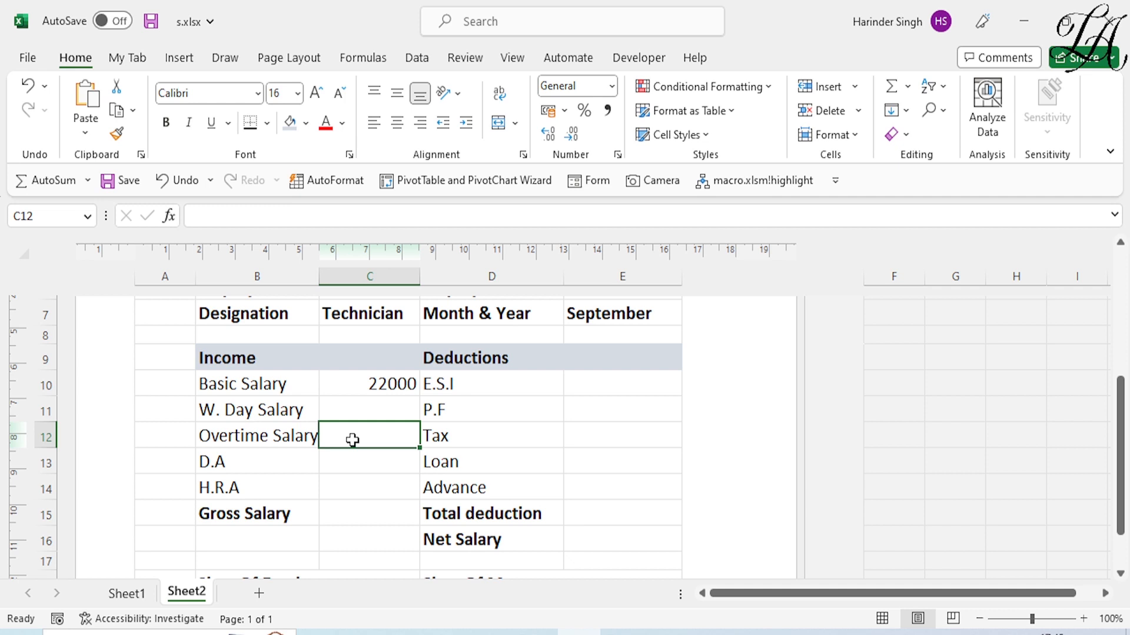
text(=VLOOKUP(C6,Sheet1!A4:R9,2))
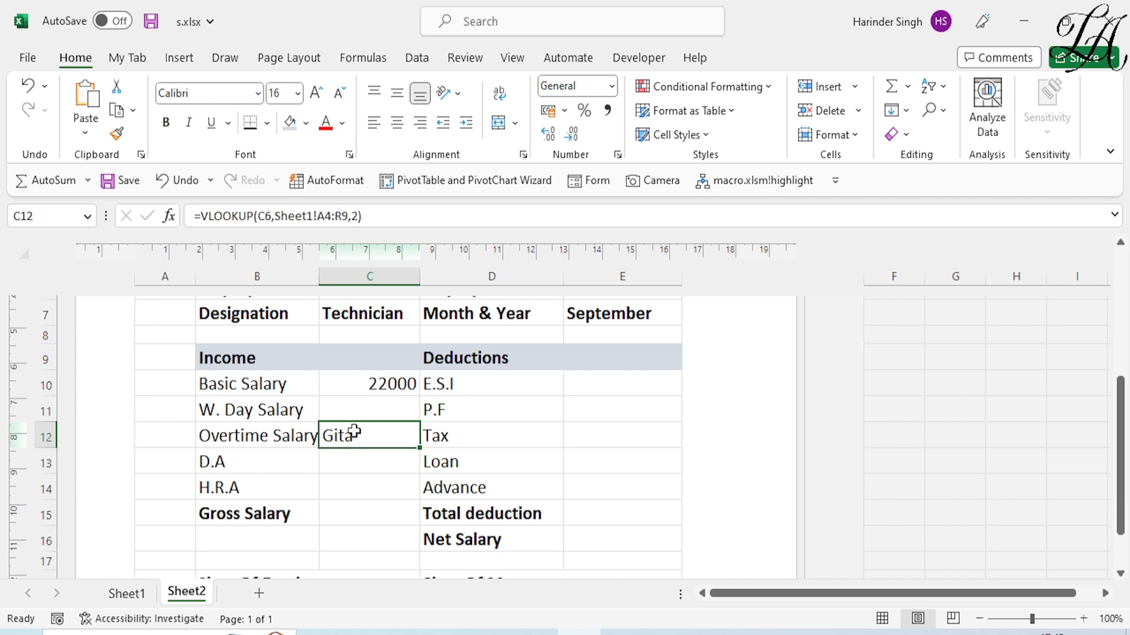
Paste the copied VLOOKUP formula into the W. Day Salary value cell C11 and set its column index to 7
click(356, 415)
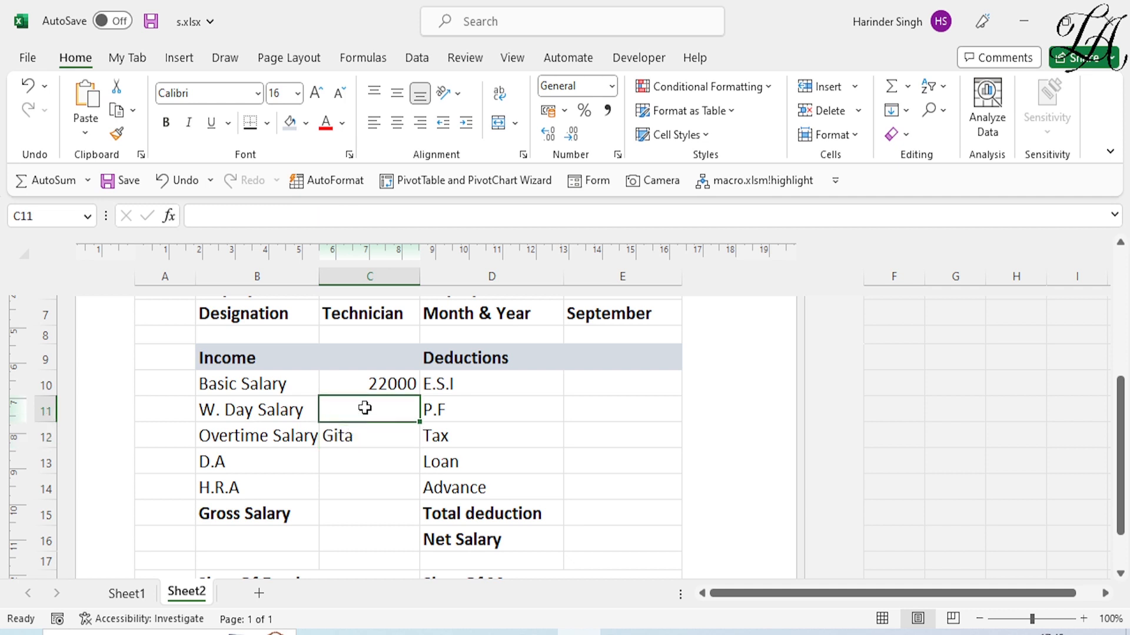
text(=VLOOKUP(C6,Sheet1!A4:R9,2))
click(356, 216)
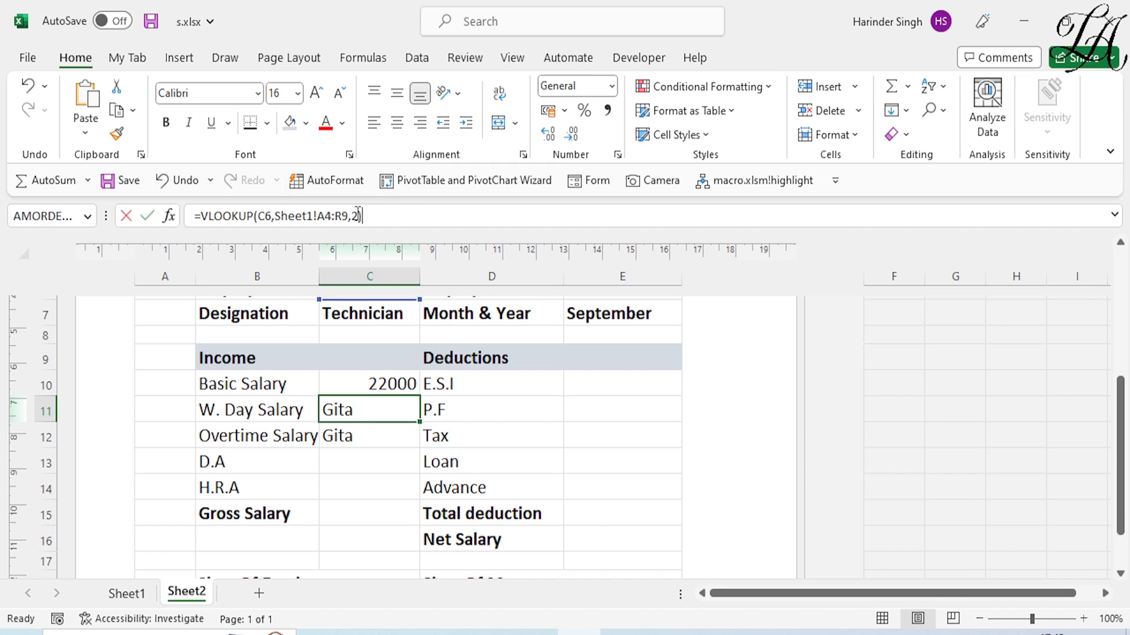
key(BackSpace)
text(3)
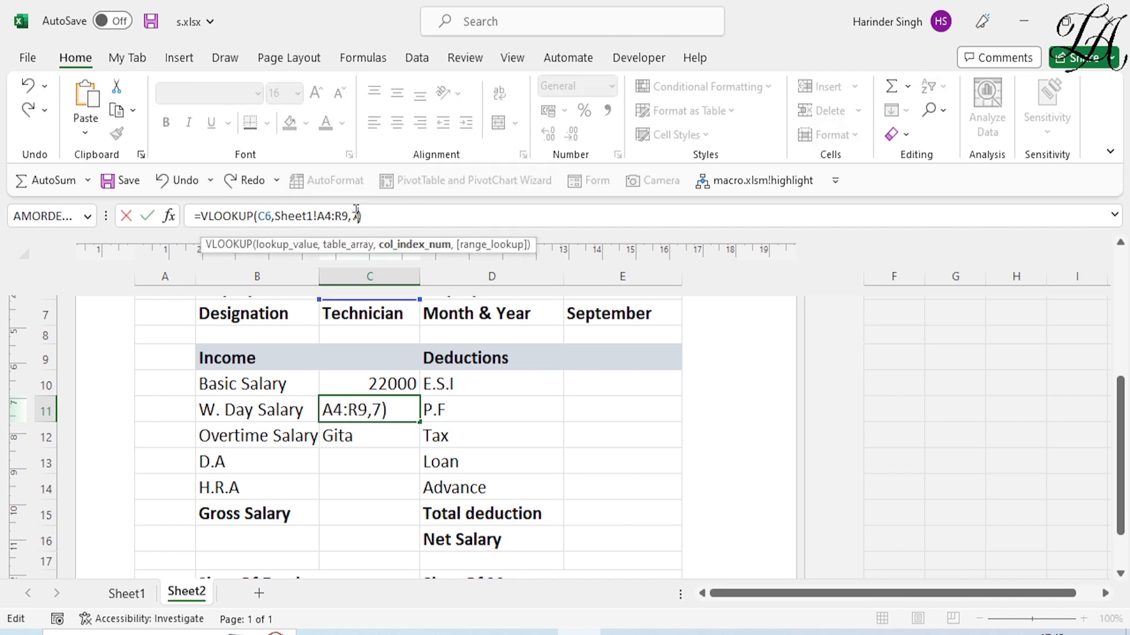
key(Return)
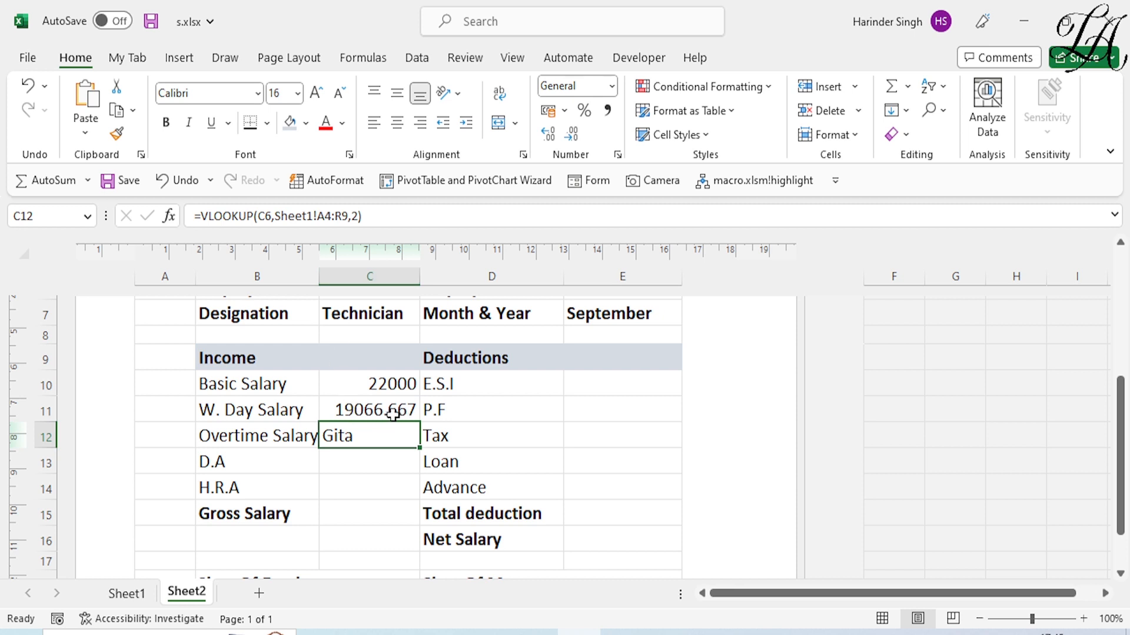
Reduce the W. Day Salary value in C11 to zero decimal places
click(393, 414)
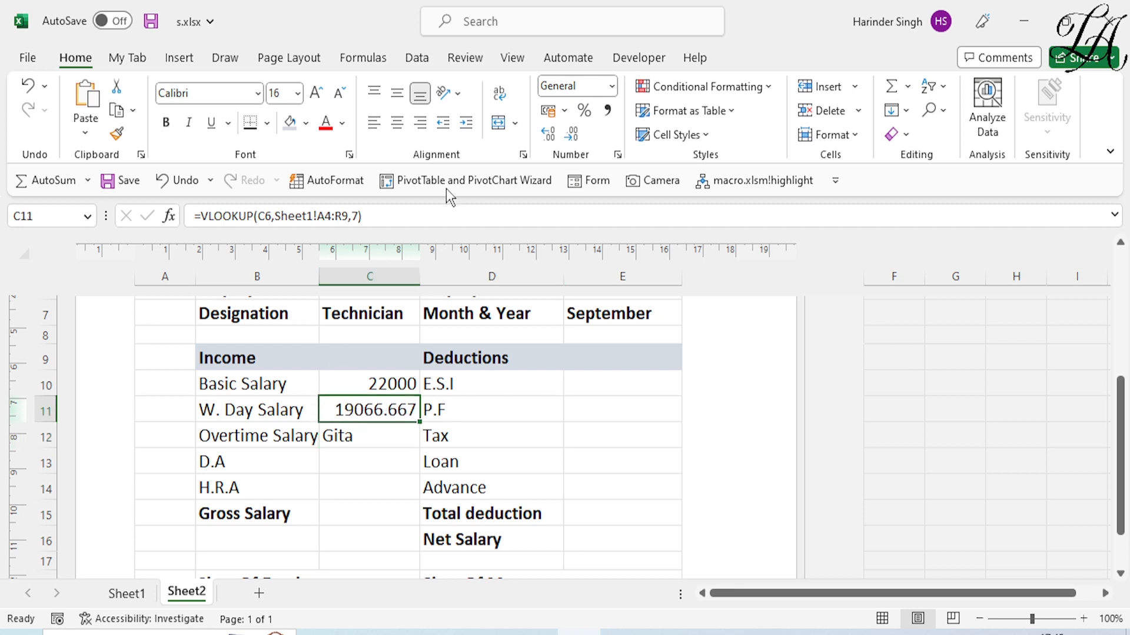
click(570, 140)
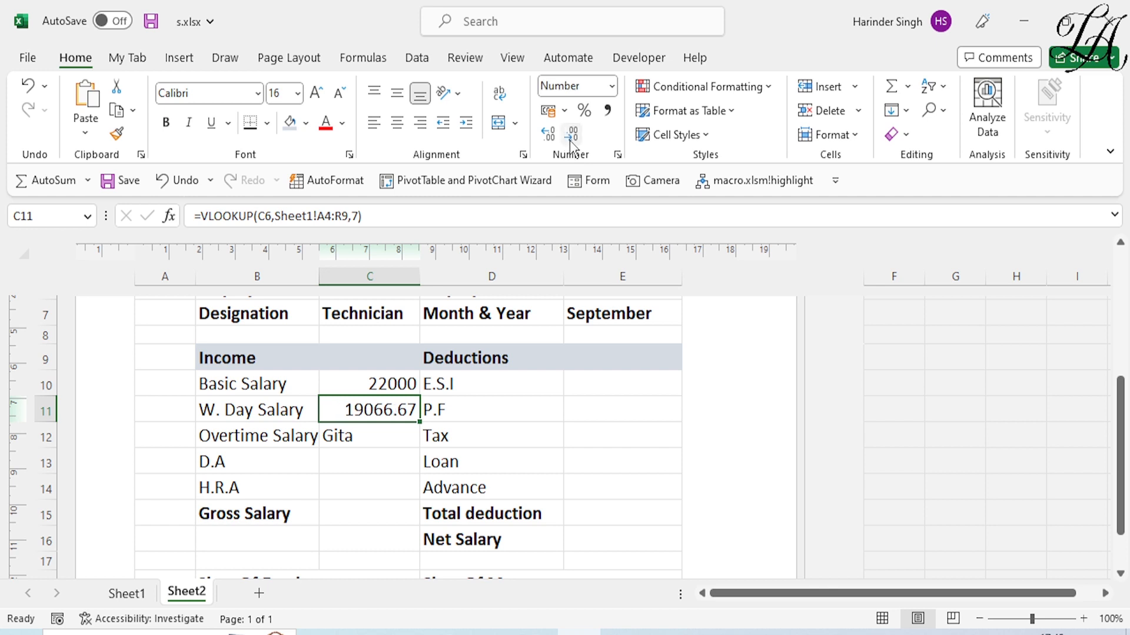
click(570, 140)
click(569, 140)
Check the Overtime Salary column's position on Sheet1 and change the column index in the C12 formula on Sheet2 to 9
click(369, 441)
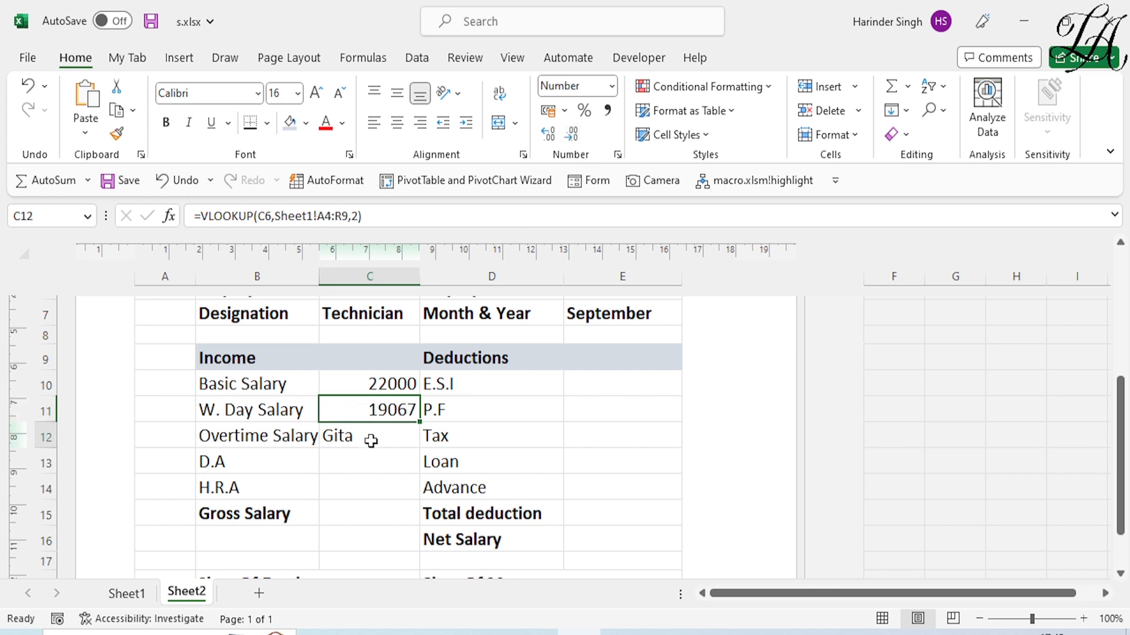
click(127, 594)
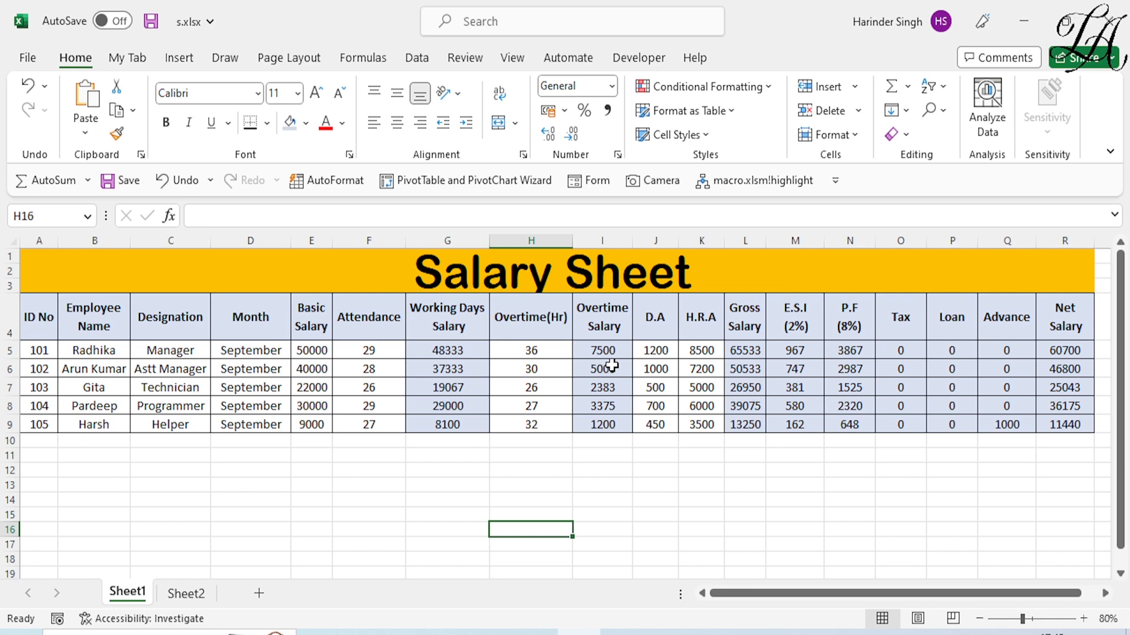
click(186, 593)
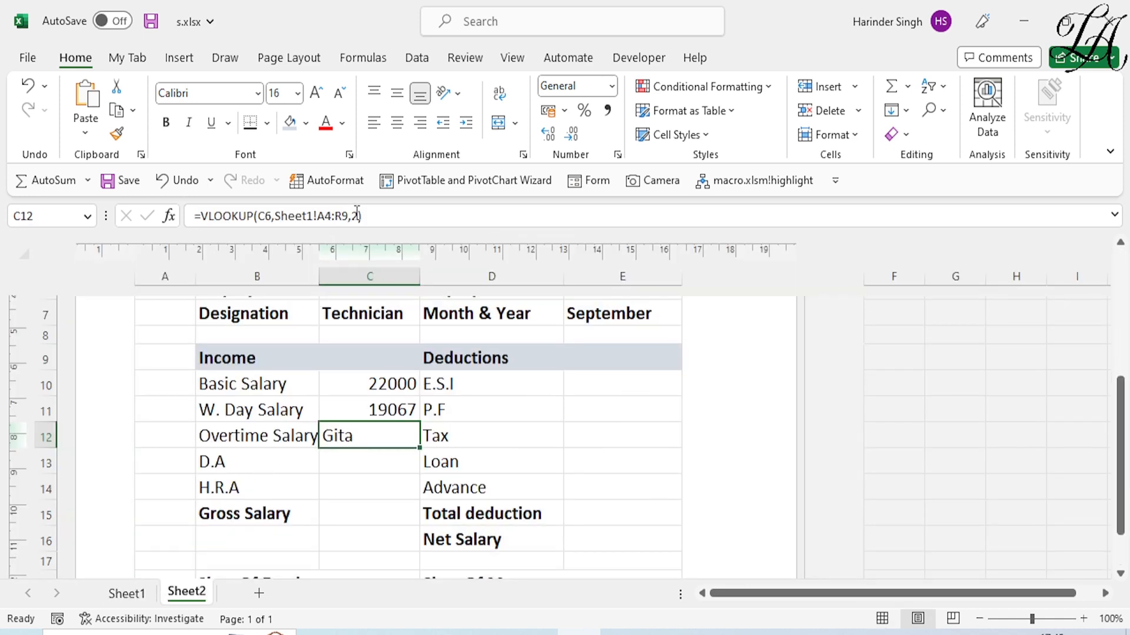
click(356, 215)
key(BackSpace)
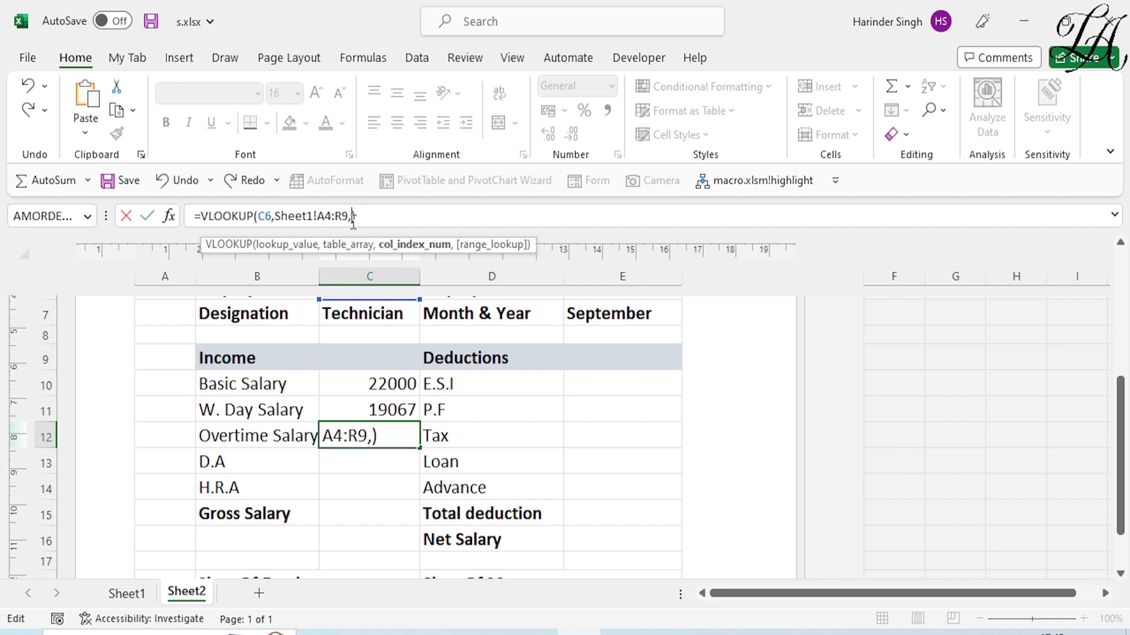
text(9)
key(Return)
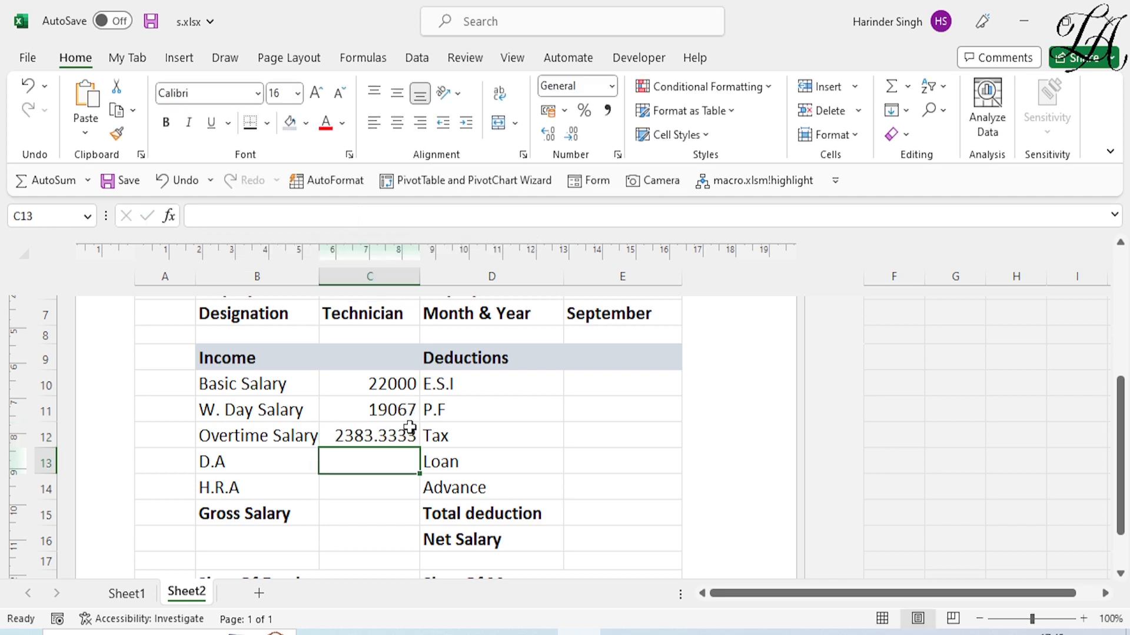
Reduce the Overtime Salary value in C12 to zero decimal places
click(386, 437)
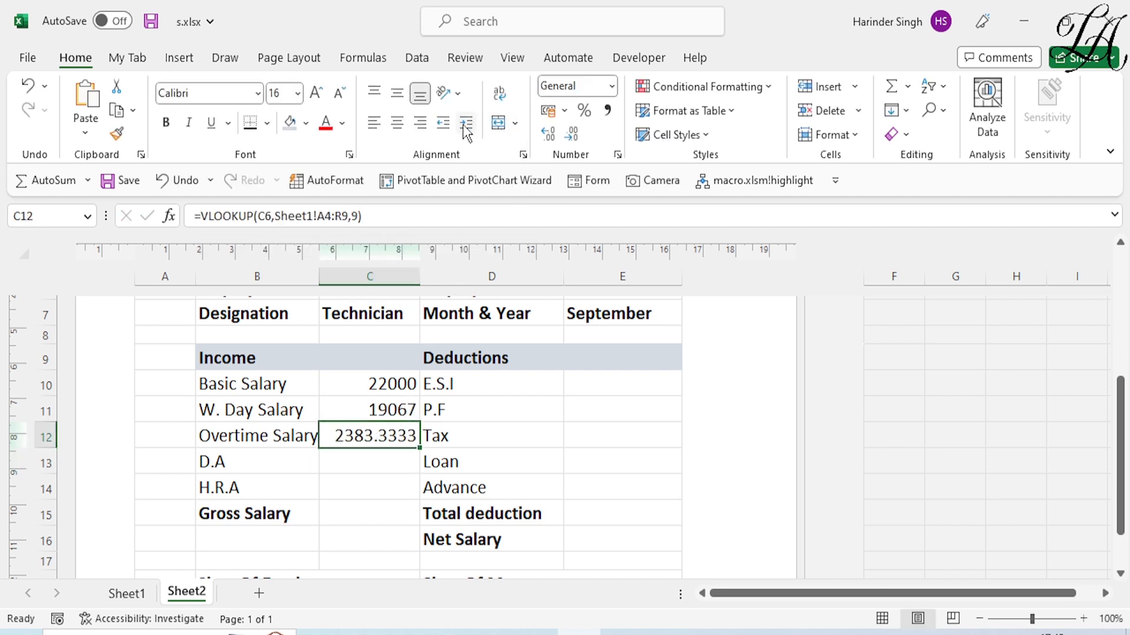
click(572, 136)
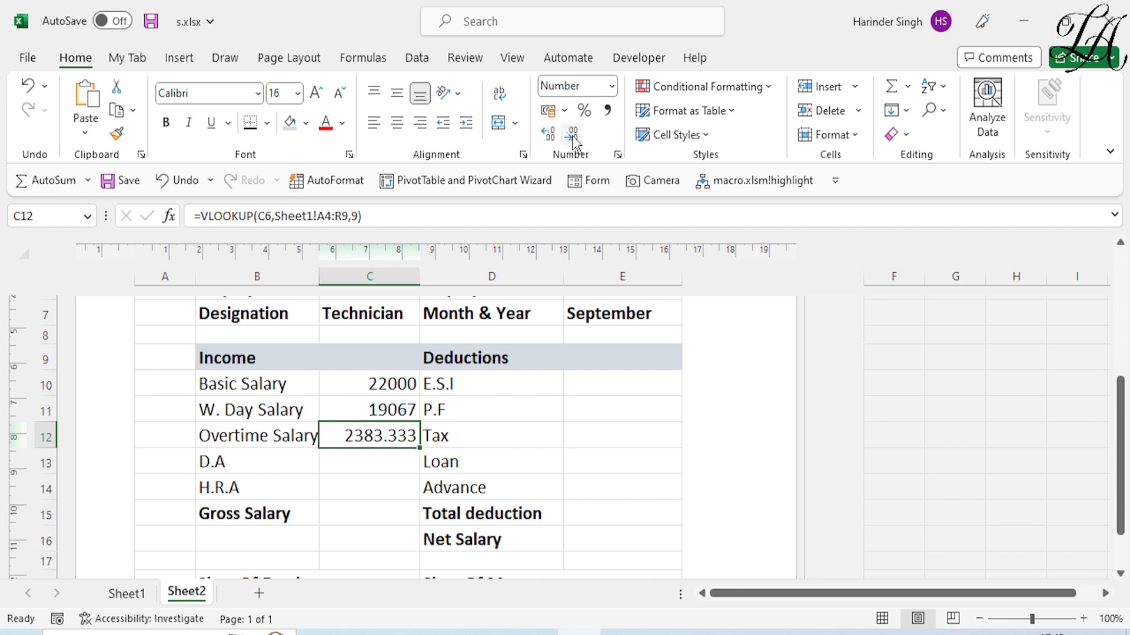
click(572, 135)
click(572, 135)
click(572, 135)
Check the D.A column's position on Sheet1, then paste the VLOOKUP formula into C13 on Sheet2 with column index 10
click(348, 462)
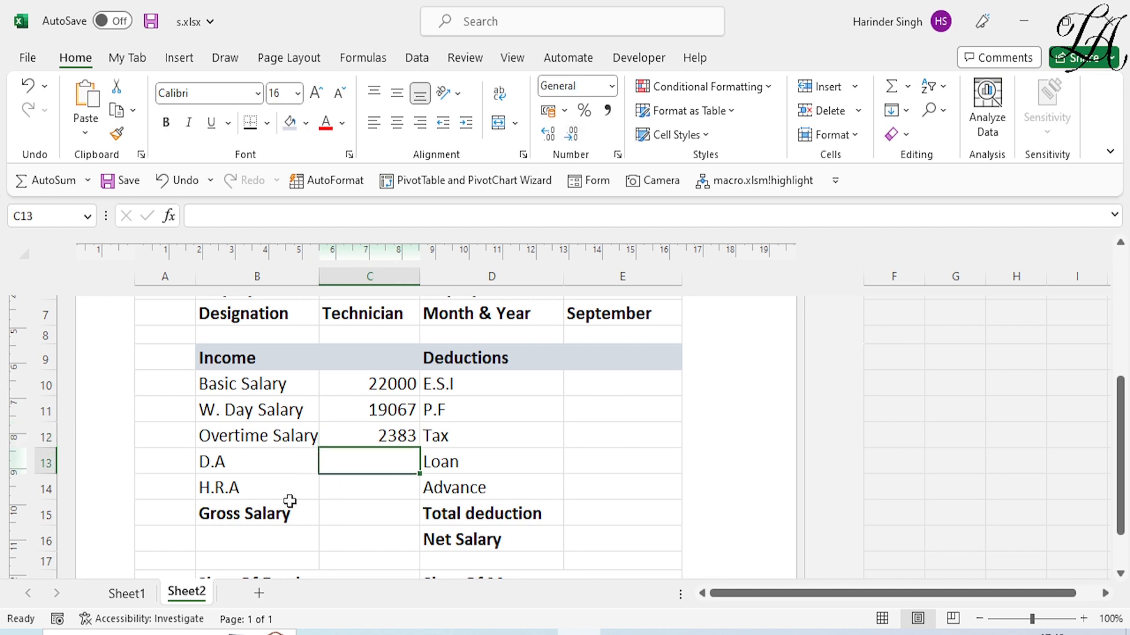
click(126, 593)
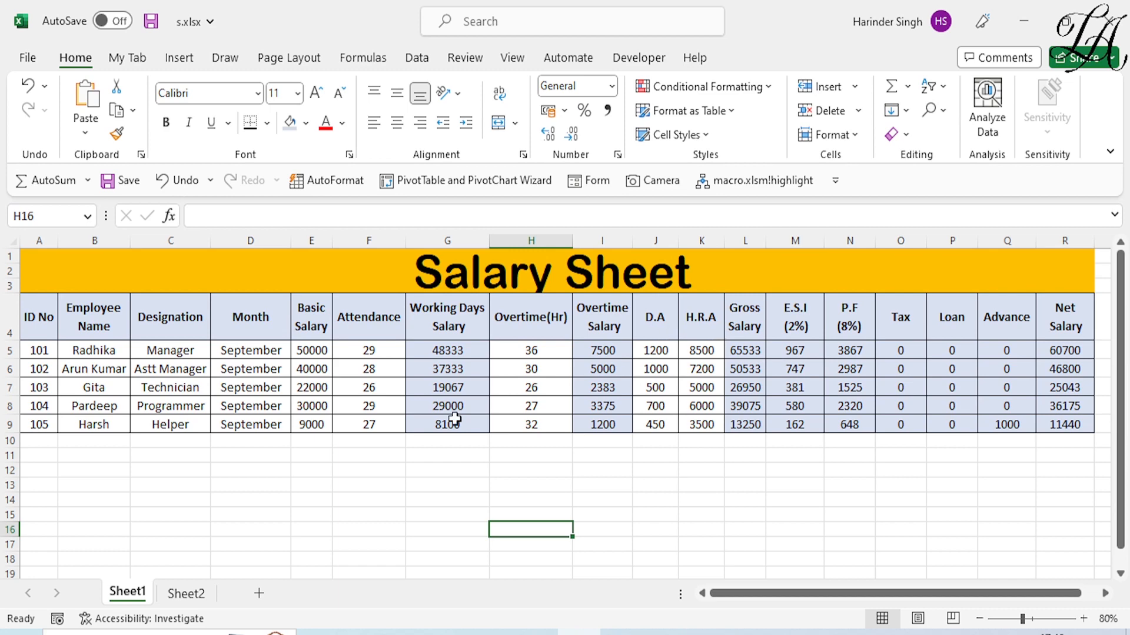
click(194, 595)
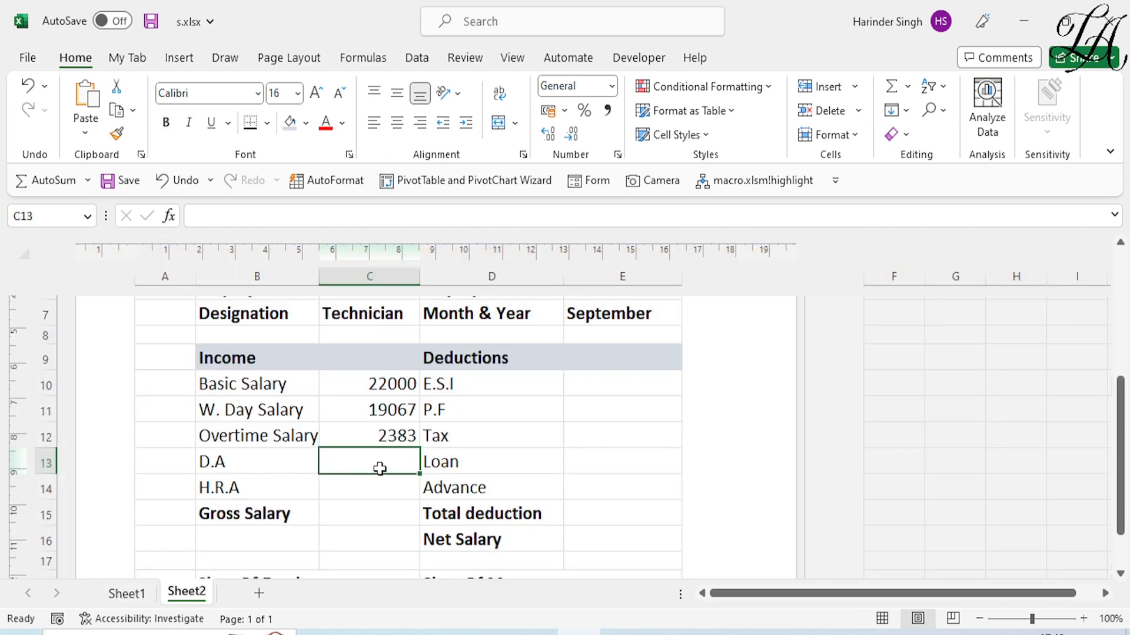
text(=VLOOKUP(C6,Sheet1!A4:R9,2))
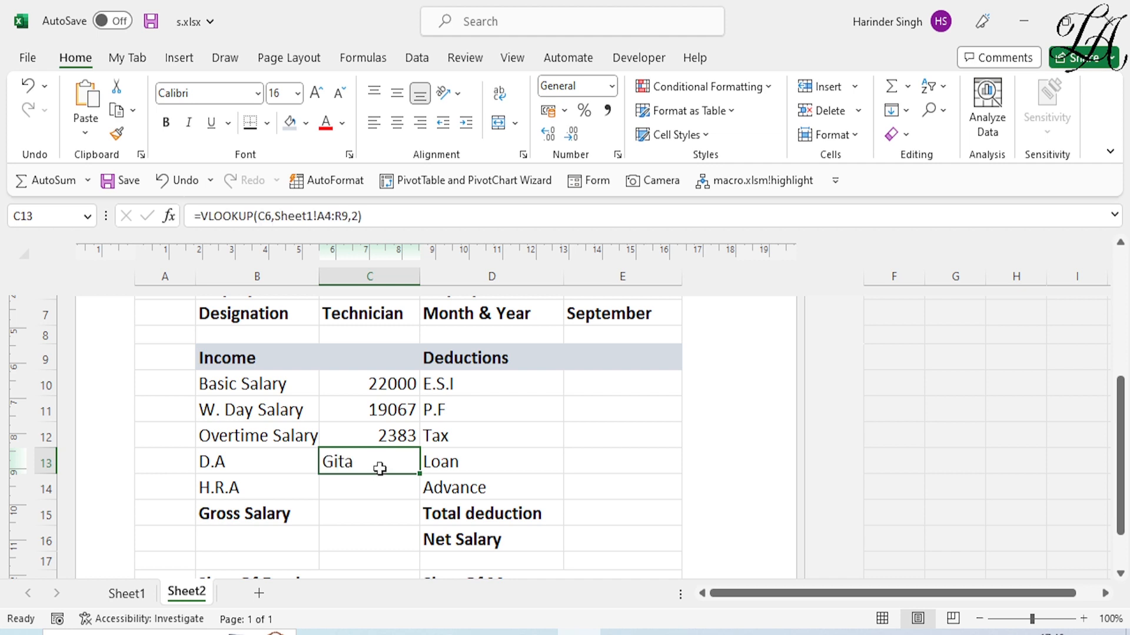
click(356, 217)
key(BackSpace)
text(10)
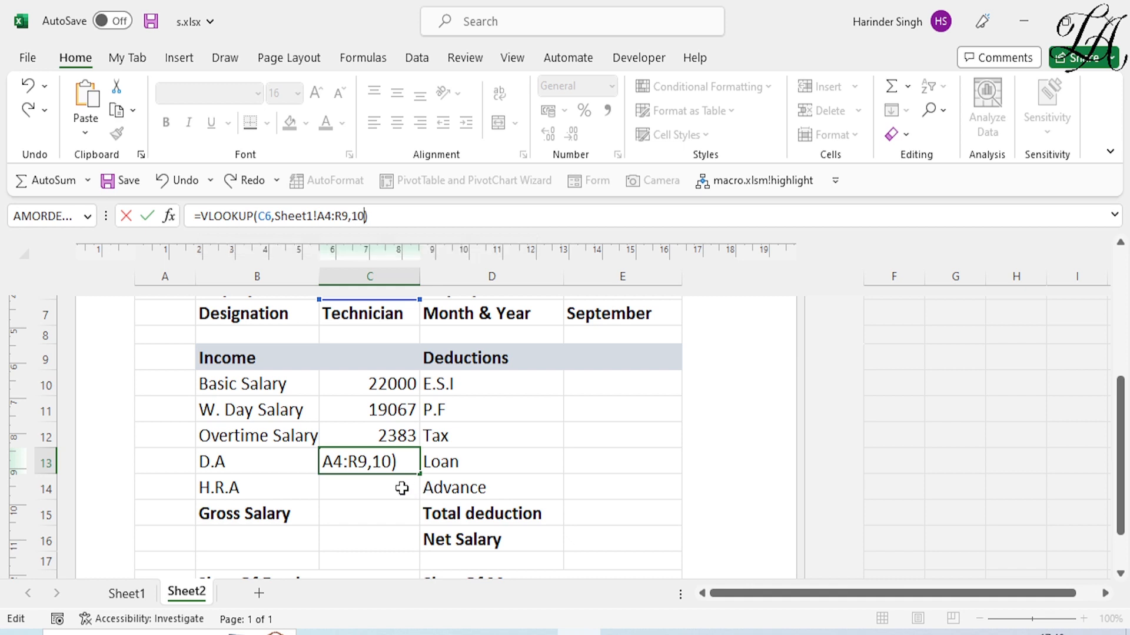
click(367, 478)
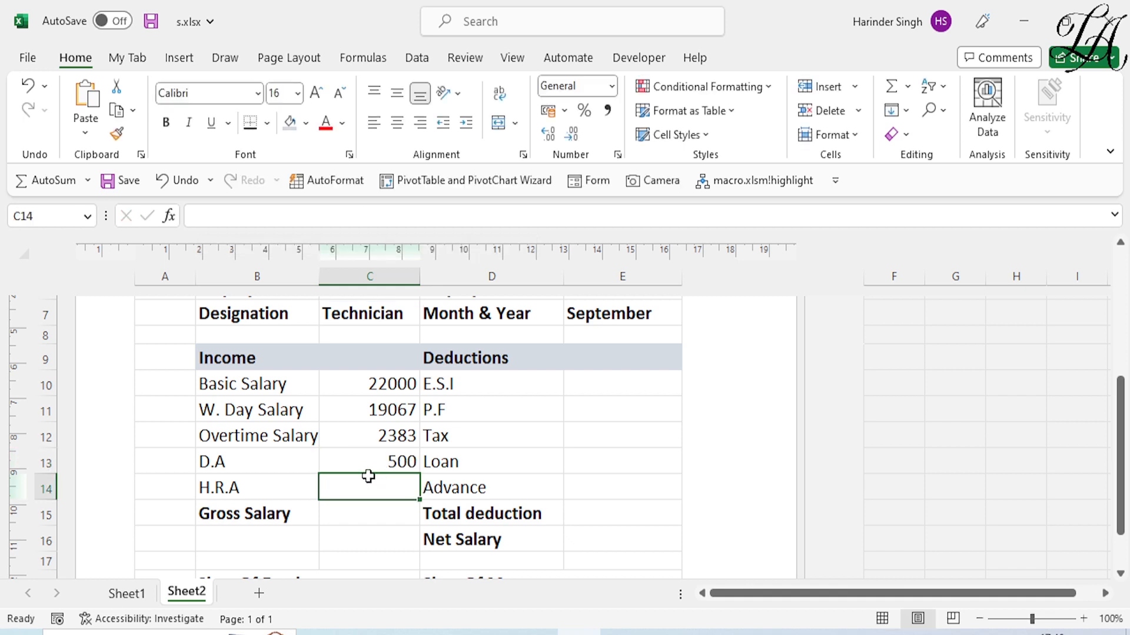
Paste the copied VLOOKUP formula into the H.R.A value cell C14 and set its column index to 11
text(=VLOOKUP(C6,Sheet1!A4:R9,2))
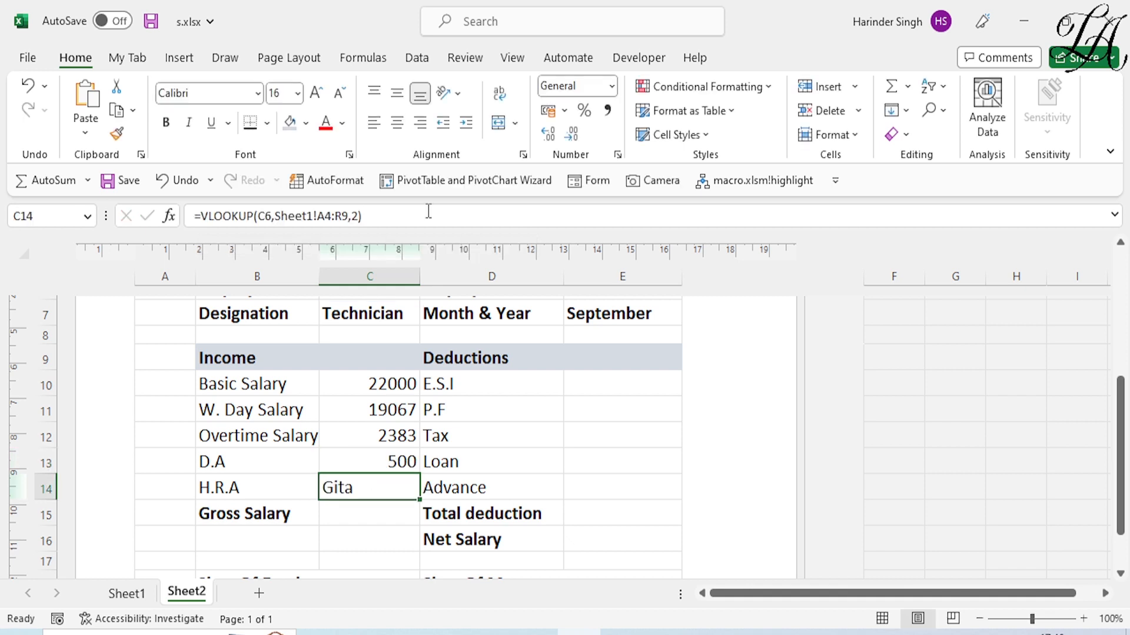
click(360, 217)
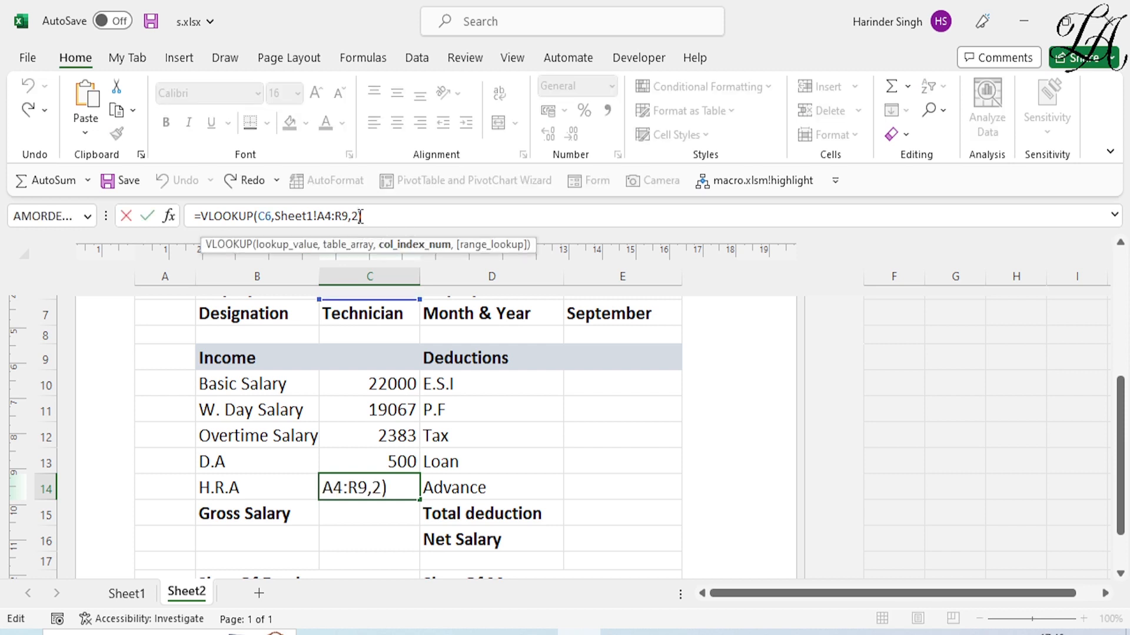
key(BackSpace)
text(11)
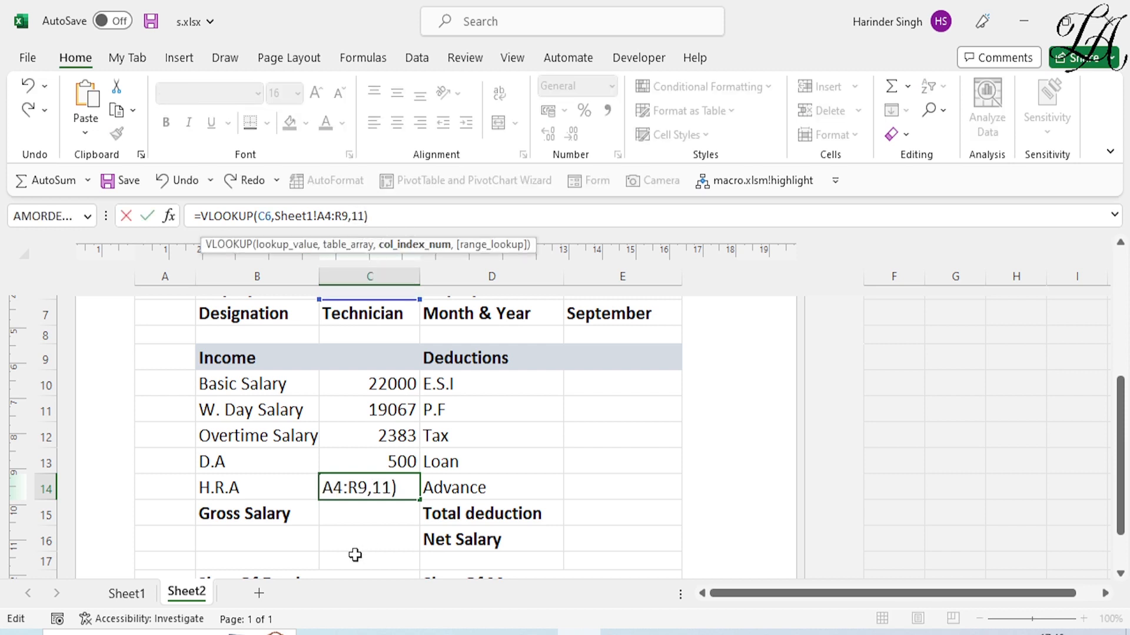
click(350, 513)
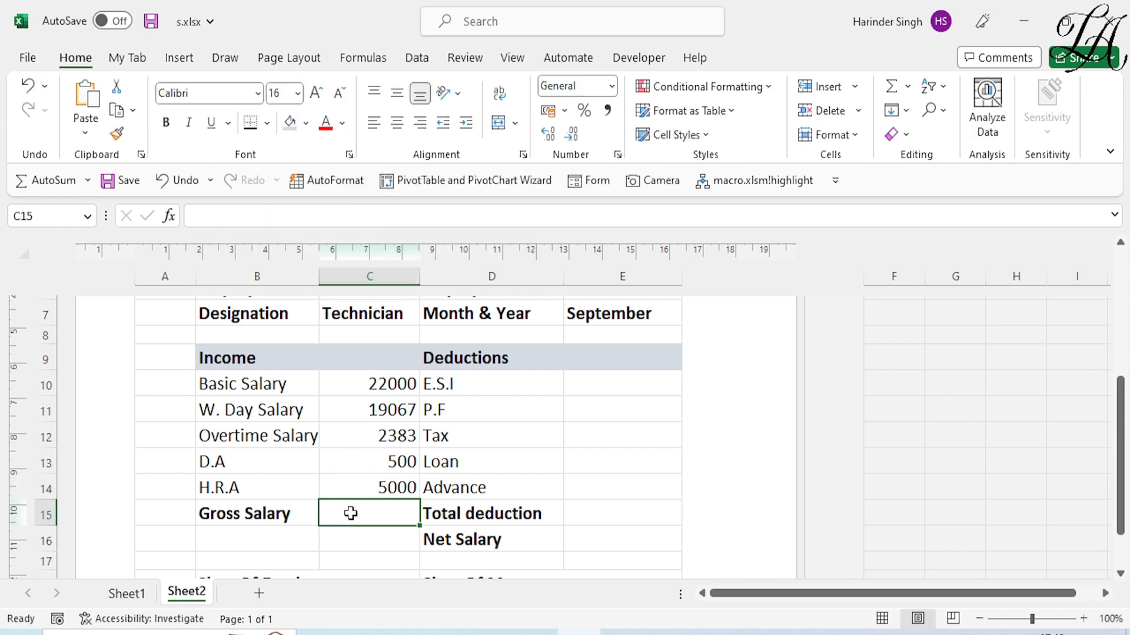
Total C11:C14 with a SUM formula in the Gross Salary cell C15 on Sheet2 and compare it with employee 103's Gross Salary on Sheet1
click(128, 594)
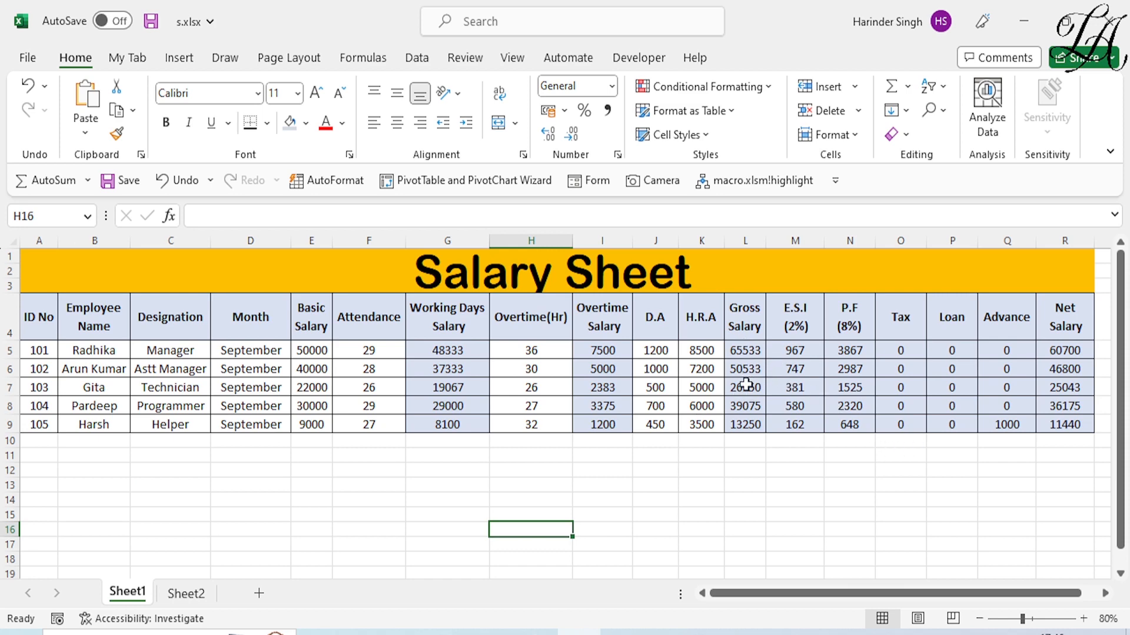
click(186, 595)
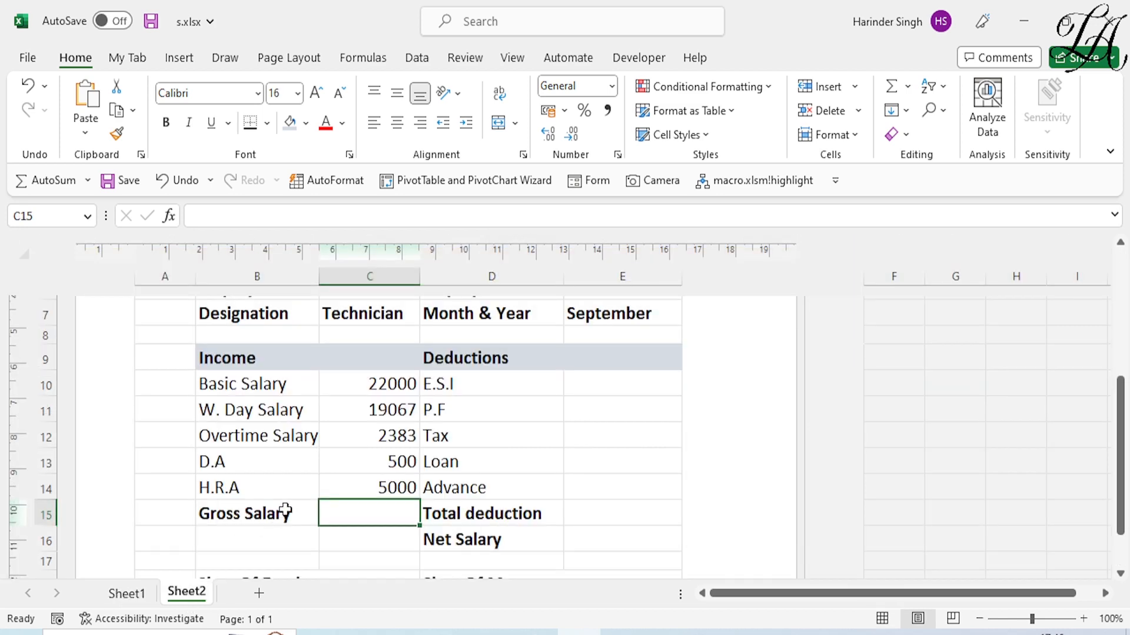
text(=)
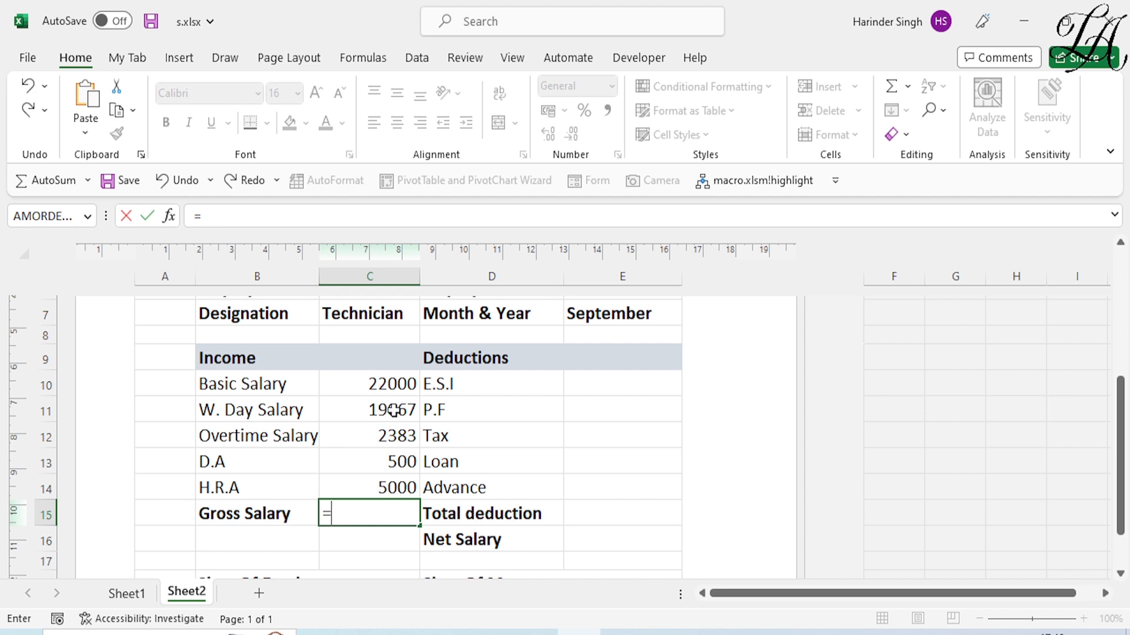
text(sum()
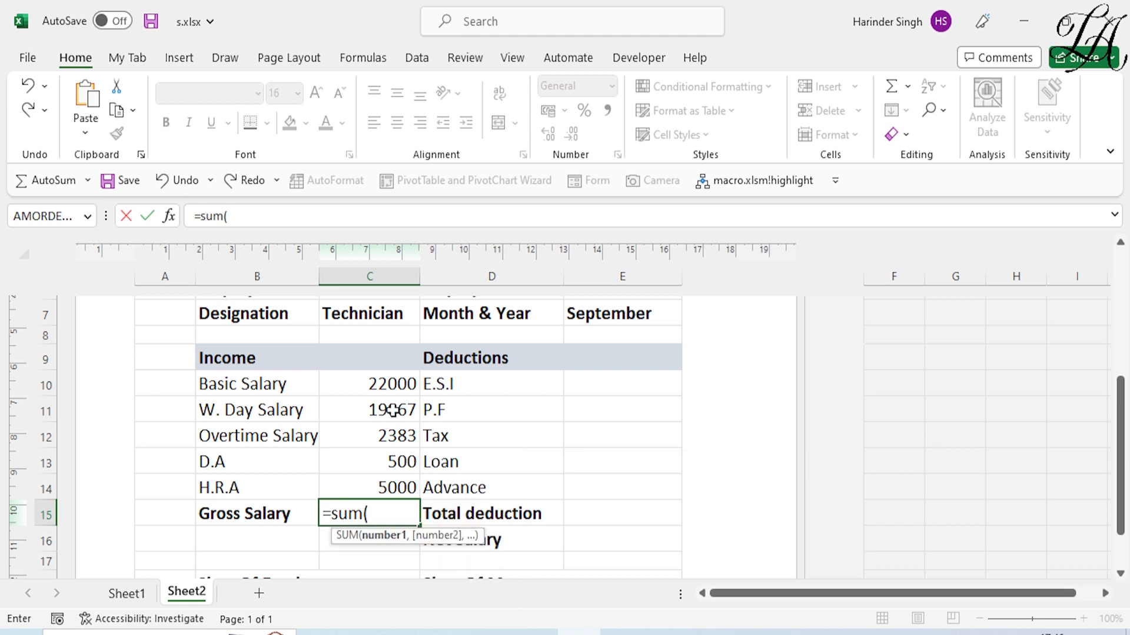
drag(393, 410, 400, 484)
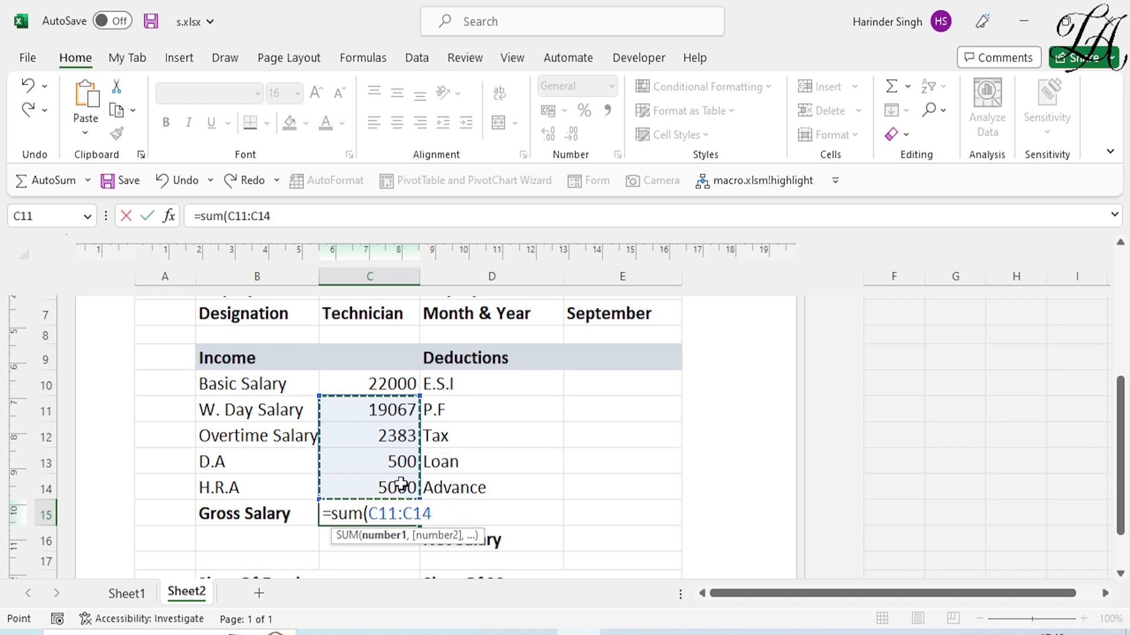
text())
key(Return)
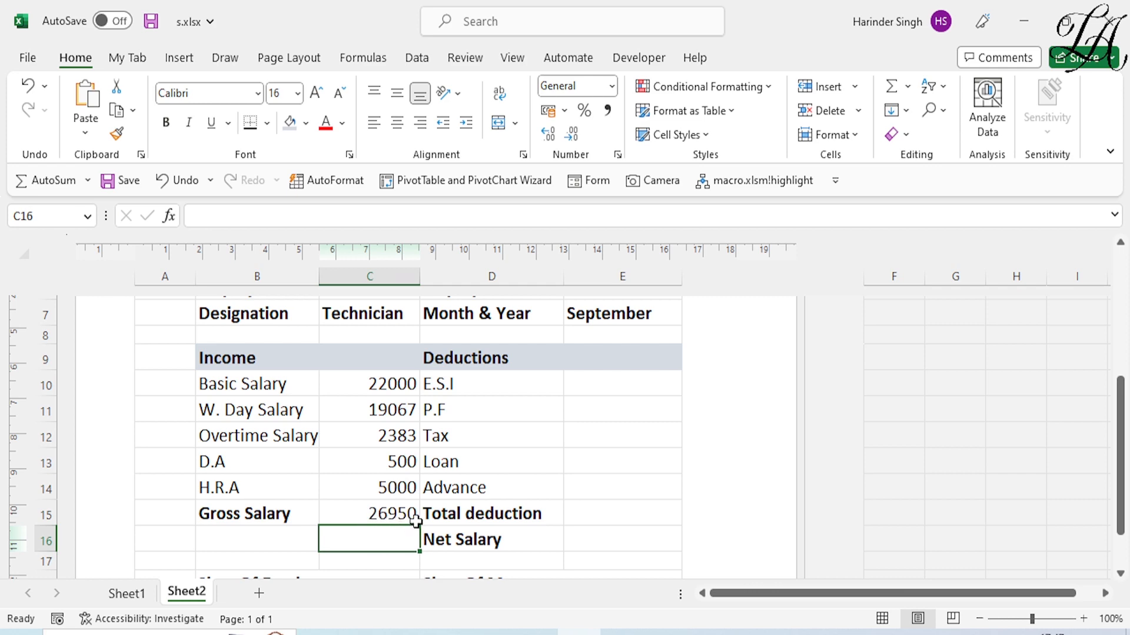
click(126, 596)
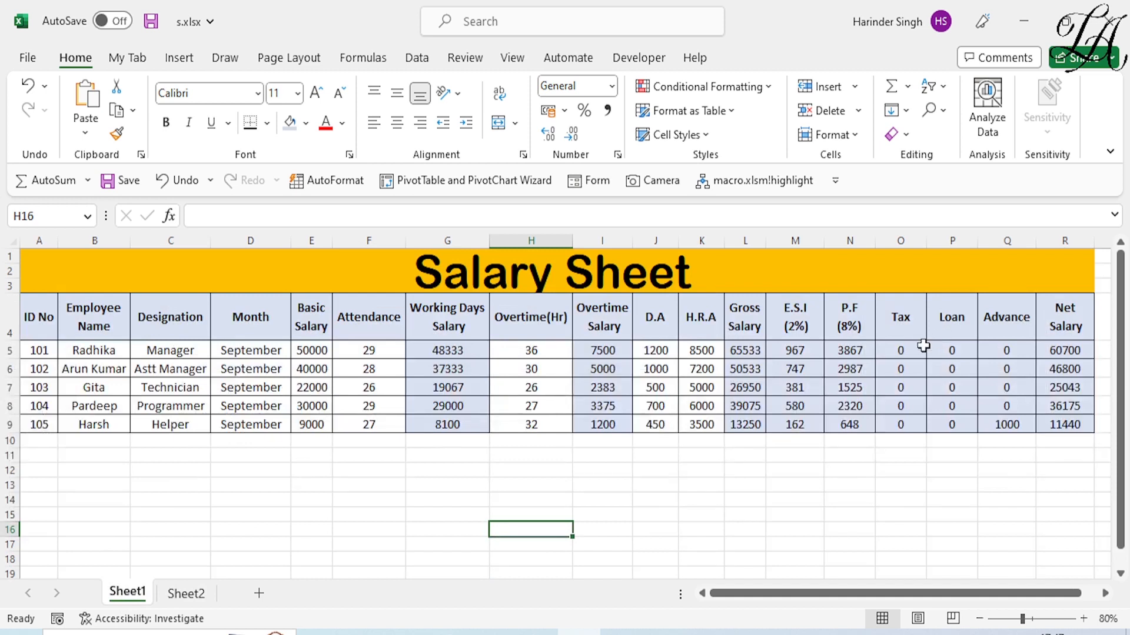
click(753, 389)
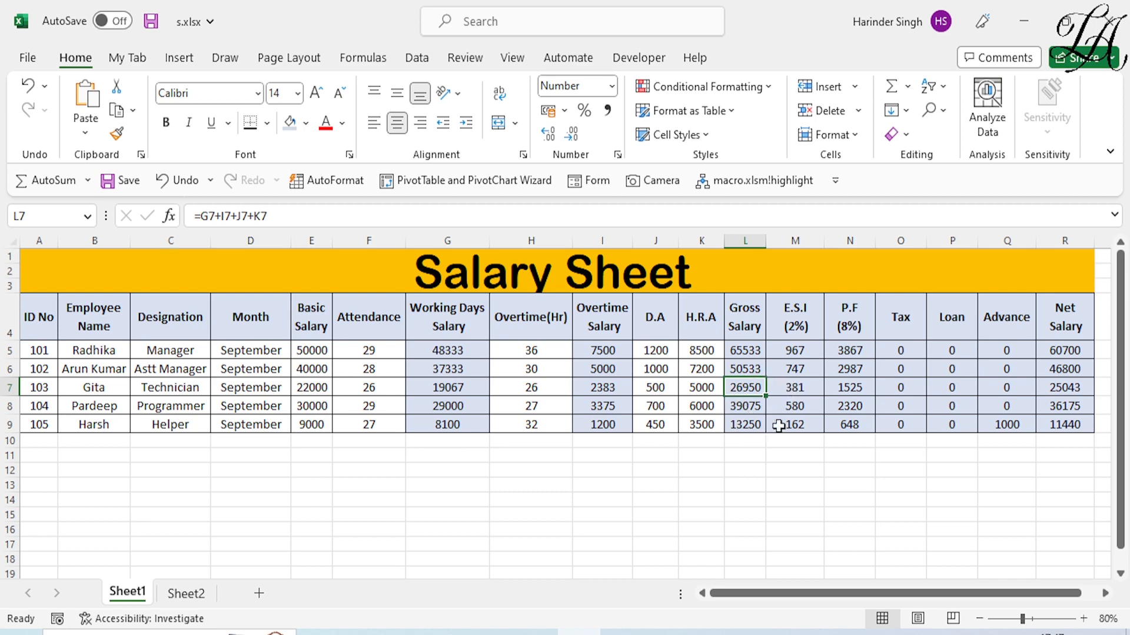
click(183, 593)
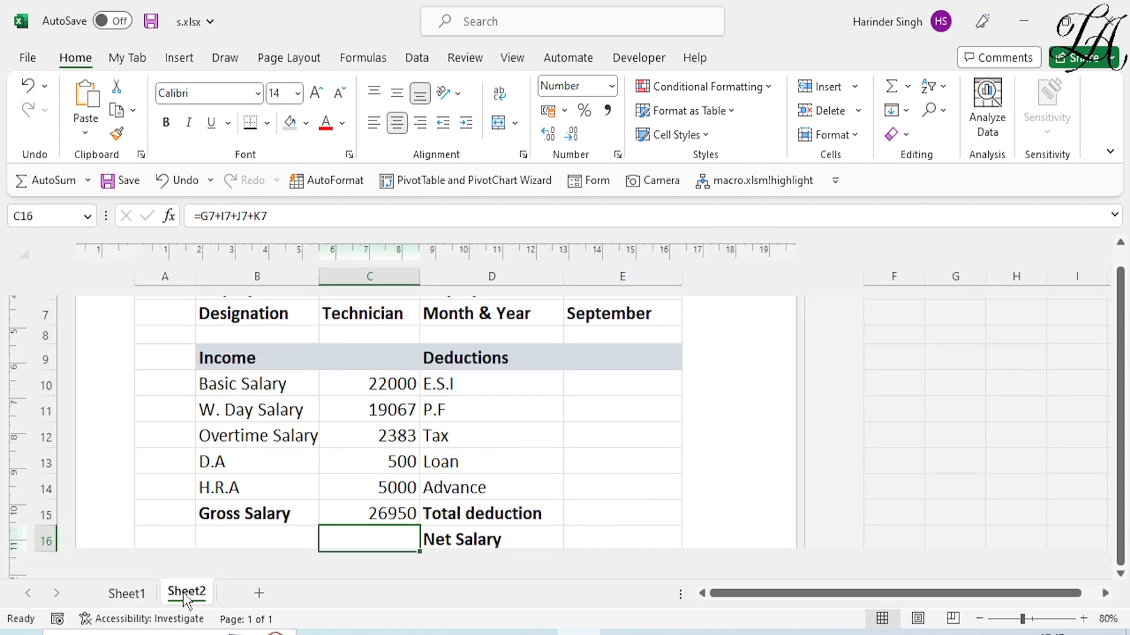
Check the E.S.I column's position on Sheet1, then paste the VLOOKUP formula into E10 on Sheet2 with column index 13
click(586, 383)
click(127, 594)
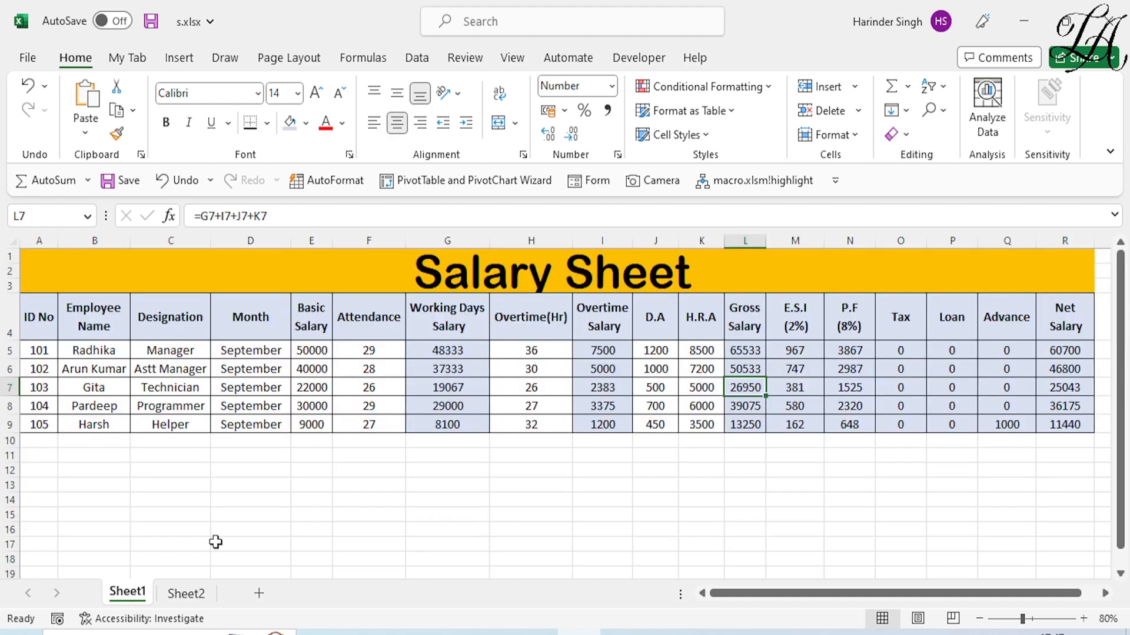
click(811, 348)
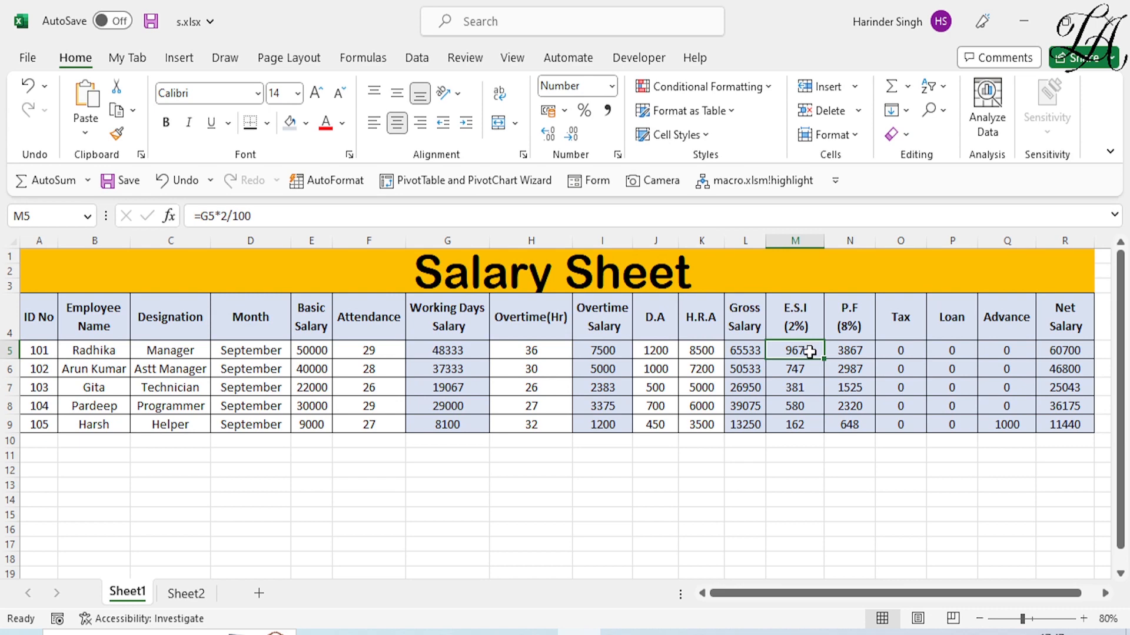
key(ctrl+Page_Down)
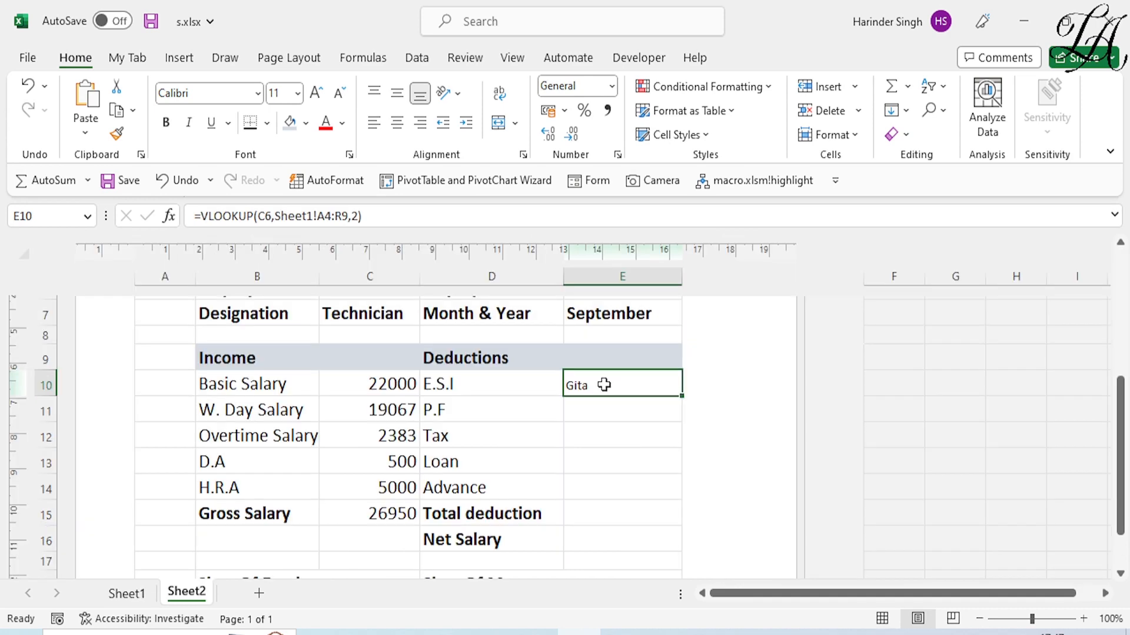
click(357, 215)
key(BackSpace)
text(13)
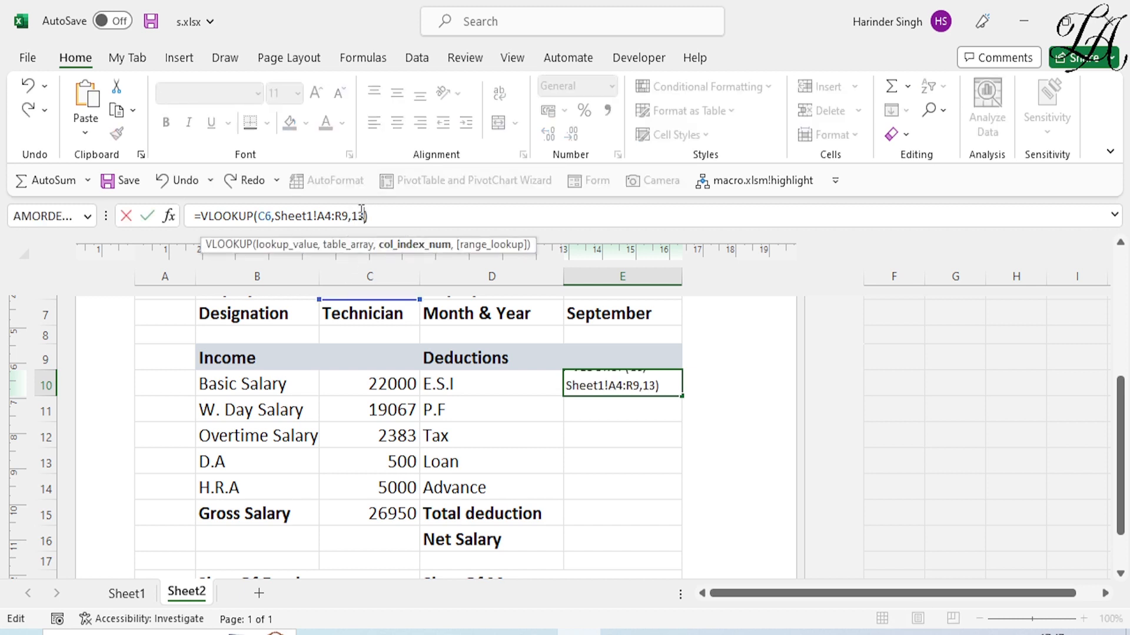
key(Return)
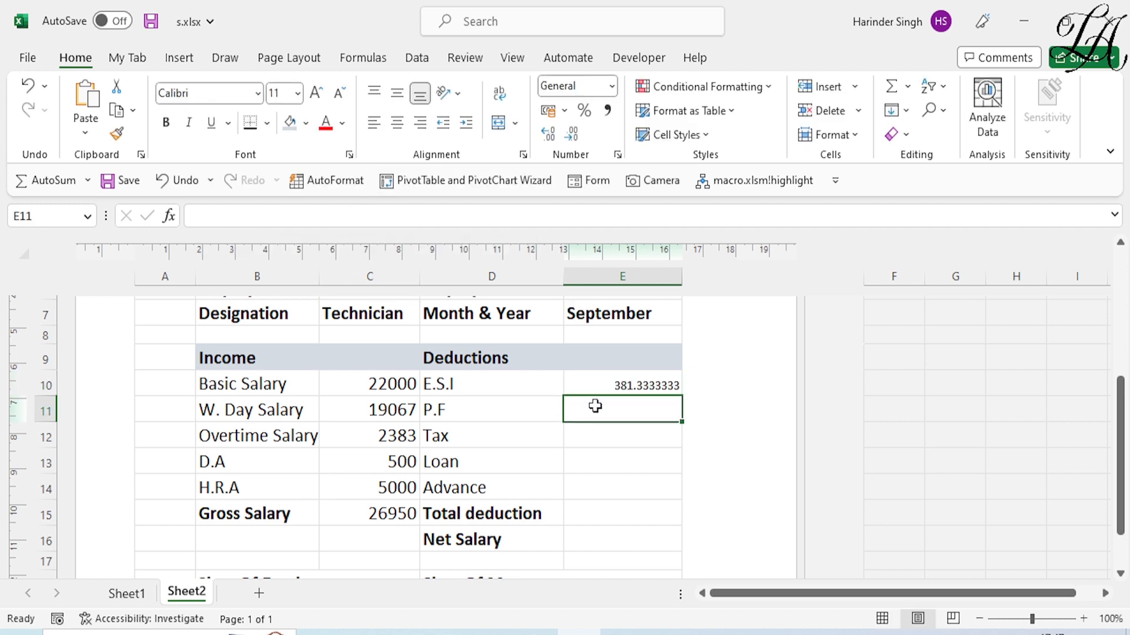
Fill the P.F, Tax, Loan and Advance cells E11:E14 on Sheet2 with VLOOKUP formulas indexed to their matching Sheet1 columns
click(136, 594)
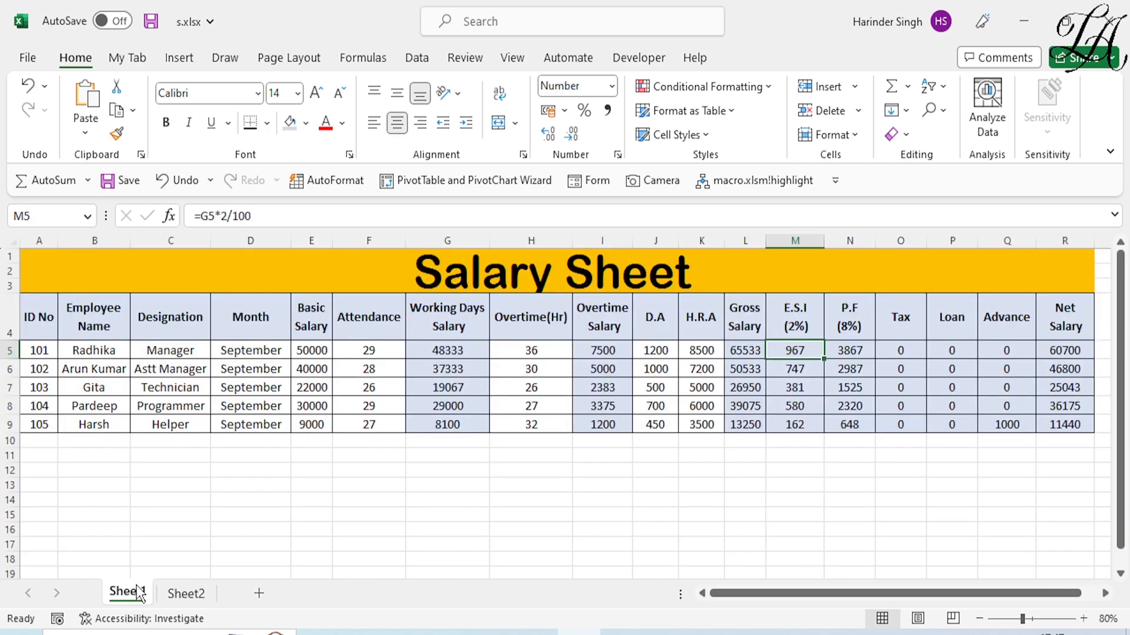
click(180, 594)
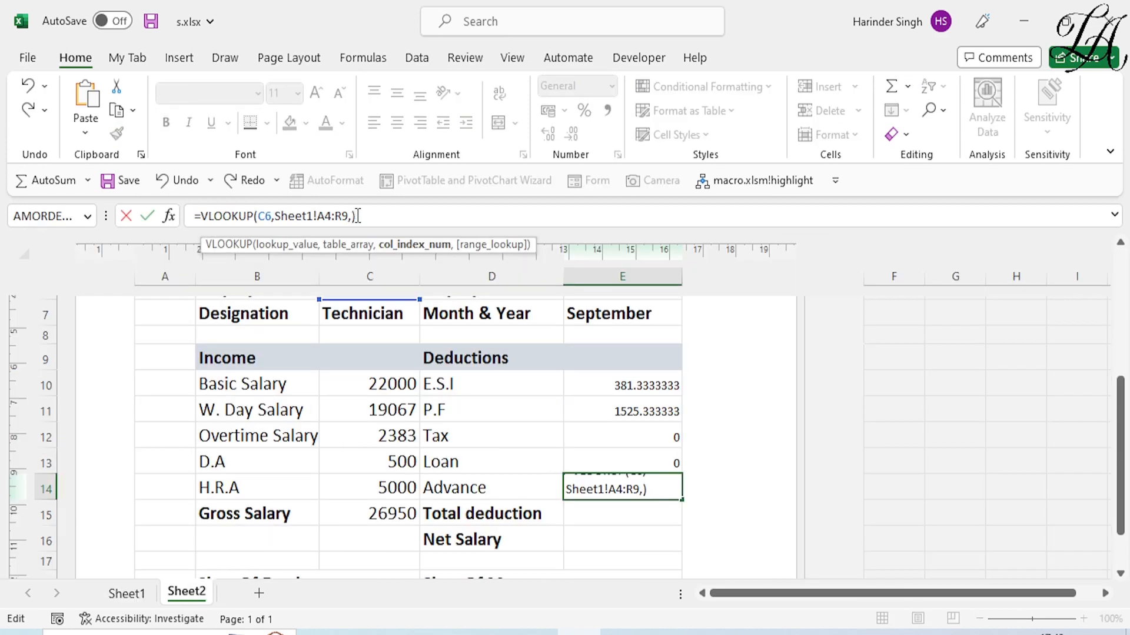
text())
key(Return)
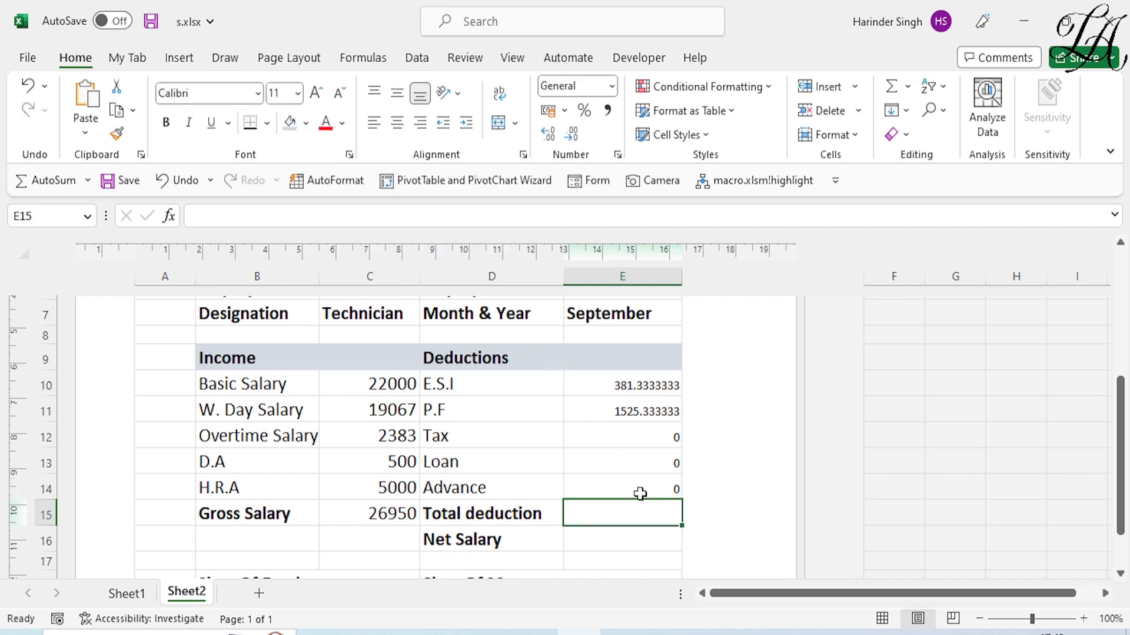
click(127, 594)
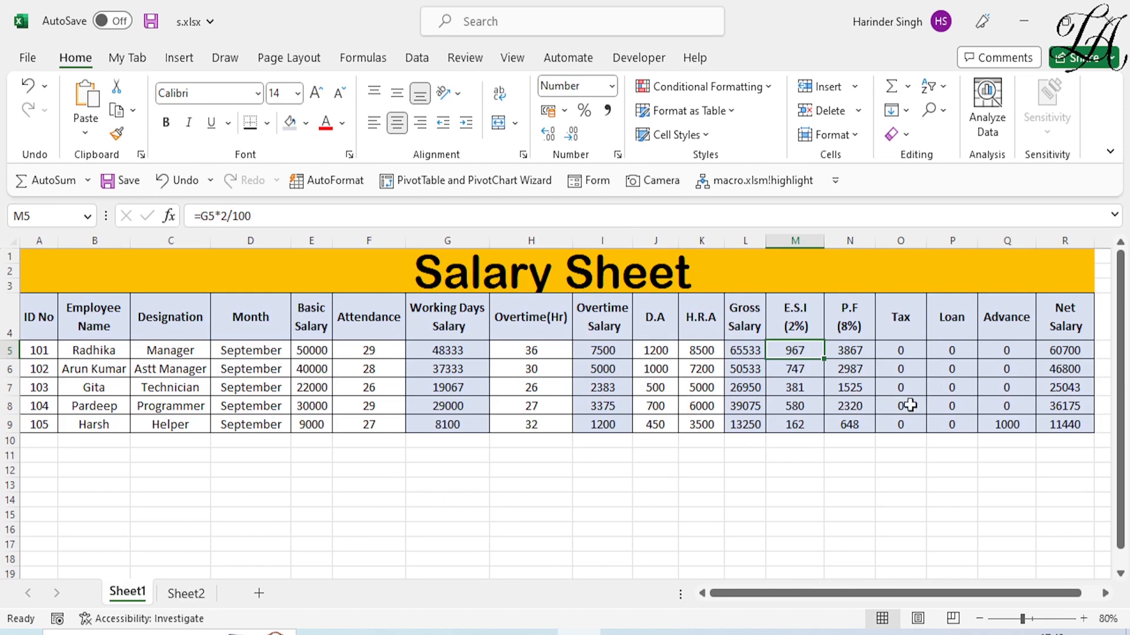
click(187, 594)
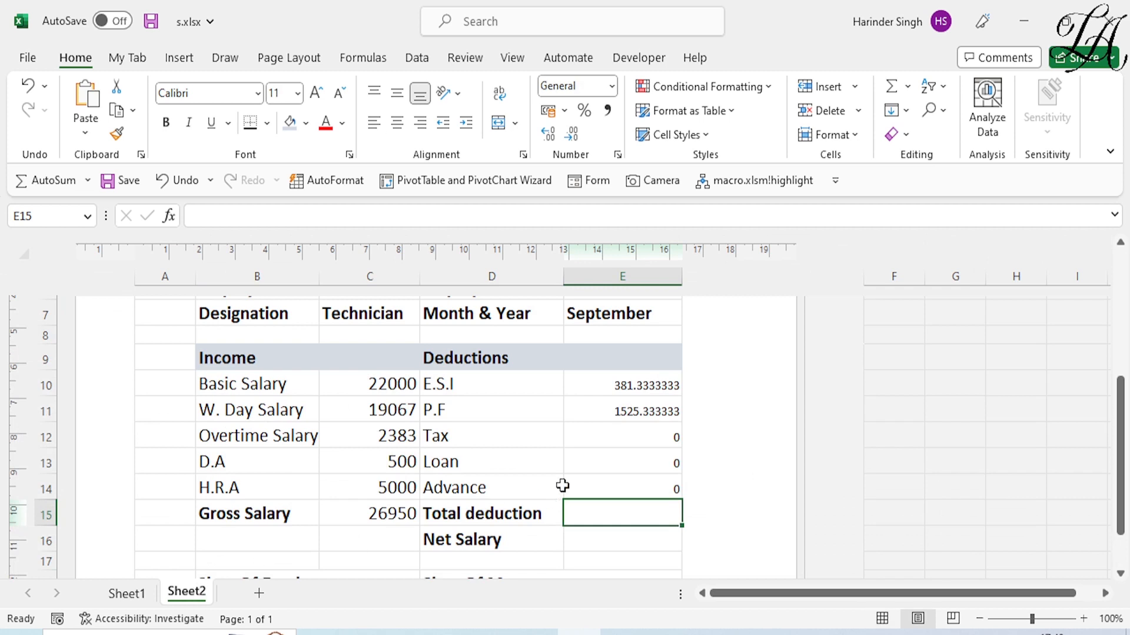
Reduce the deduction values in E10:E14 to zero decimal places
scroll(671, 435, down, 1)
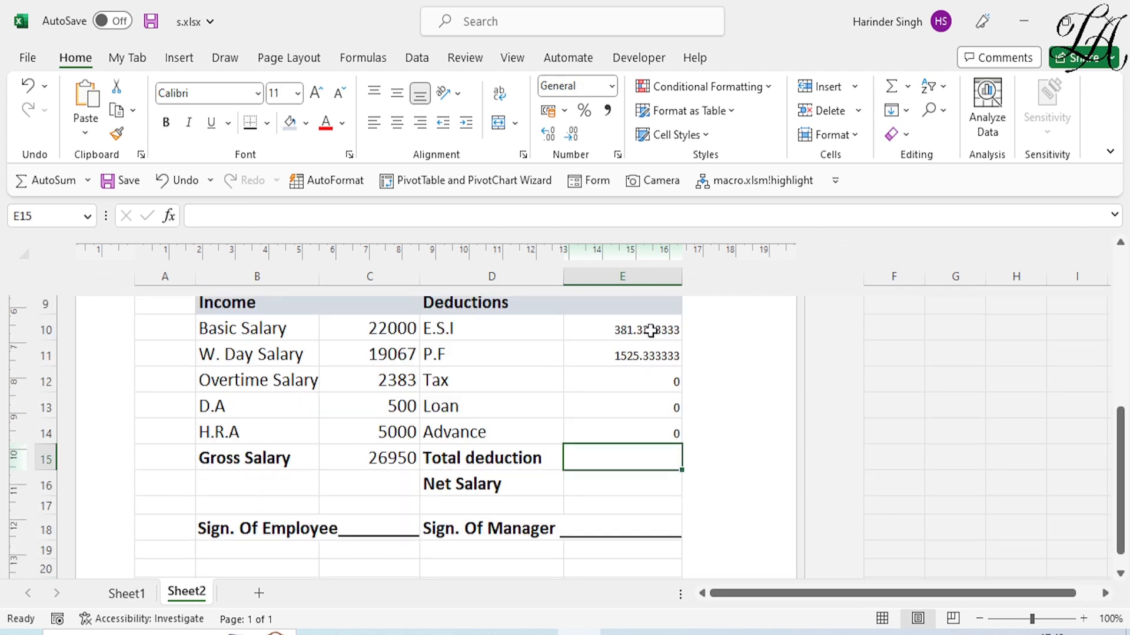
drag(648, 330, 648, 439)
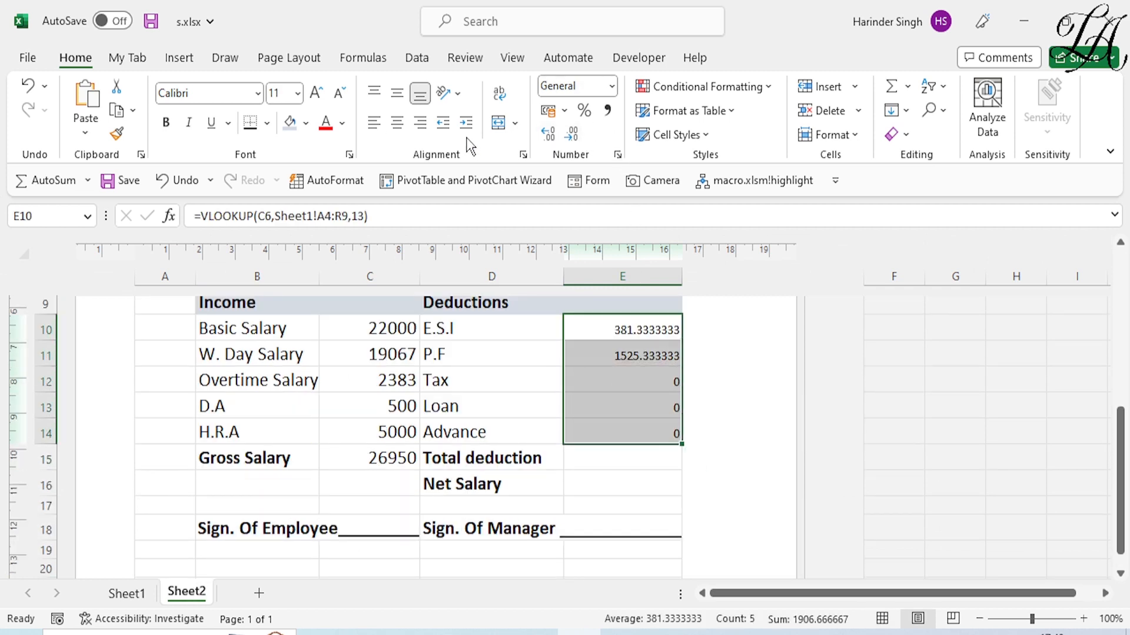
click(573, 136)
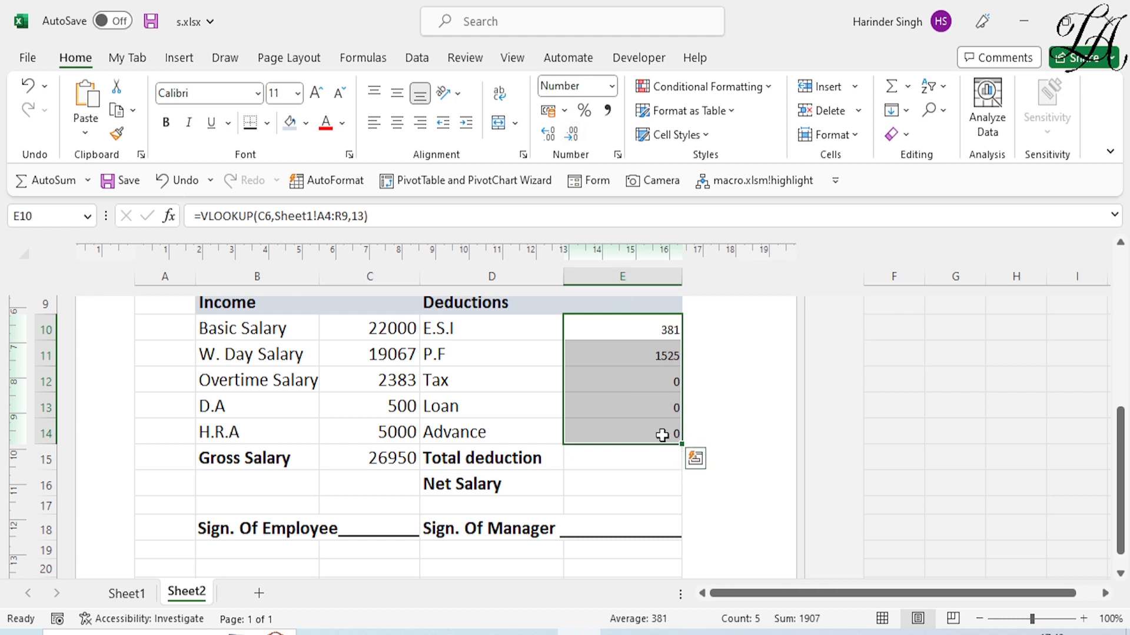
Total the deductions E10:E14 with a SUM formula in the Total deduction cell E15
click(603, 463)
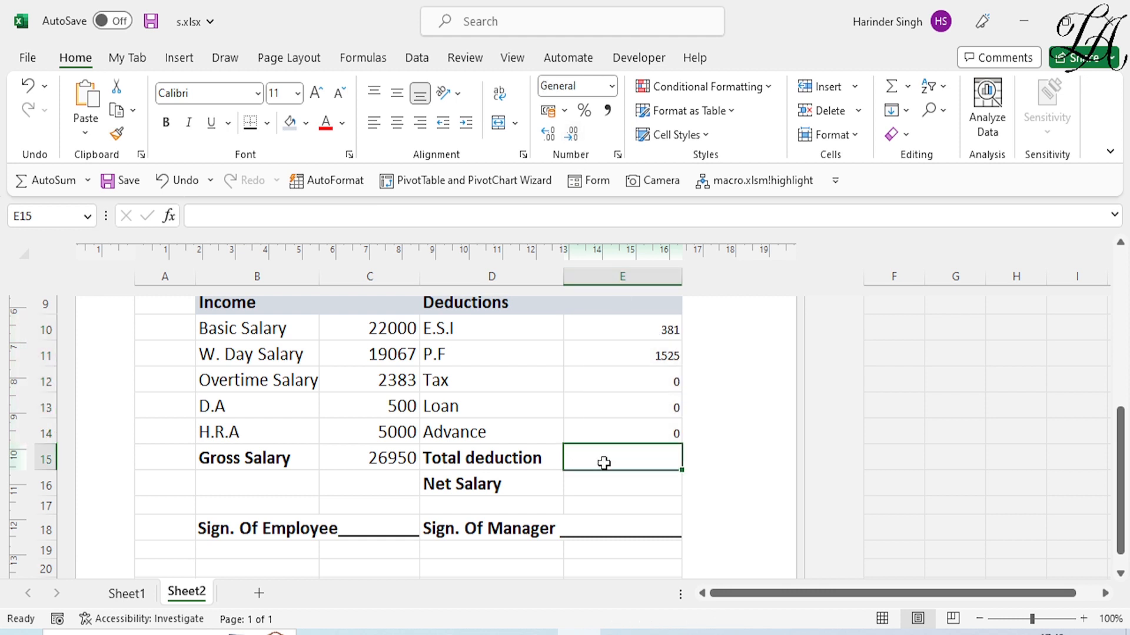
text(=)
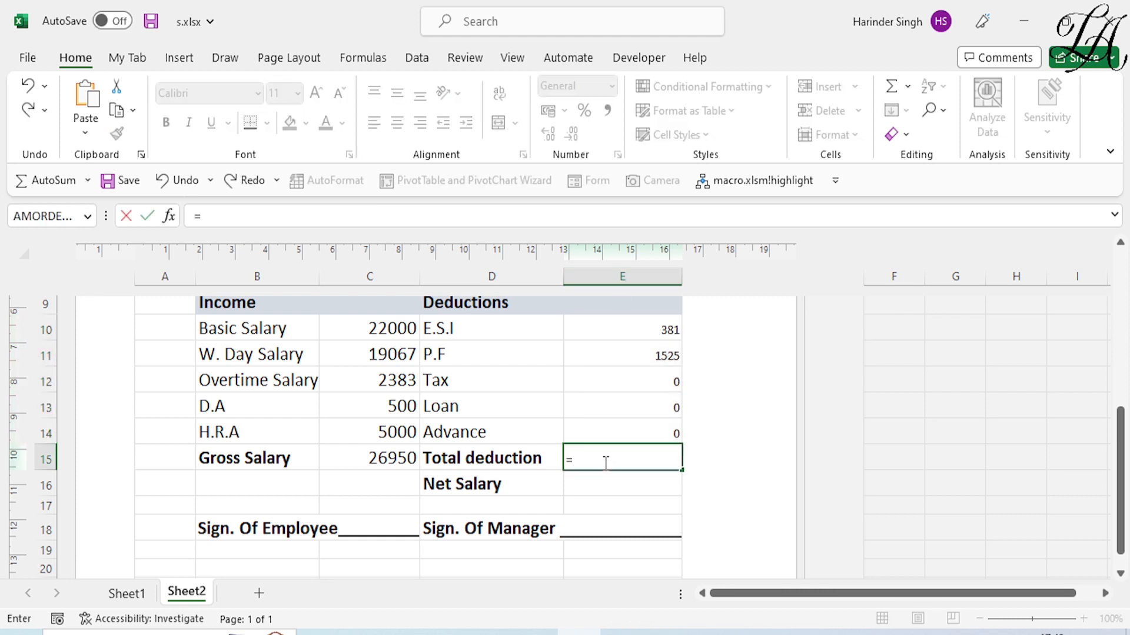
text(sum()
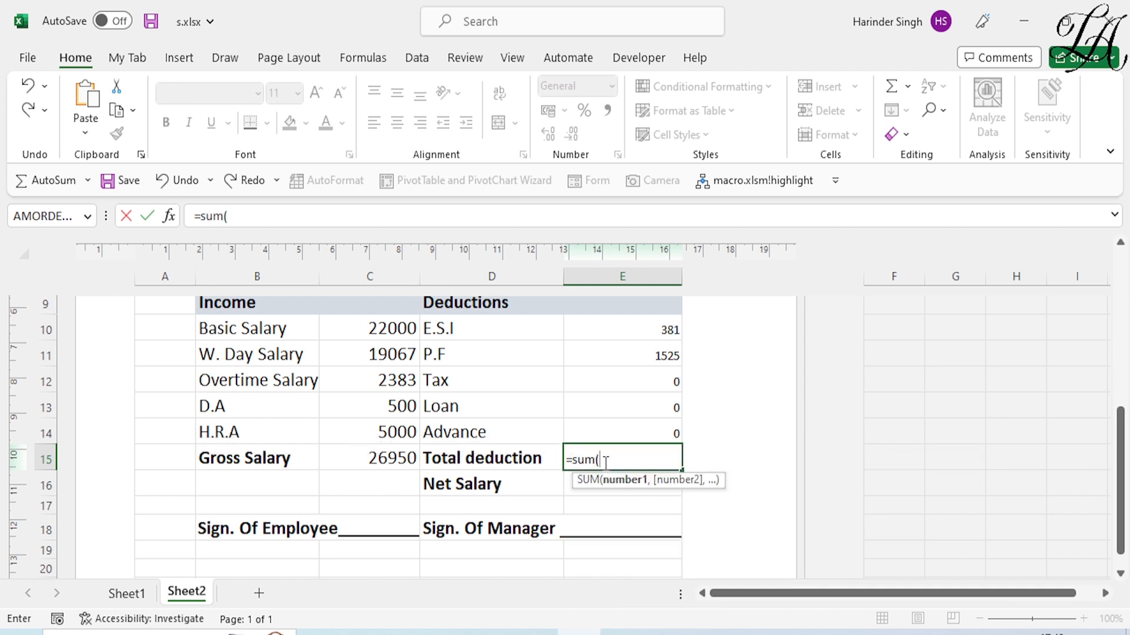
drag(642, 322, 627, 439)
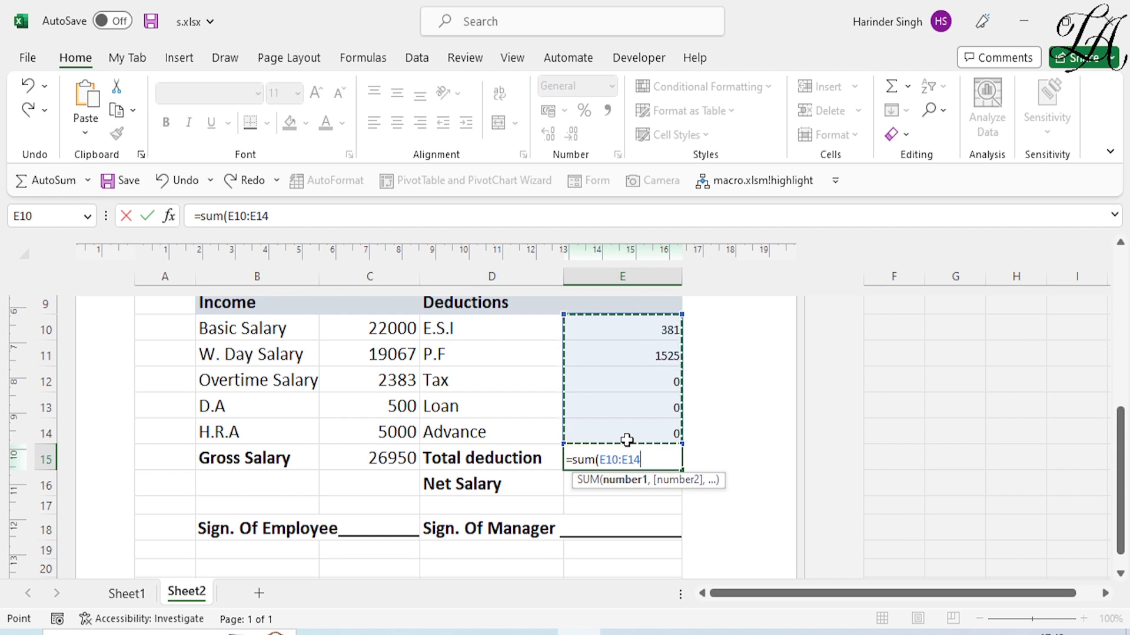
text())
key(Return)
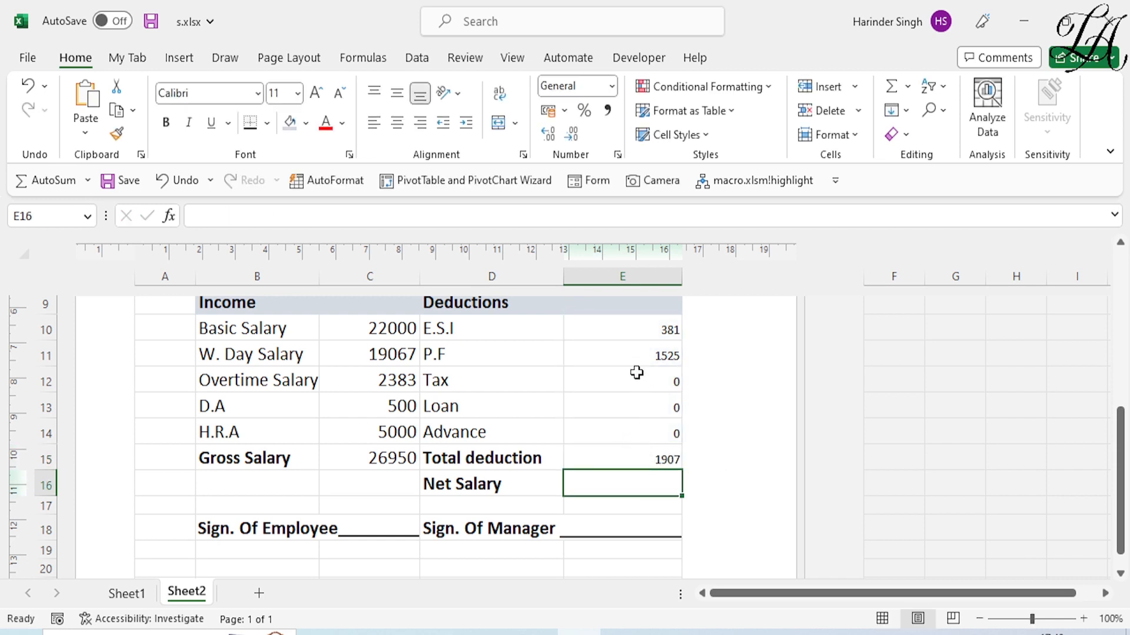
Increase the font size of the deduction values and their total in E10:E15 to 16
drag(636, 328, 615, 455)
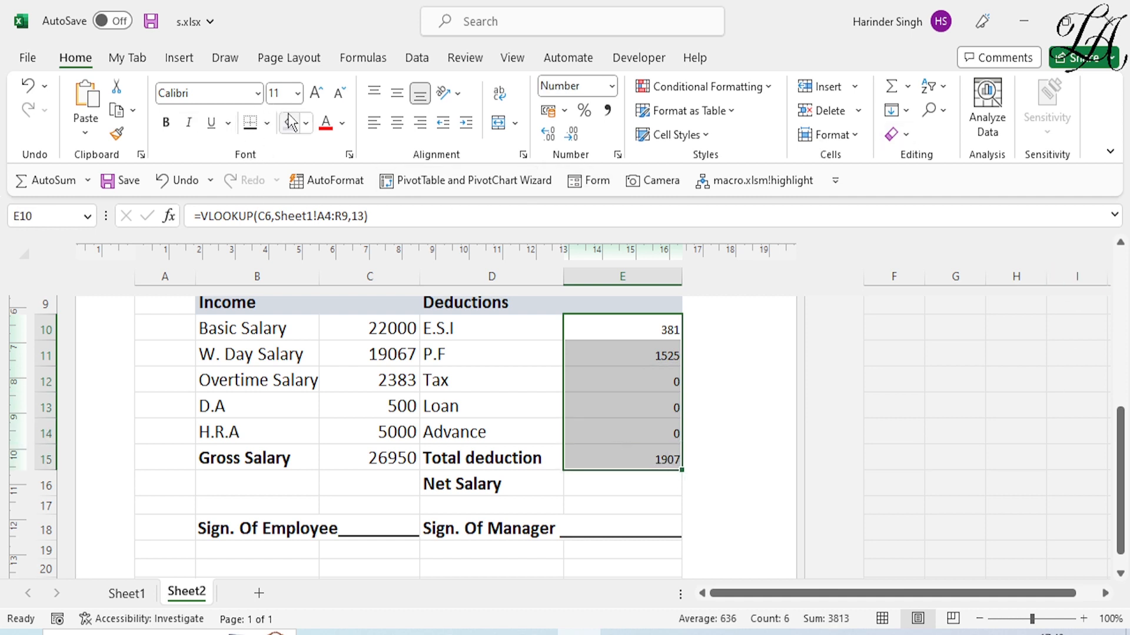
click(319, 99)
click(319, 97)
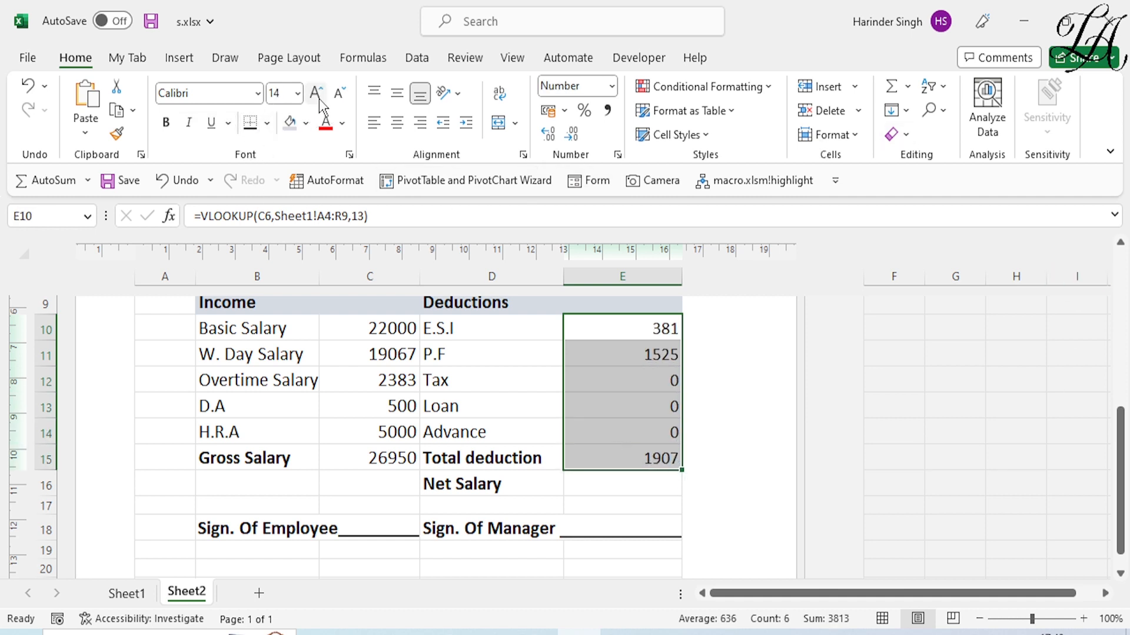
click(319, 98)
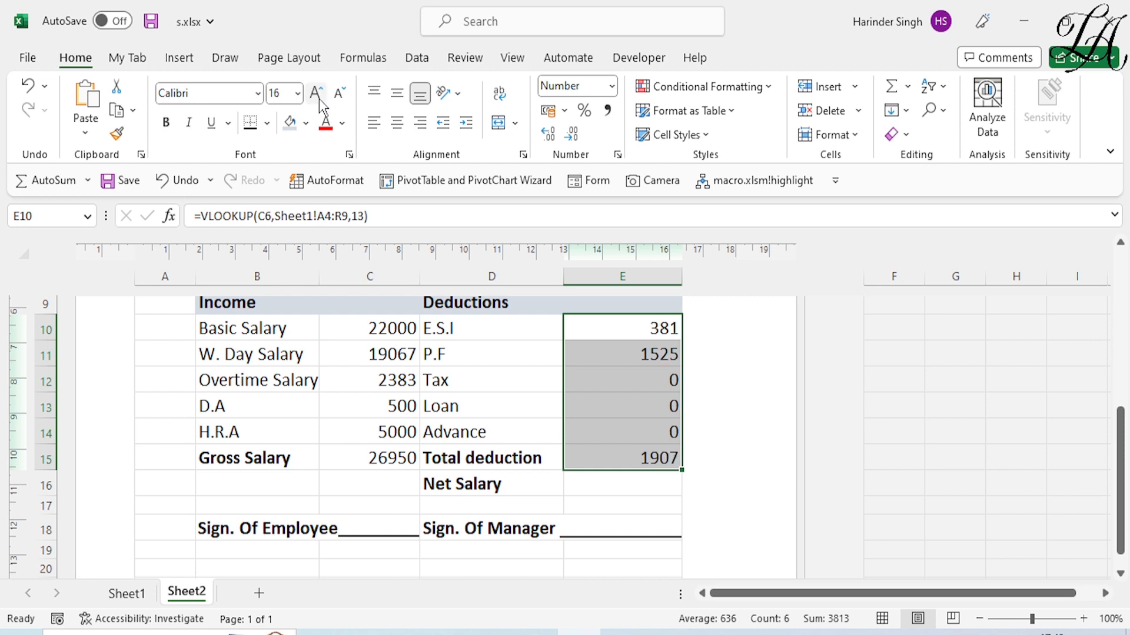
Calculate the Net Salary in E16 by subtracting the total deduction E15 from the gross salary C15
click(612, 492)
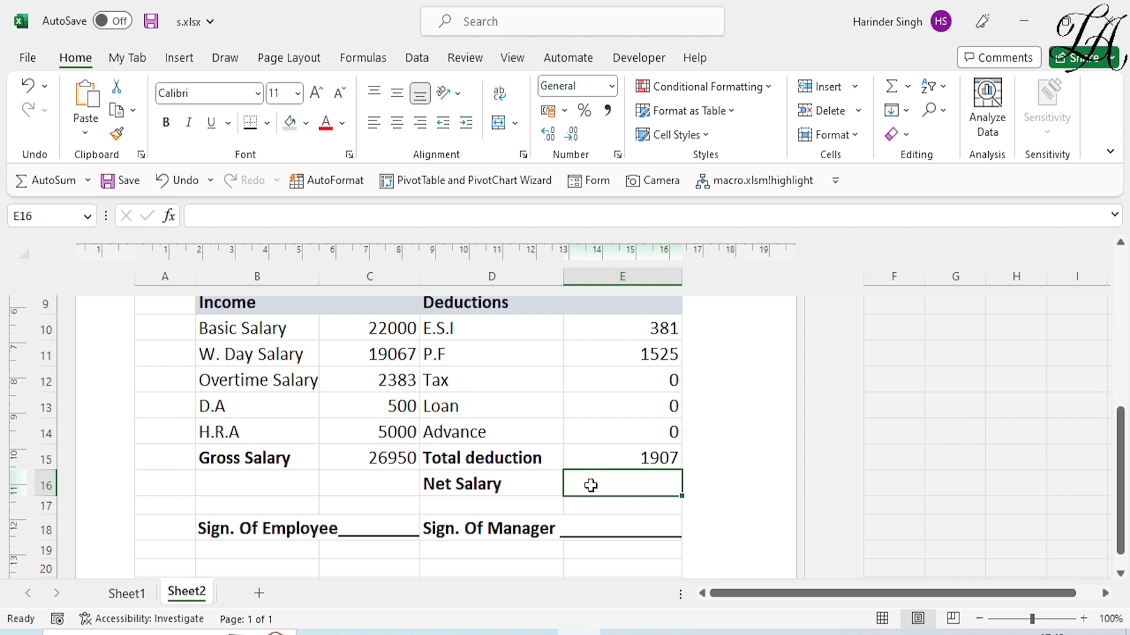
text(=)
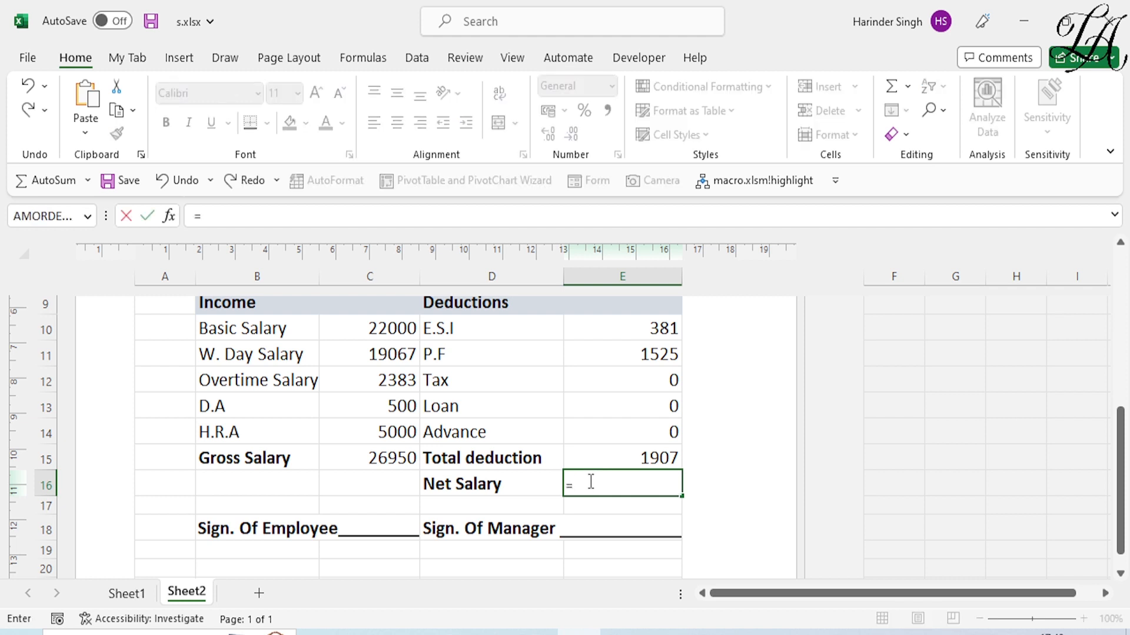
click(387, 458)
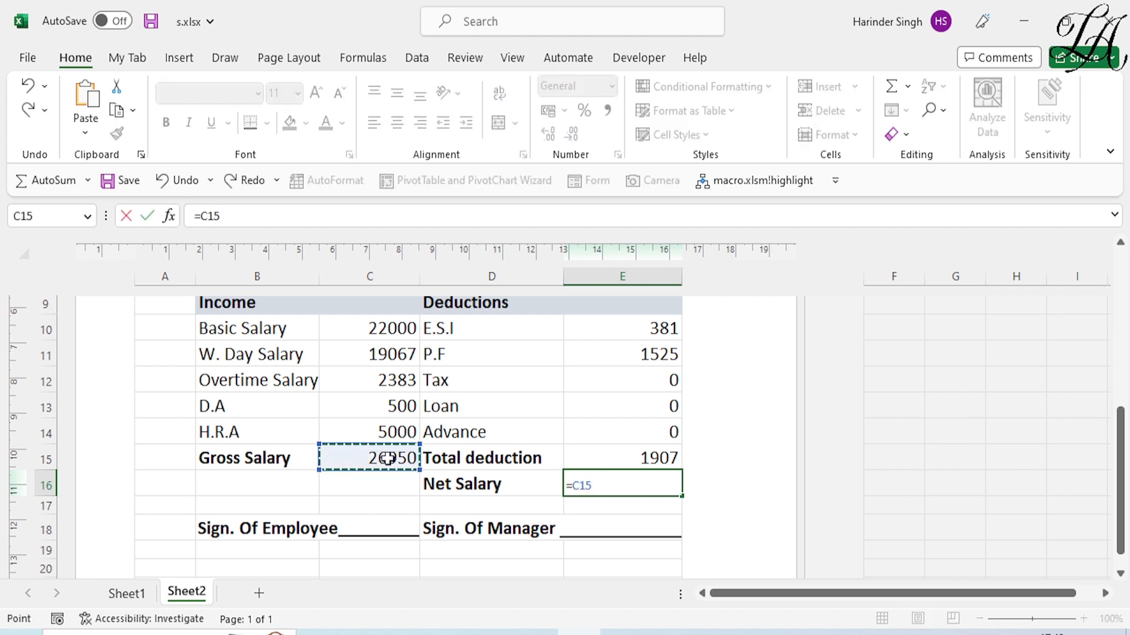
text(-)
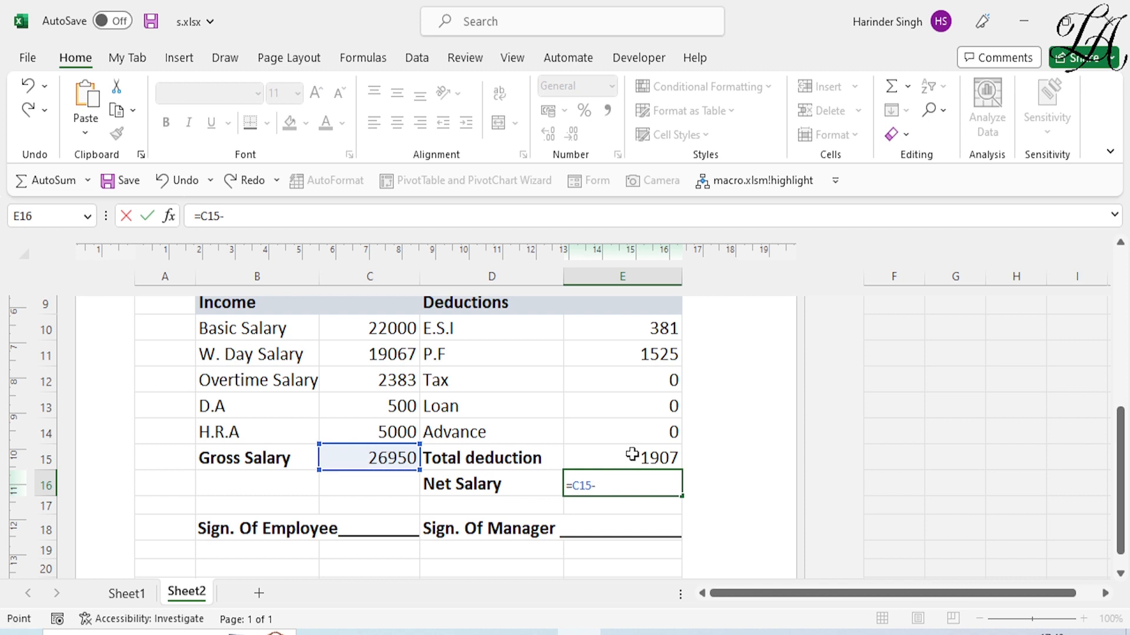
click(631, 455)
key(Return)
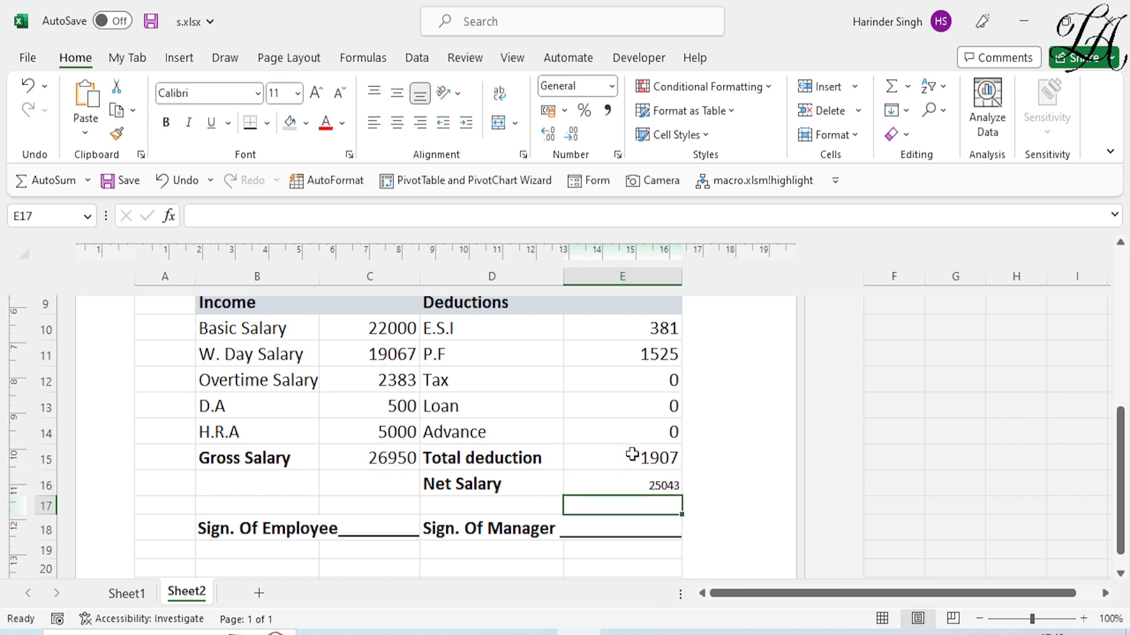
Increase the font size of the Net Salary value in E16 to 16
click(668, 492)
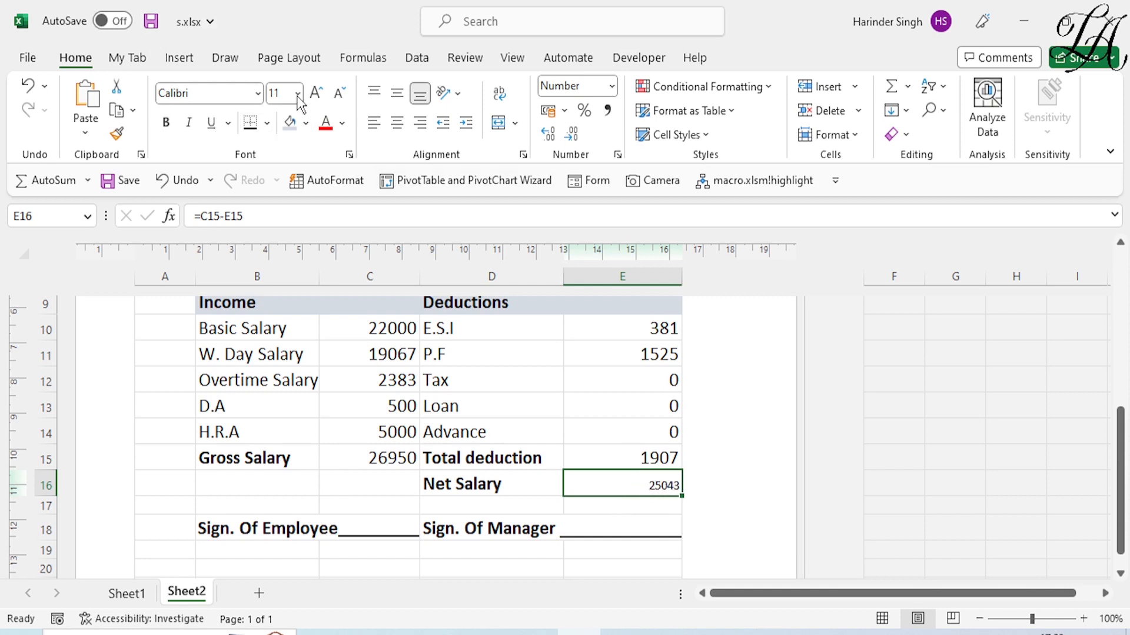
click(316, 93)
click(316, 93)
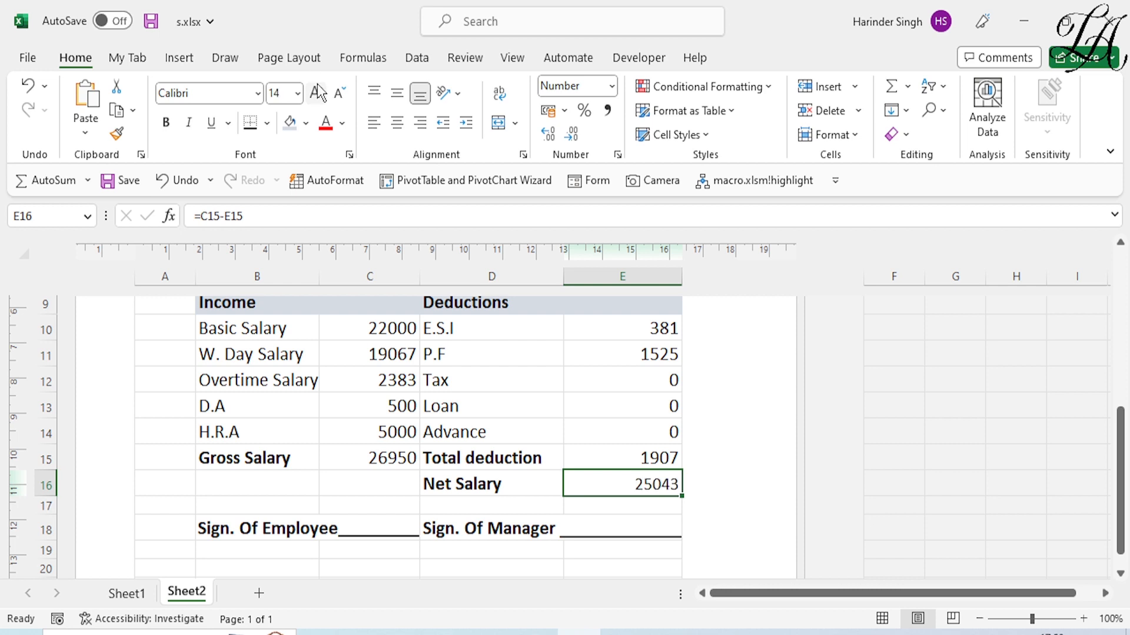
click(316, 93)
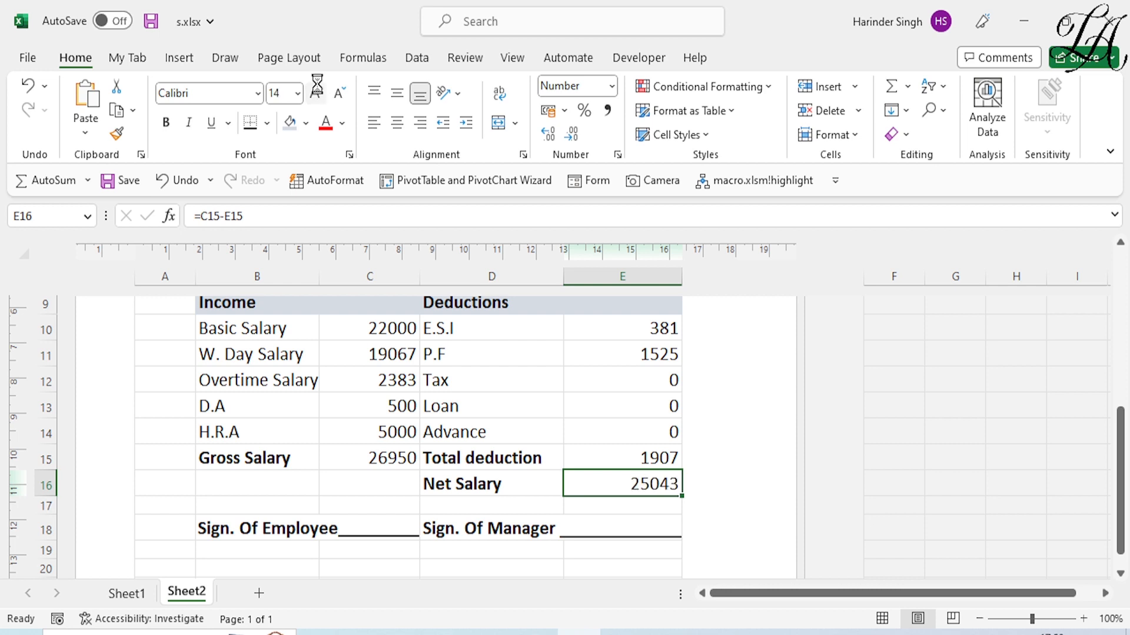
click(598, 521)
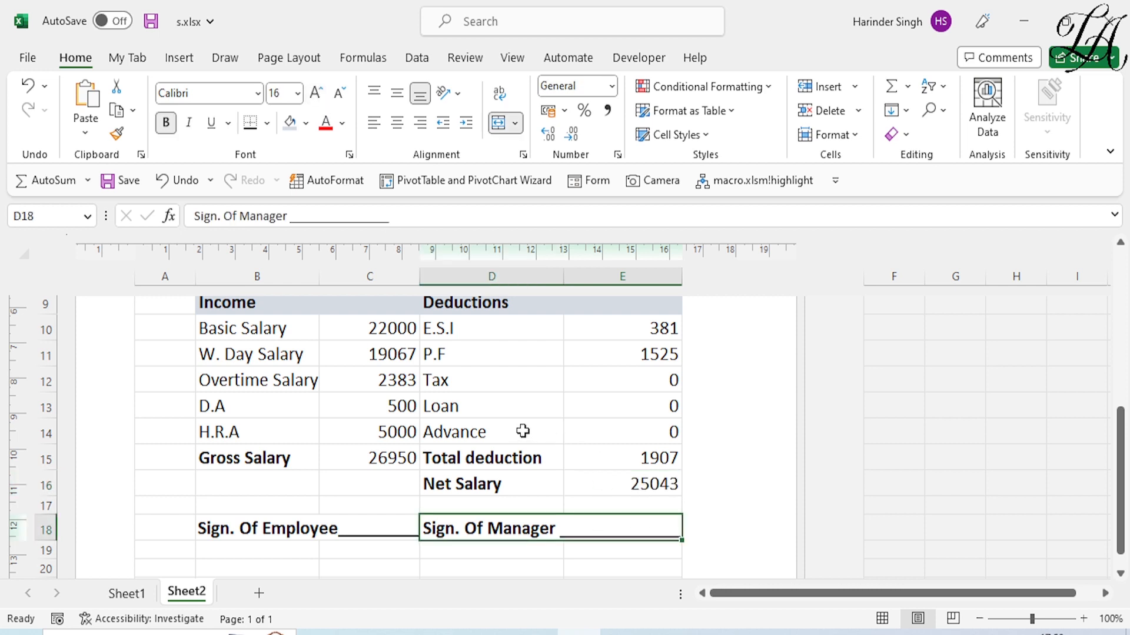
Choose 101 from the Employee Id dropdown in C6 and check the slip's income, deductions and net salary
scroll(500, 430, down, 2)
scroll(484, 428, up, 4)
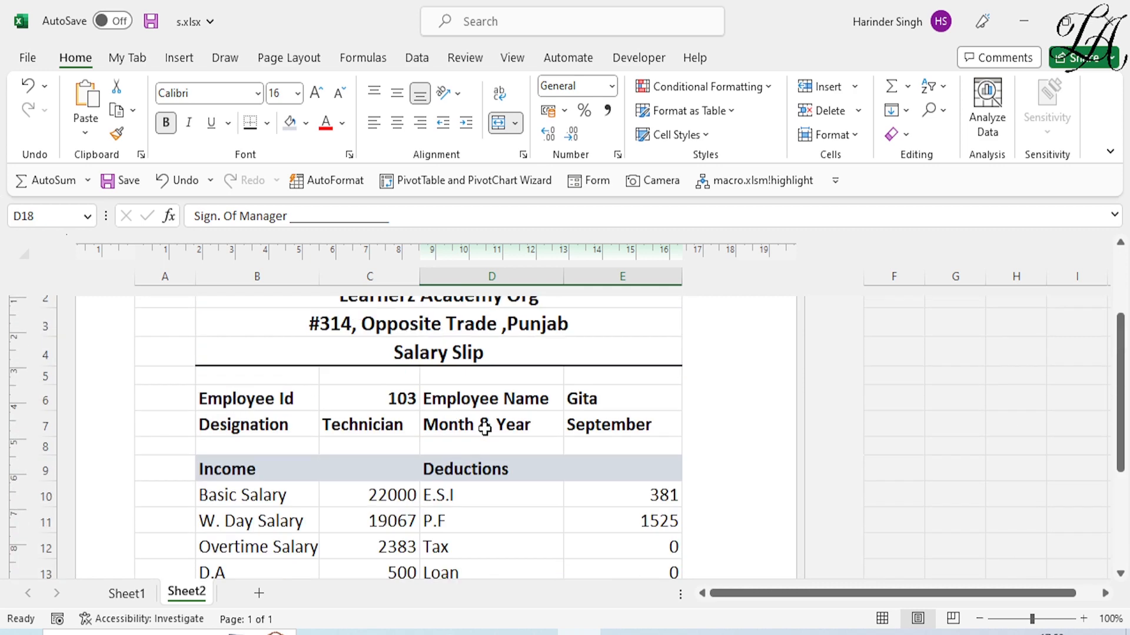
scroll(484, 428, down, 2)
scroll(551, 494, down, 1)
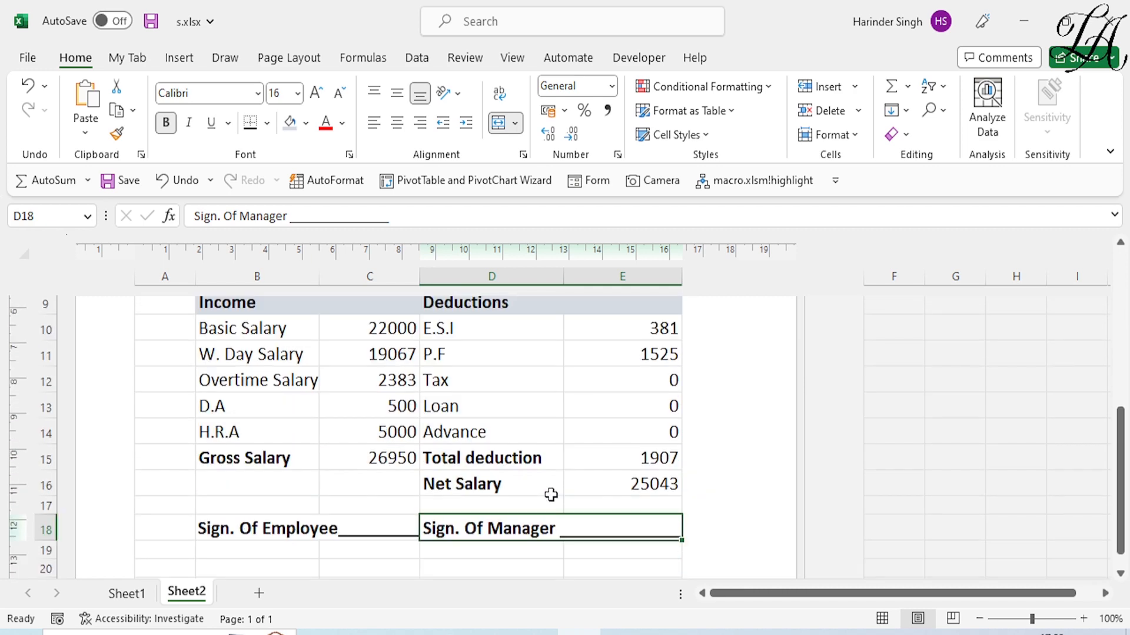
scroll(423, 449, up, 2)
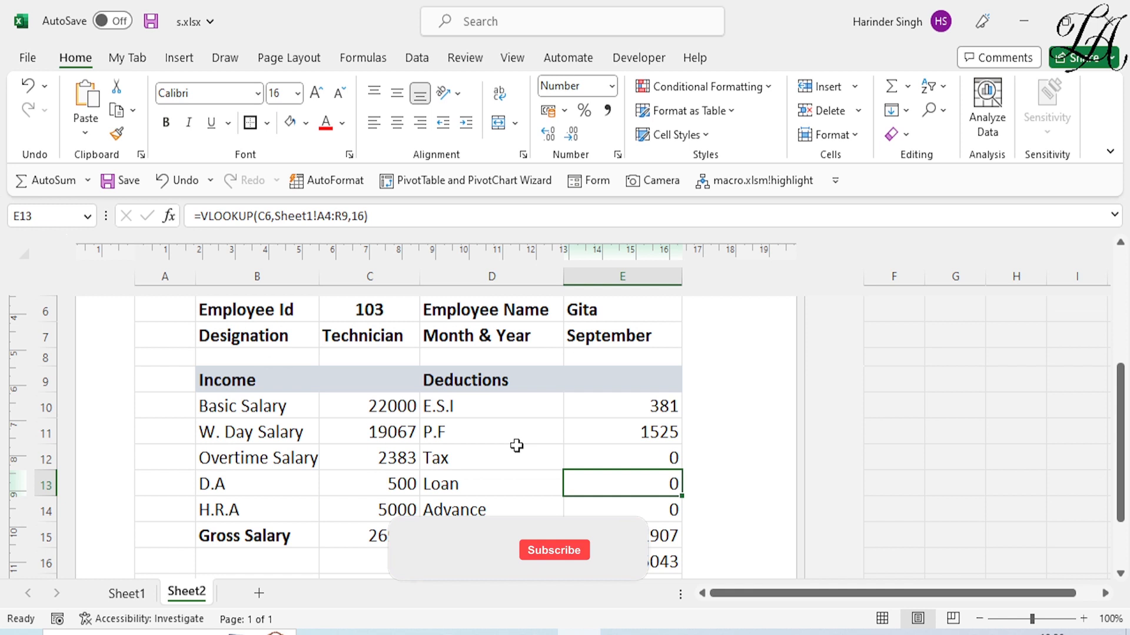
scroll(516, 447, up, 2)
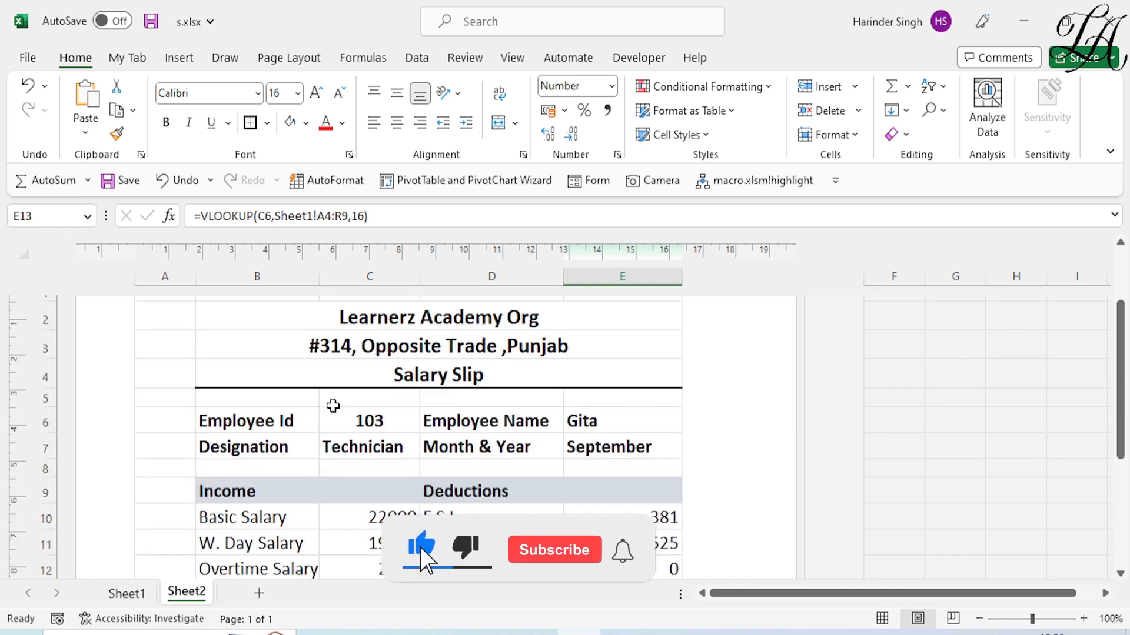
click(391, 422)
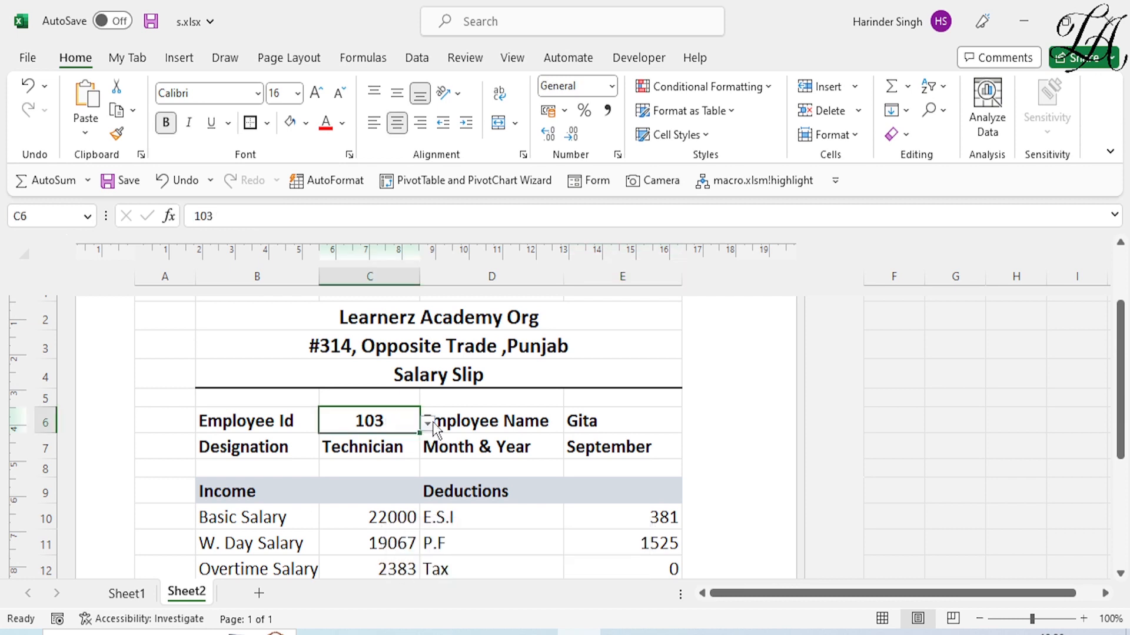
click(429, 423)
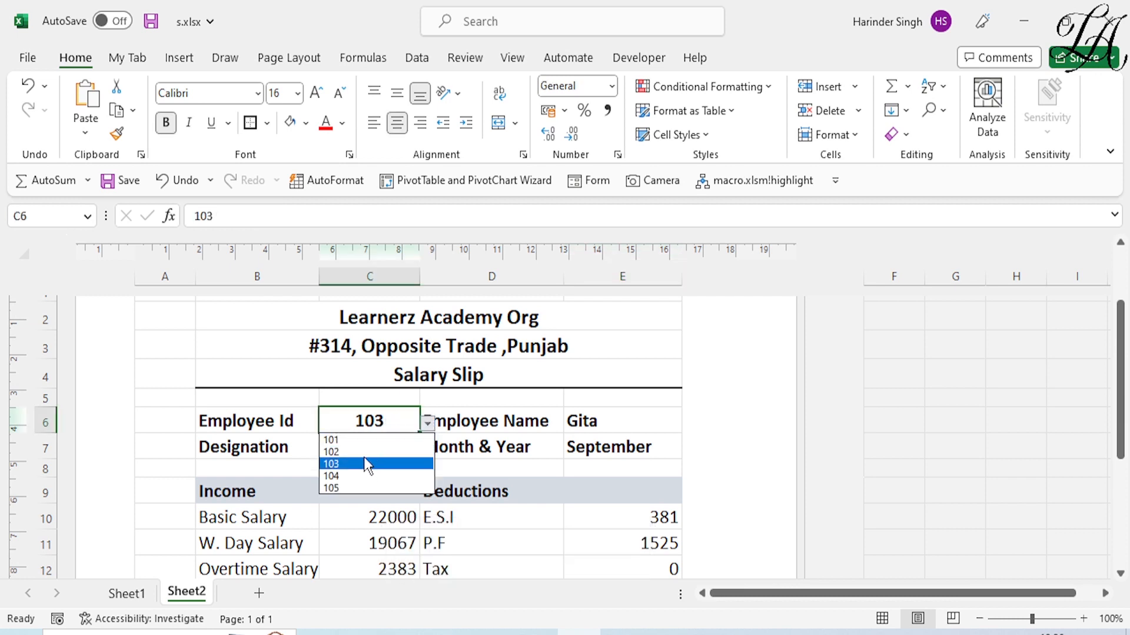
click(366, 441)
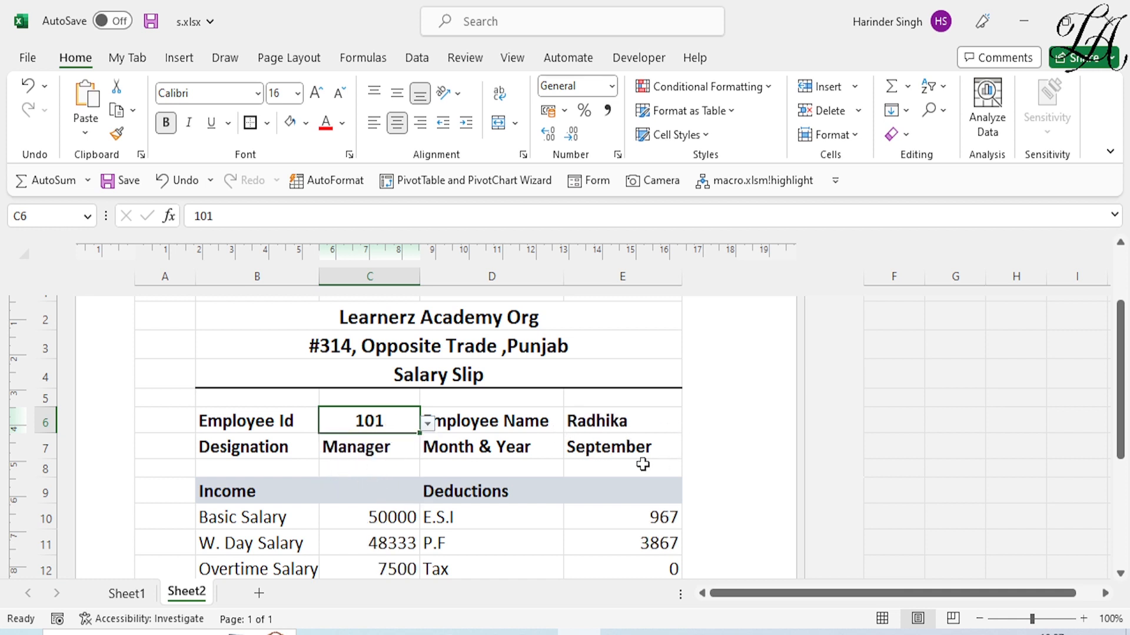
click(358, 467)
scroll(477, 533, down, 2)
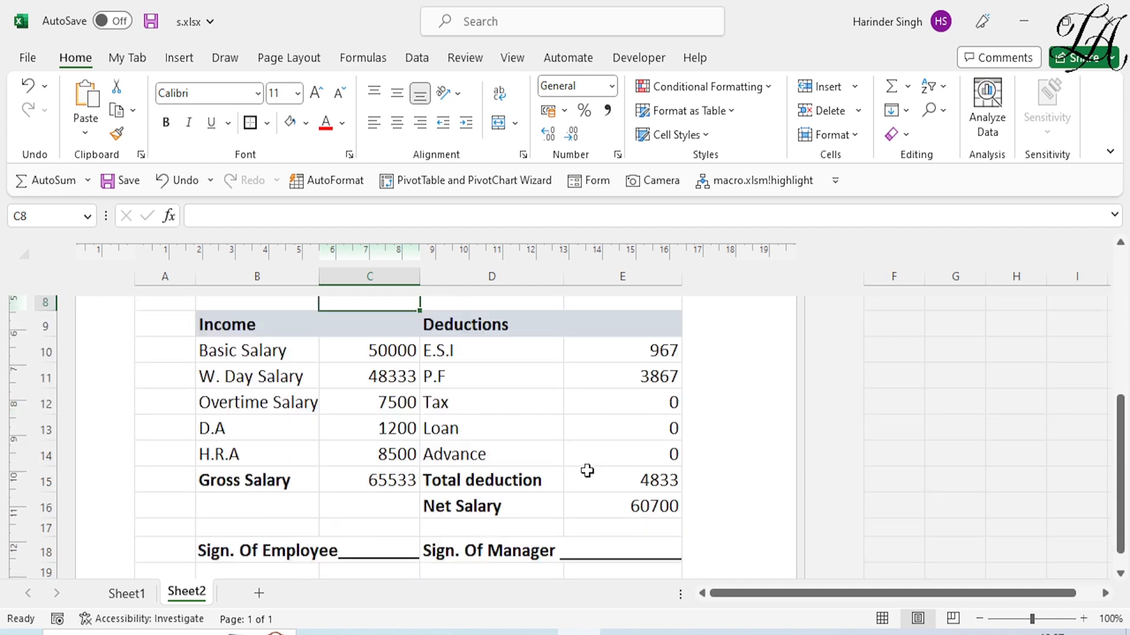
scroll(563, 467, up, 2)
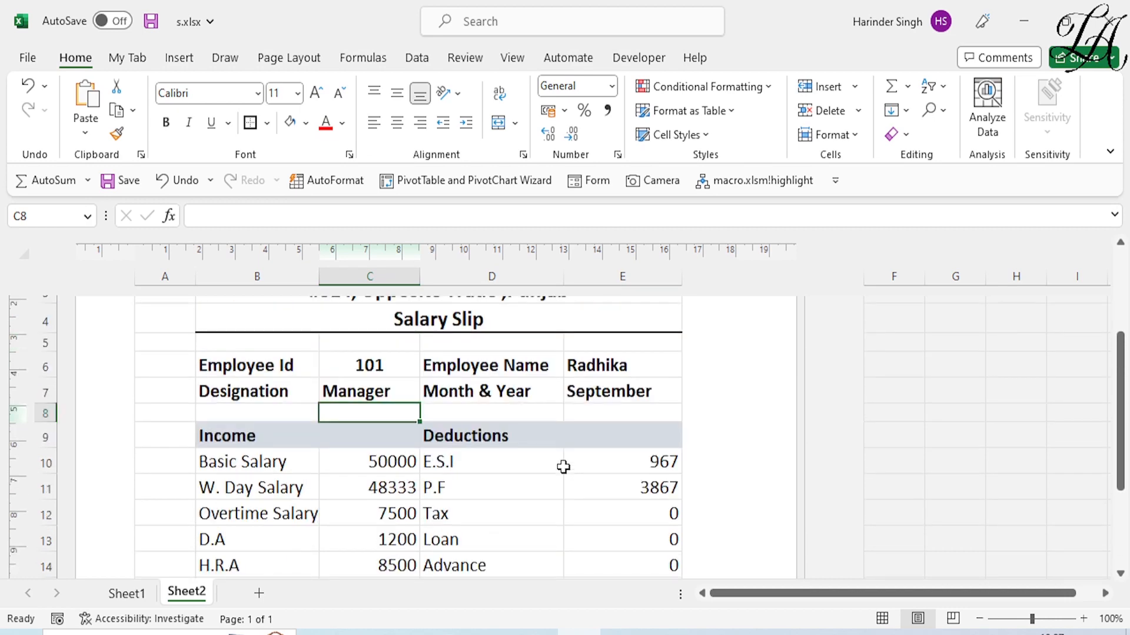
scroll(563, 466, up, 1)
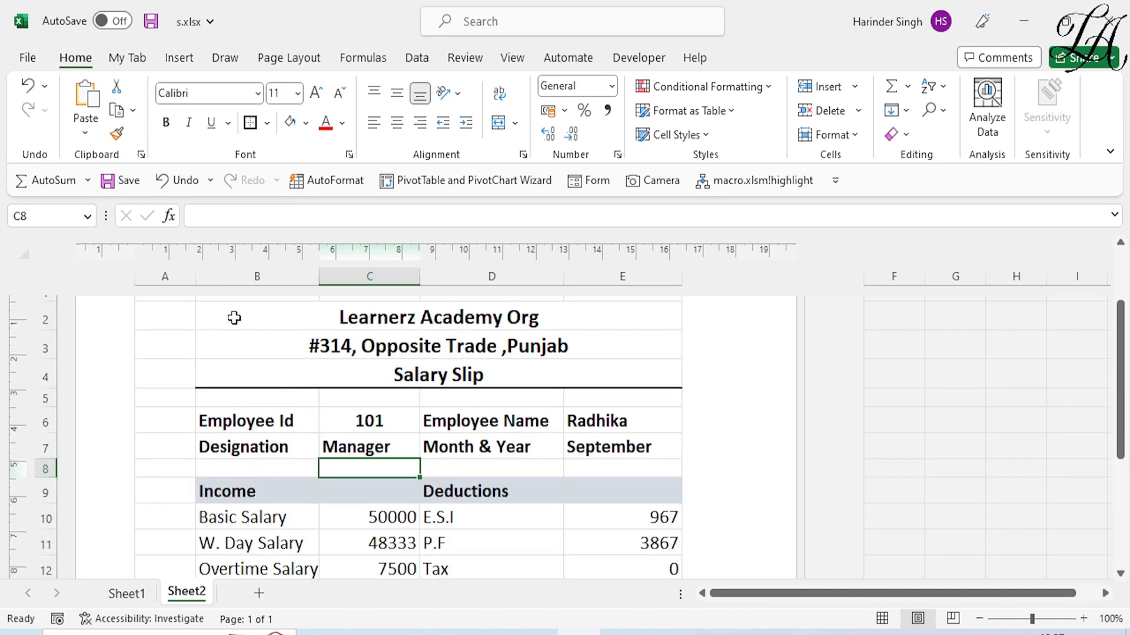
Fill the whole salary slip range B2:E18 with white to hide its gridlines
drag(232, 318, 573, 557)
click(572, 565)
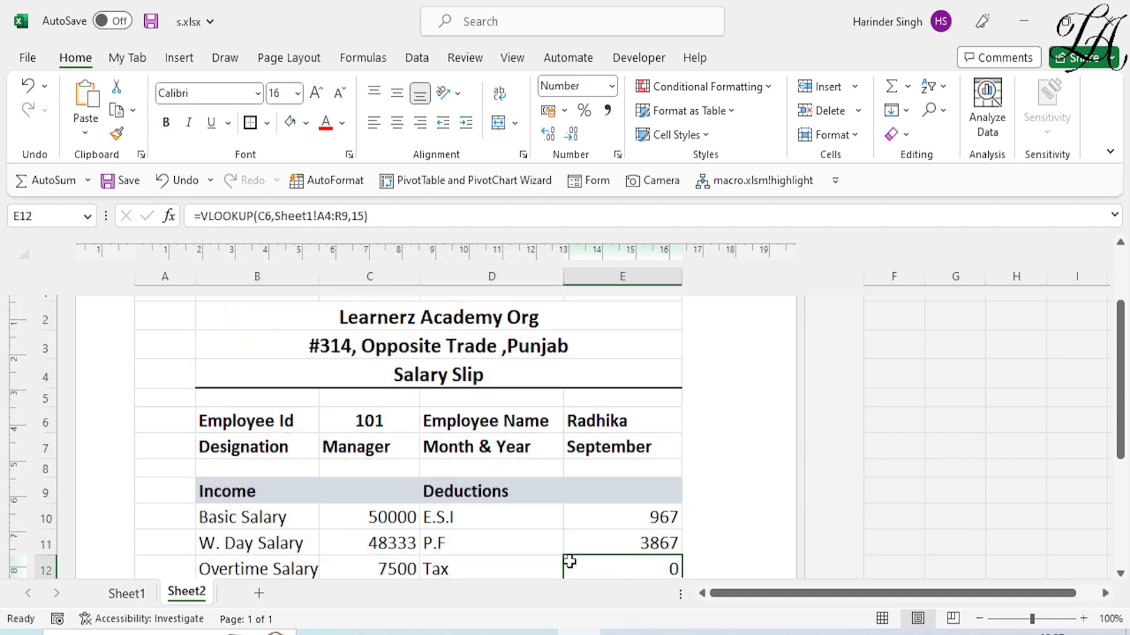
drag(256, 329, 612, 539)
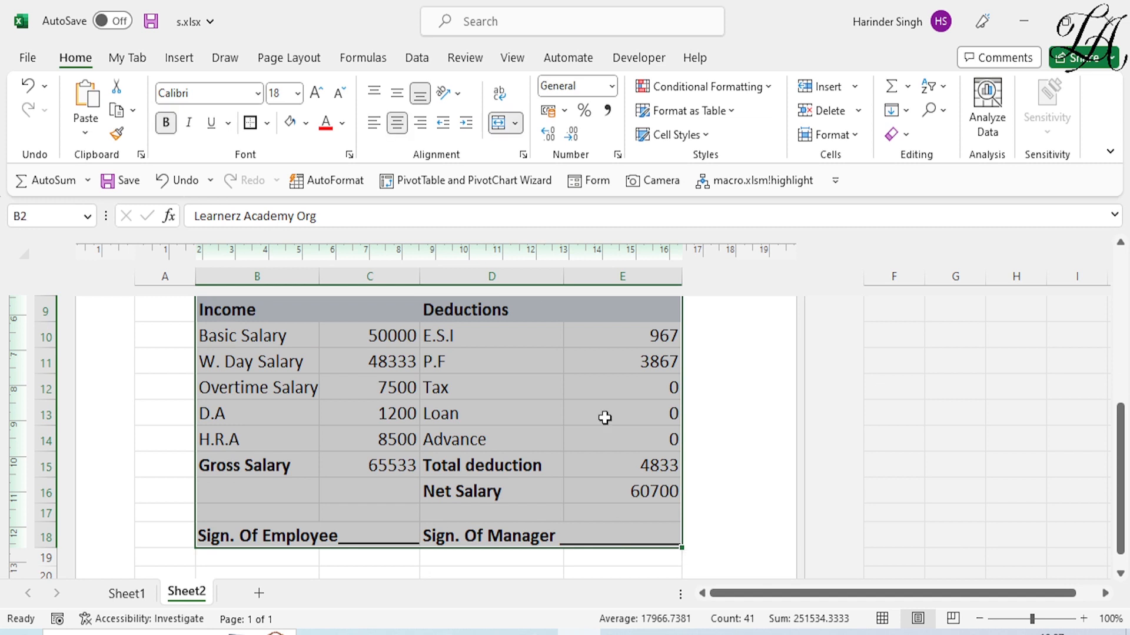
click(306, 125)
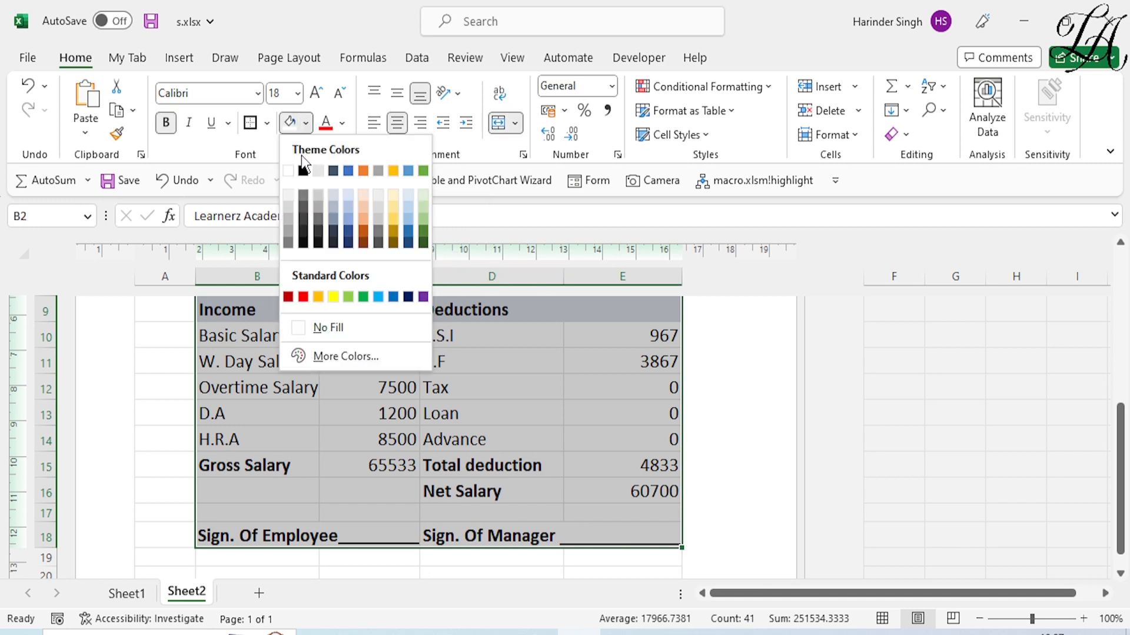
click(291, 171)
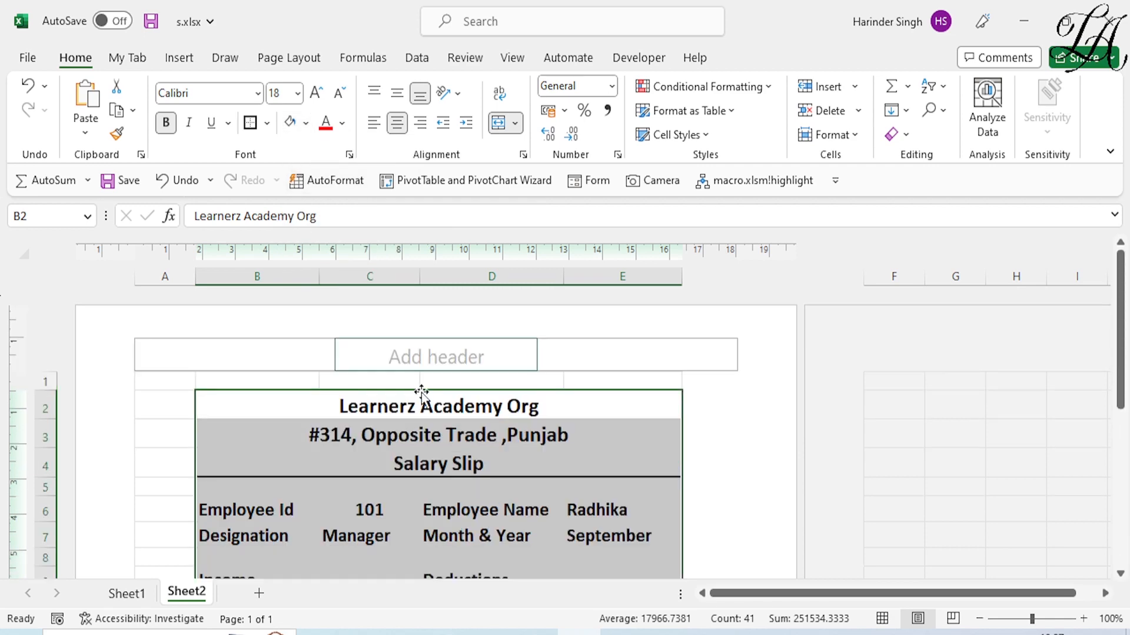
click(563, 441)
scroll(533, 533, down, 3)
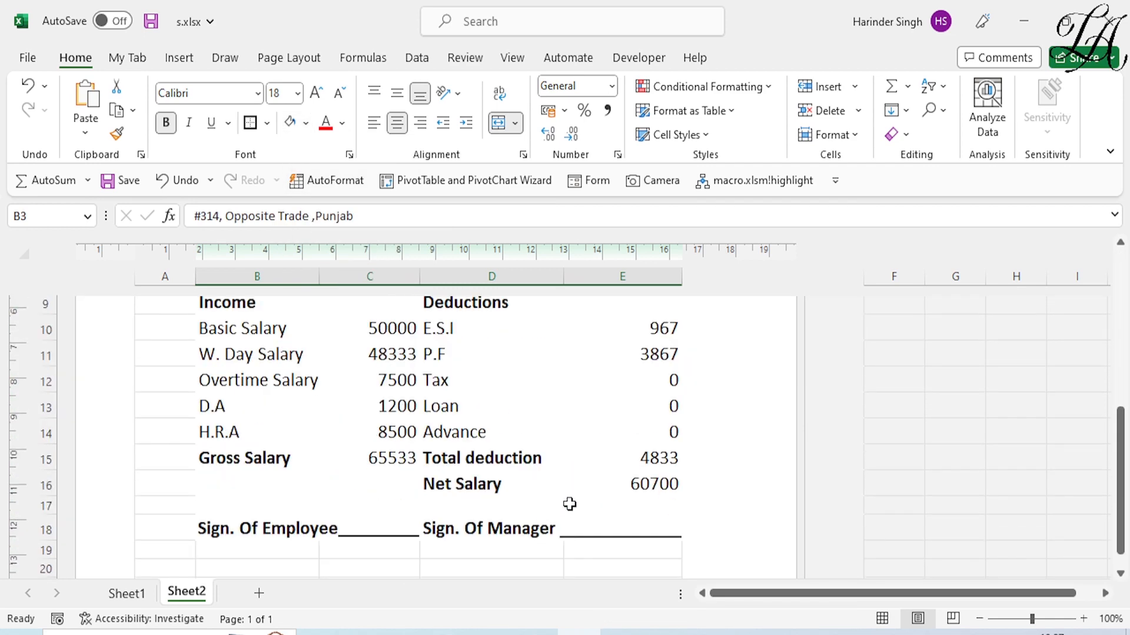
scroll(521, 468, down, 1)
scroll(521, 468, up, 2)
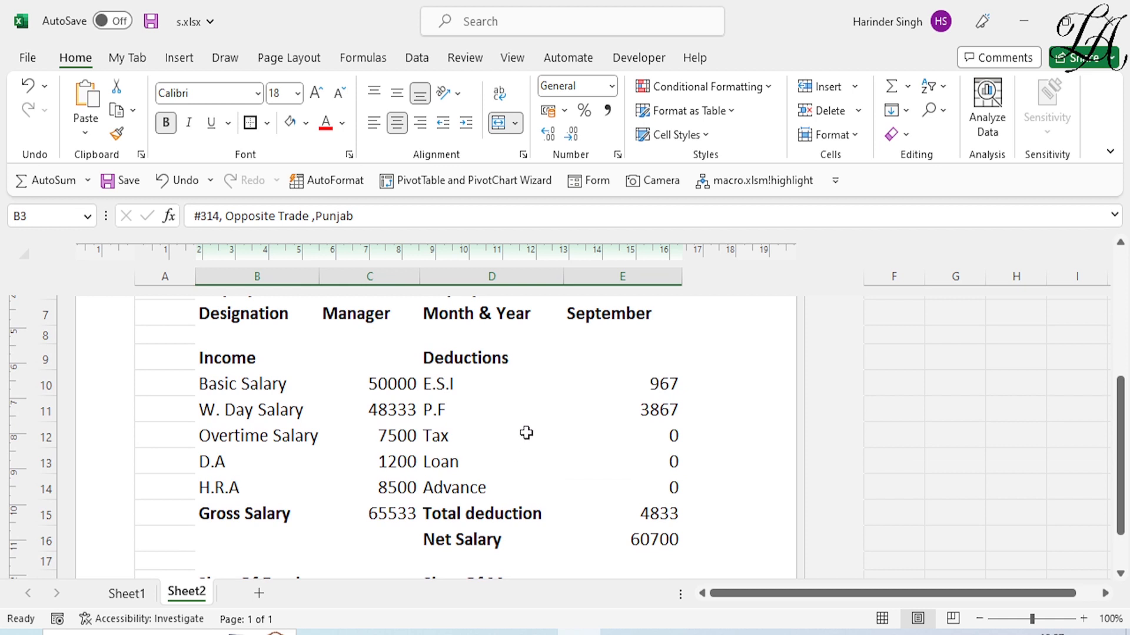
Examine the salary slip in the print preview at enlarged size with margins shown, and return to the worksheet
key(ctrl+p)
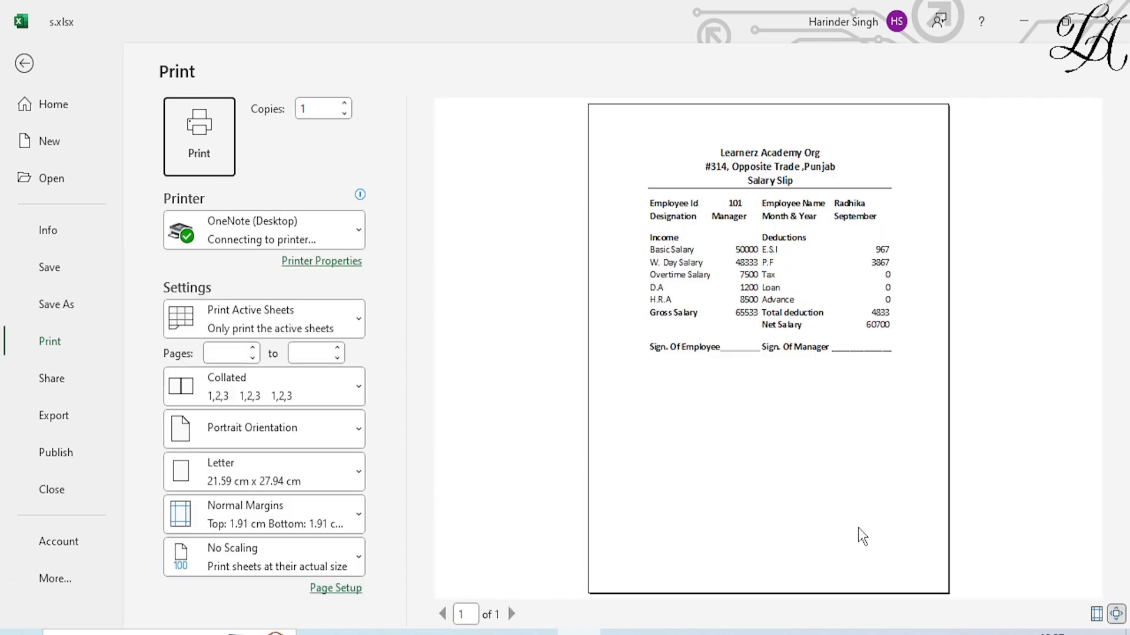
click(1097, 614)
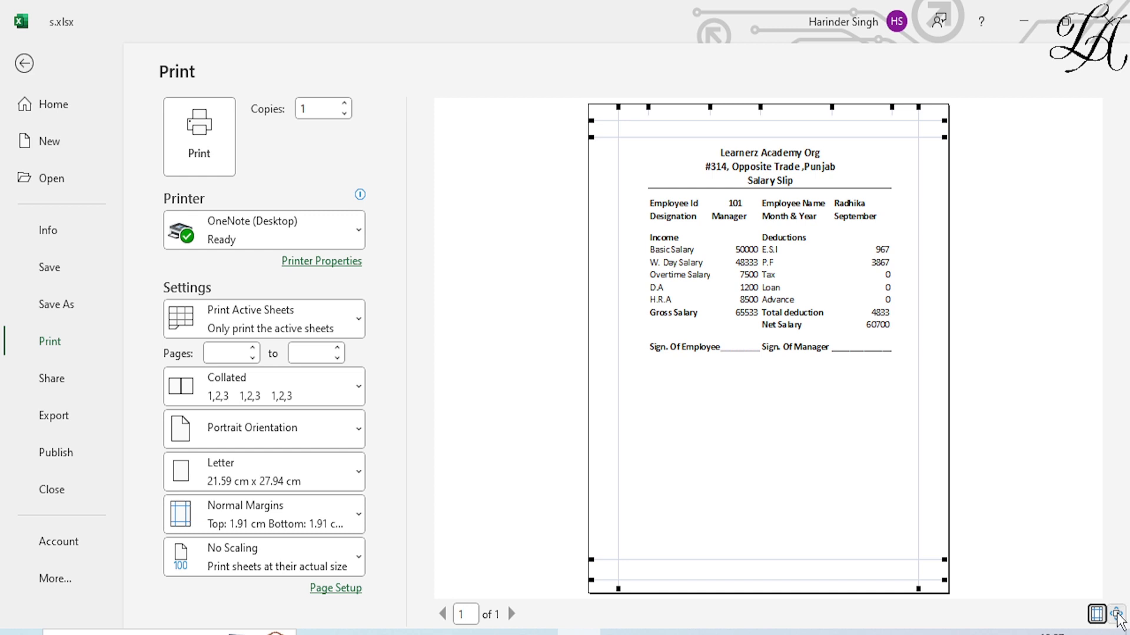
click(868, 517)
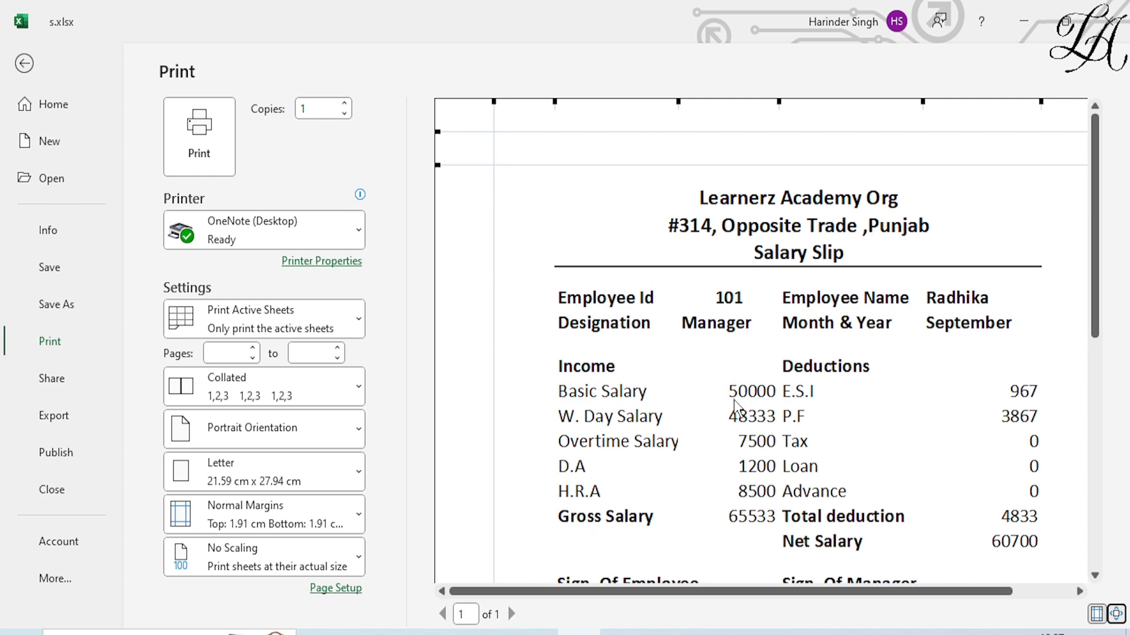
scroll(785, 411, down, 1)
scroll(1094, 277, down, 3)
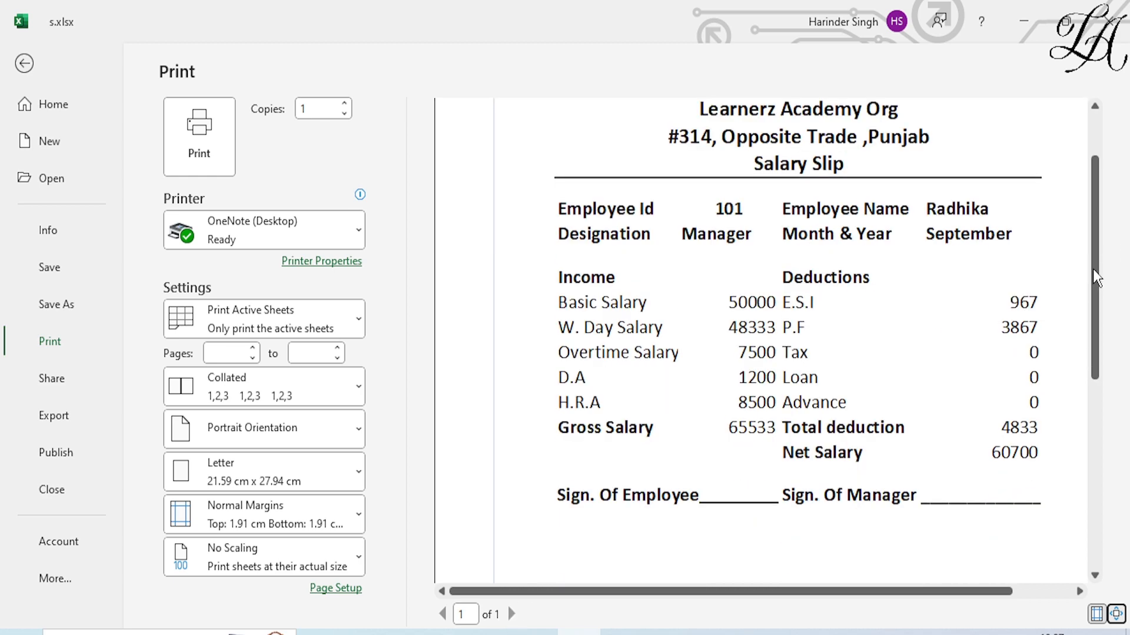
drag(1095, 255, 1101, 186)
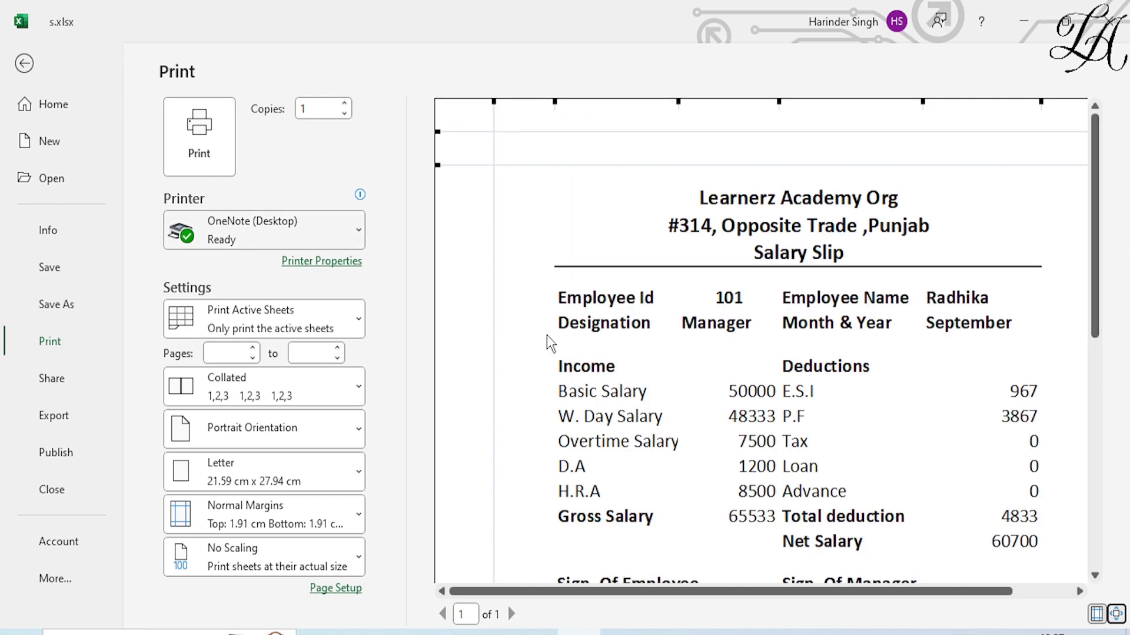
click(24, 63)
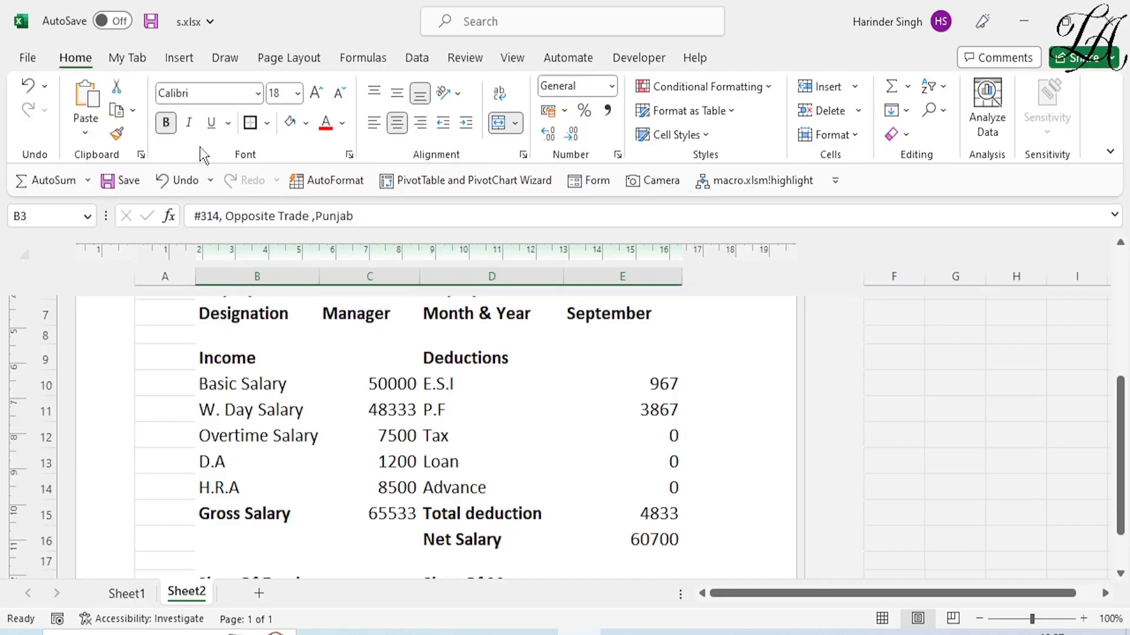